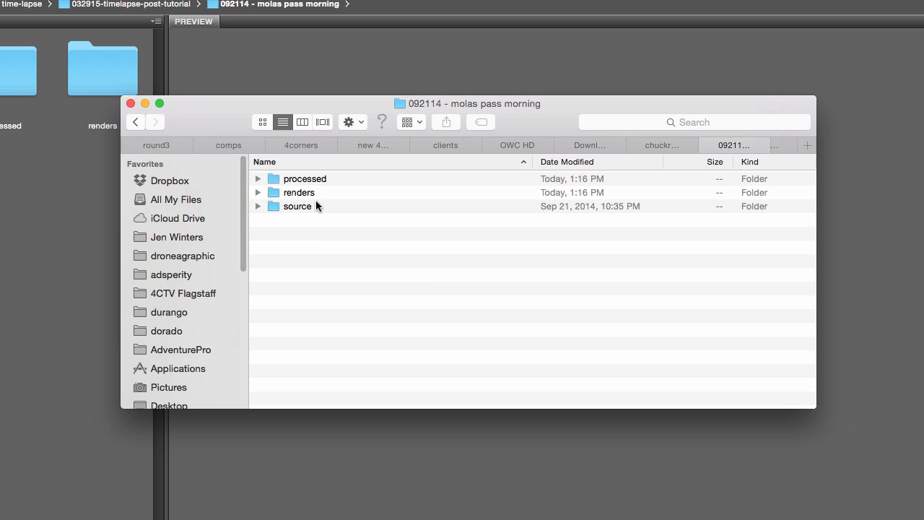
Step: Open the source folder in Finder and look through its sequence of NEF images
{"action": "left_click", "coordinate": [257, 207]}
{"action": "left_click", "coordinate": [272, 208]}
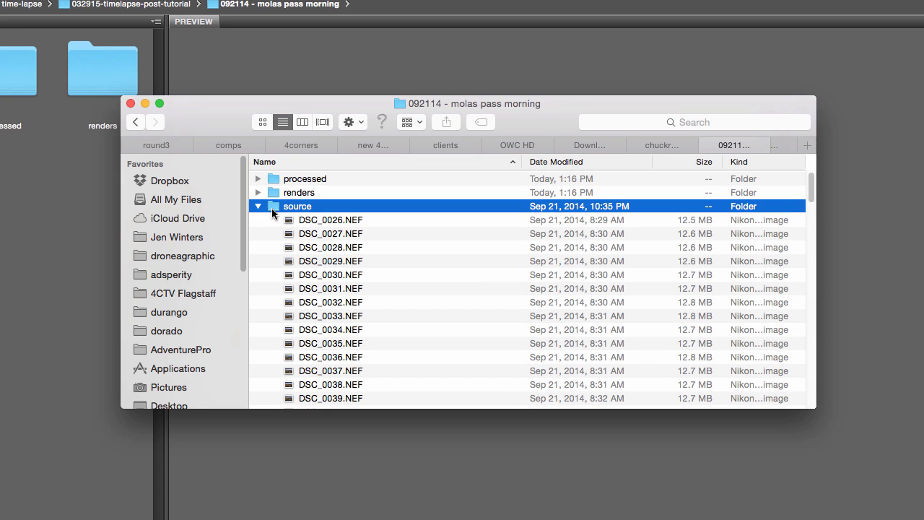
{"action": "double_click", "coordinate": [271, 208]}
{"action": "scroll", "coordinate": [350, 267], "scroll_direction": "down", "scroll_amount": 3}
{"action": "scroll", "coordinate": [351, 267], "scroll_direction": "down", "scroll_amount": 20}
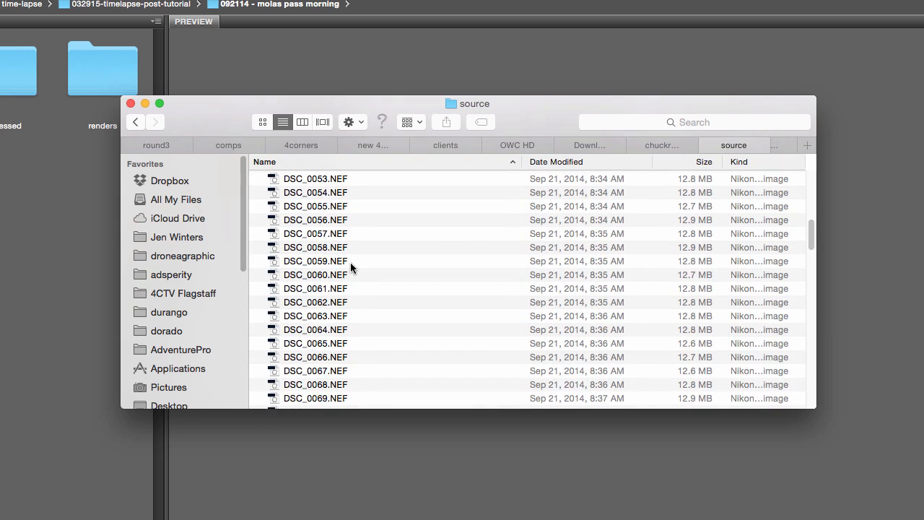
{"action": "scroll", "coordinate": [345, 269], "scroll_direction": "up", "scroll_amount": 3}
{"action": "scroll", "coordinate": [345, 269], "scroll_direction": "up", "scroll_amount": 15}
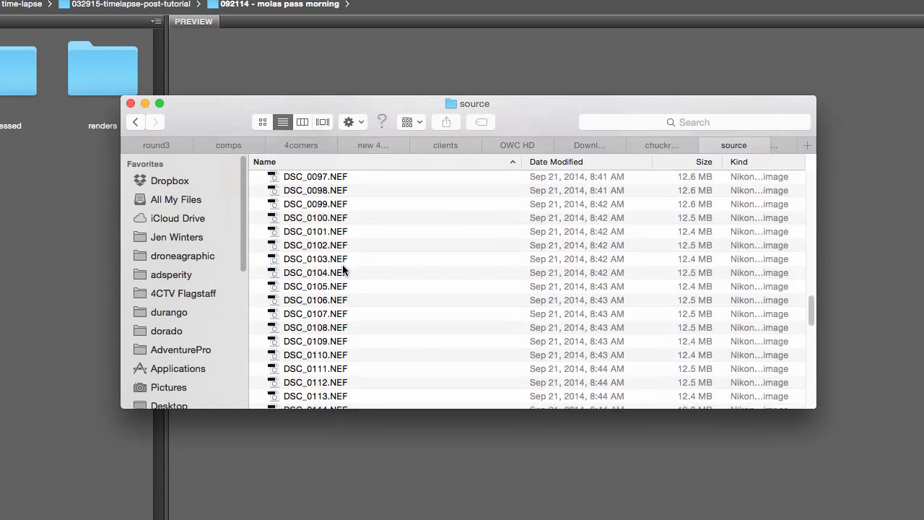
{"action": "scroll", "coordinate": [349, 270], "scroll_direction": "up", "scroll_amount": 5}
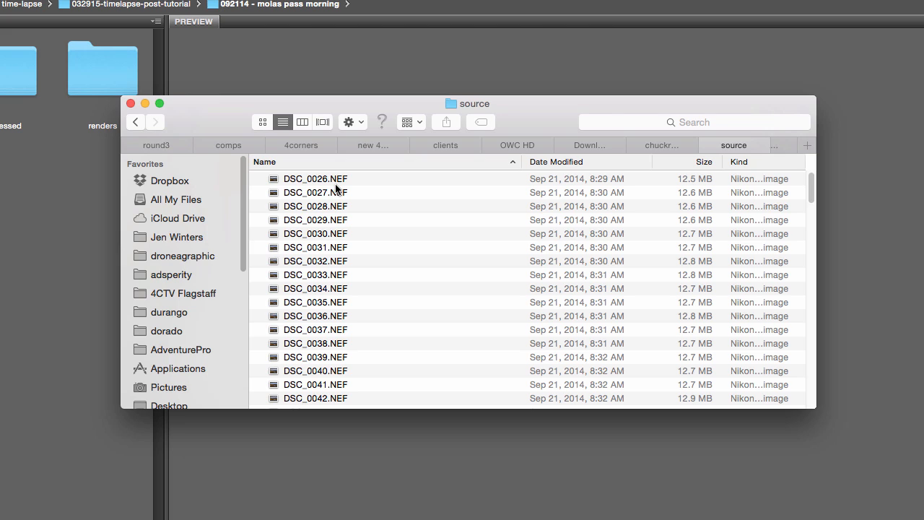
Step: Show the 092114 - molas pass morning folder in column view and inspect its processed, renders and source subfolders
{"action": "left_click", "coordinate": [452, 101], "text": "super"}
{"action": "left_click", "coordinate": [451, 111]}
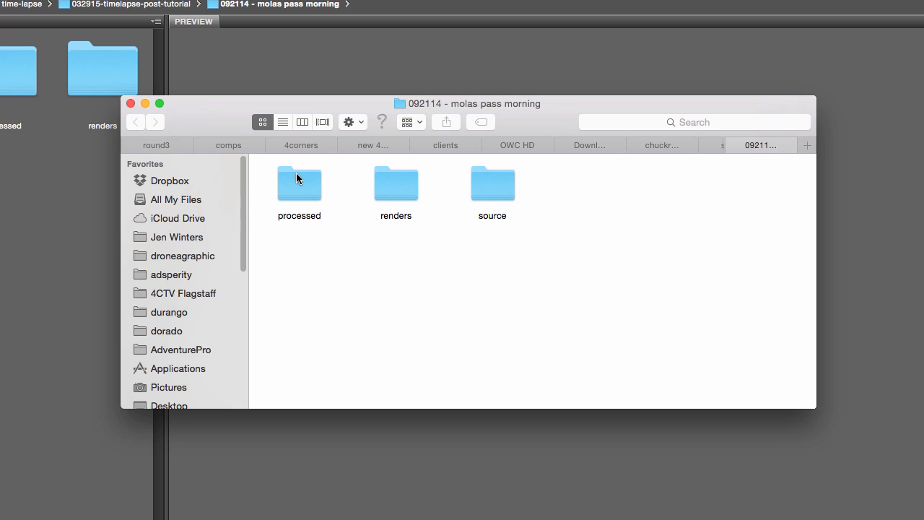
{"action": "left_click", "coordinate": [303, 122]}
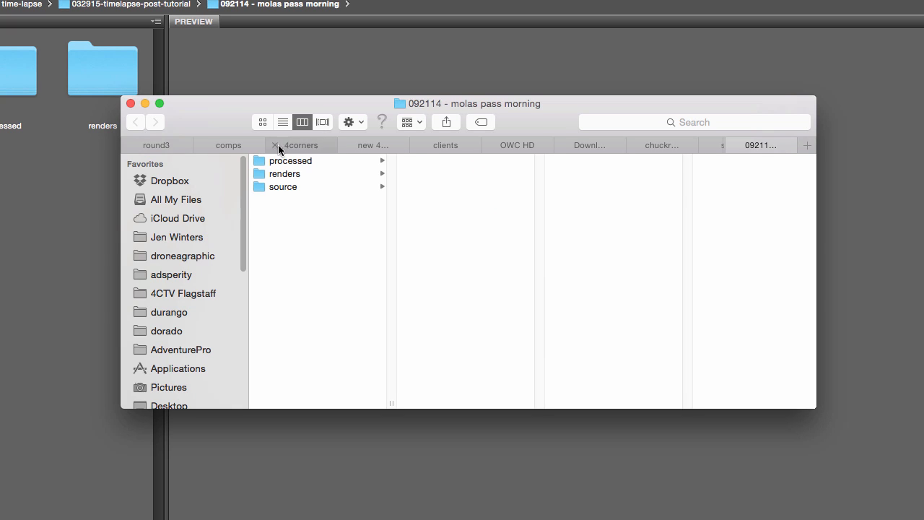
{"action": "left_click", "coordinate": [265, 165]}
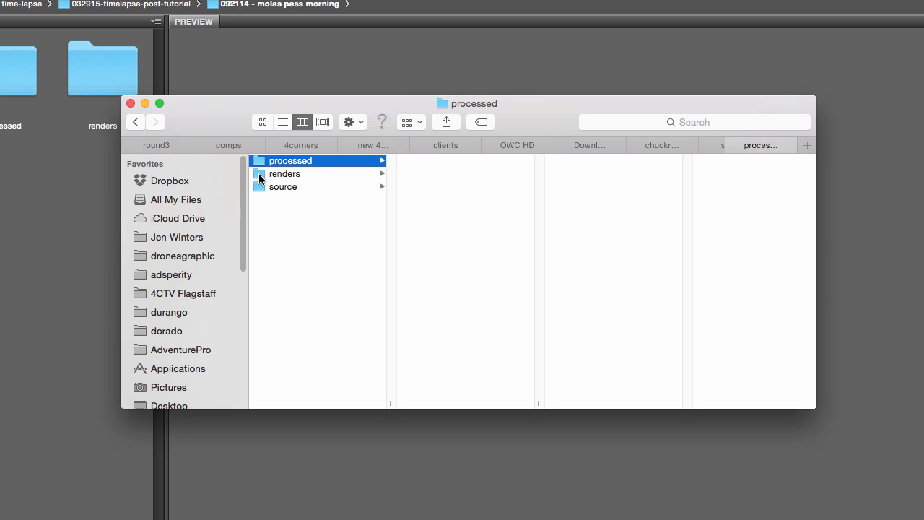
{"action": "left_click", "coordinate": [259, 177]}
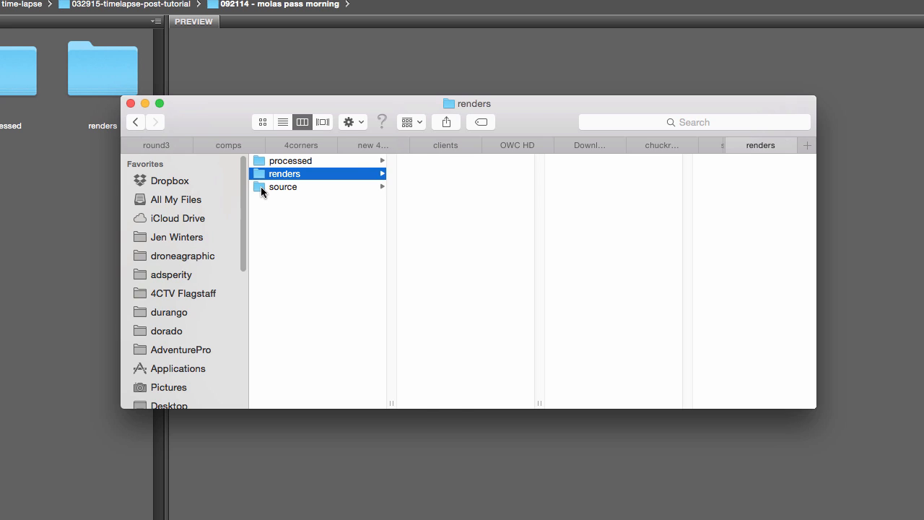
{"action": "left_click", "coordinate": [261, 186]}
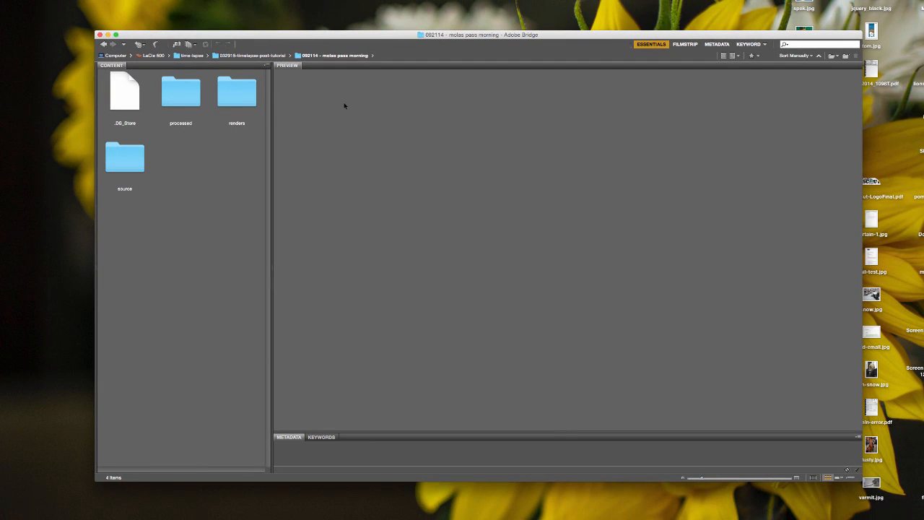
Step: Switch to Adobe Bridge, open the source folder and look over its image thumbnails
{"action": "left_click", "coordinate": [143, 166]}
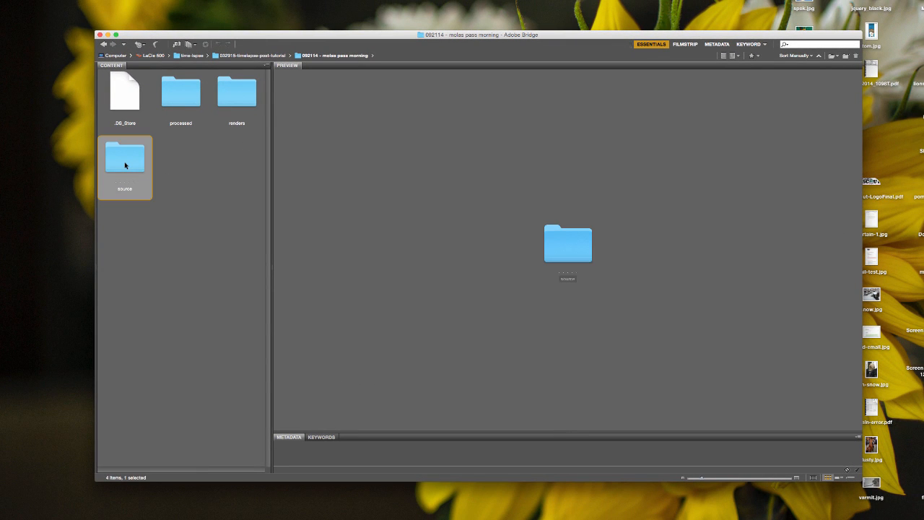
{"action": "double_click", "coordinate": [127, 164]}
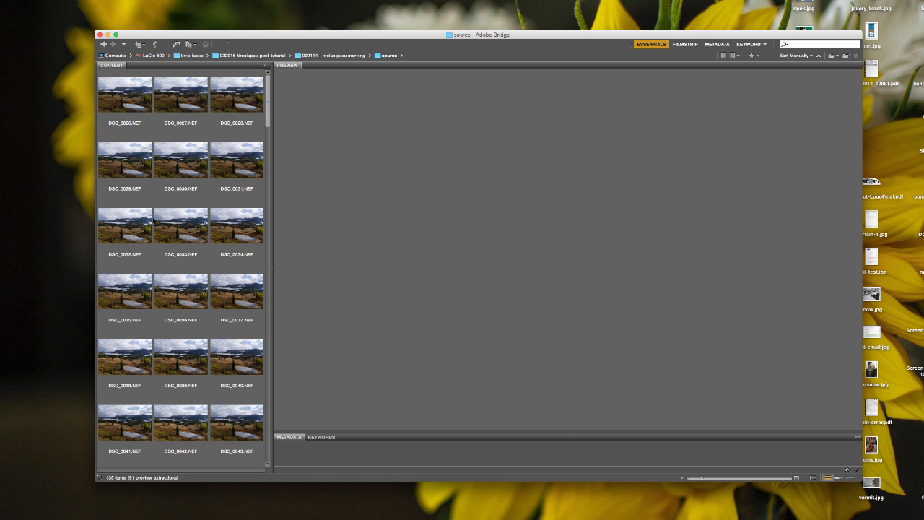
{"action": "scroll", "coordinate": [153, 220], "scroll_direction": "down", "scroll_amount": 15}
{"action": "scroll", "coordinate": [153, 223], "scroll_direction": "down", "scroll_amount": 7}
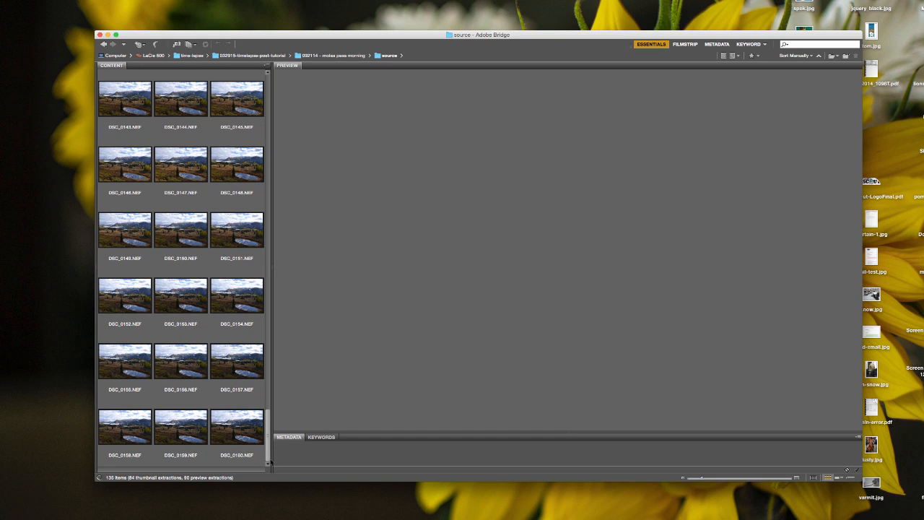
{"action": "scroll", "coordinate": [266, 284], "scroll_direction": "up", "scroll_amount": 7}
{"action": "scroll", "coordinate": [266, 284], "scroll_direction": "up", "scroll_amount": 15}
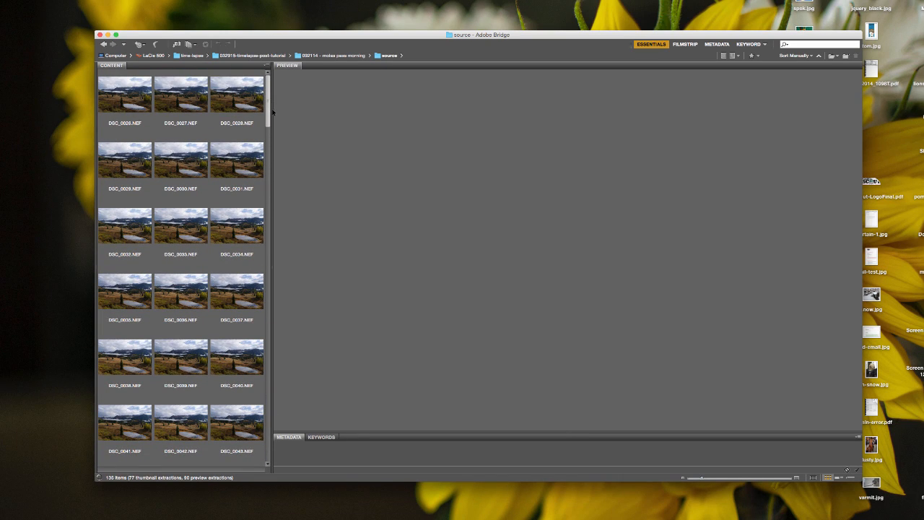
{"action": "left_click_drag", "start_coordinate": [272, 116], "coordinate": [272, 148]}
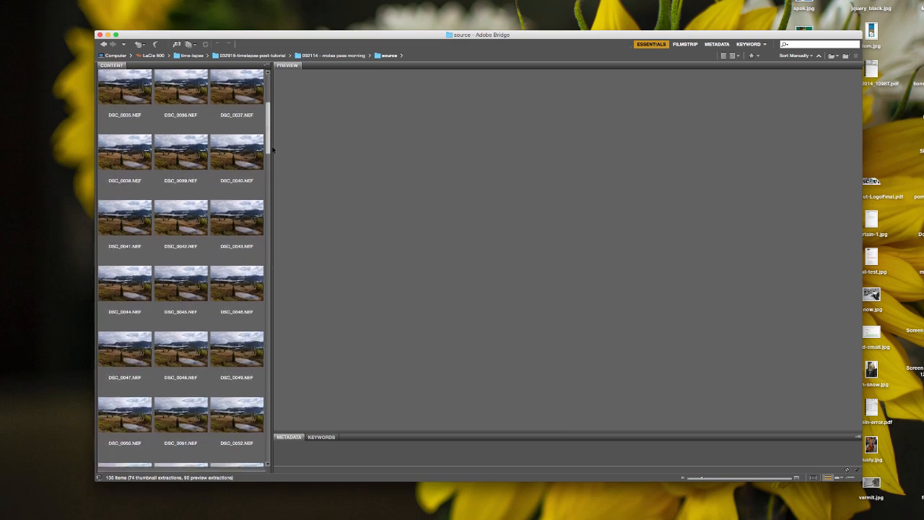
Step: Step through the time-lapse frames from the first to the last to examine how light and clouds change
{"action": "key", "text": "Down"}
{"action": "key", "text": "Down"}
{"action": "key", "text": "Down"}
{"action": "key", "text": "Down"}
{"action": "key", "text": "Down"}
{"action": "key", "text": "Down"}
{"action": "key", "text": "Down"}
{"action": "key", "text": "Down"}
{"action": "key", "text": "Down"}
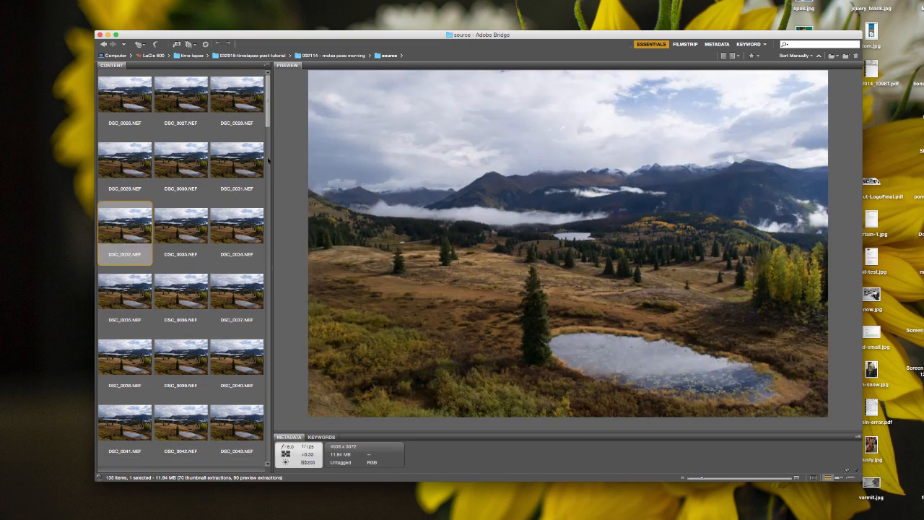
{"action": "key", "text": "Down"}
{"action": "key", "text": "Down"}
{"action": "key", "text": "Down"}
{"action": "key", "text": "Down"}
{"action": "key", "text": "Down"}
{"action": "key", "text": "Down"}
{"action": "key", "text": "Down"}
{"action": "key", "text": "Down"}
{"action": "key", "text": "Down"}
{"action": "key", "text": "Down"}
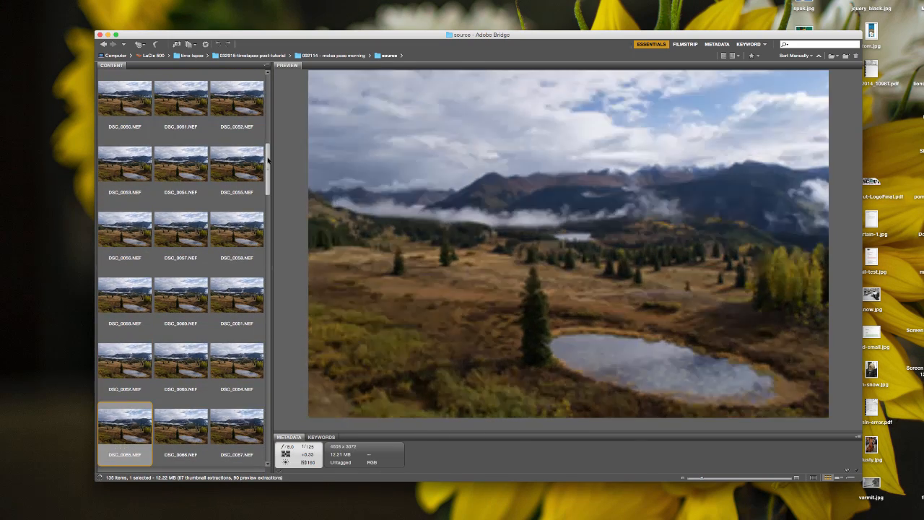
{"action": "key", "text": "Down"}
{"action": "key", "text": "Down"}
{"action": "key", "text": "Down"}
{"action": "key", "text": "Down"}
{"action": "key", "text": "Down"}
{"action": "key", "text": "Down"}
{"action": "key", "text": "Down"}
{"action": "key", "text": "Down"}
{"action": "key", "text": "Down"}
{"action": "key", "text": "Down"}
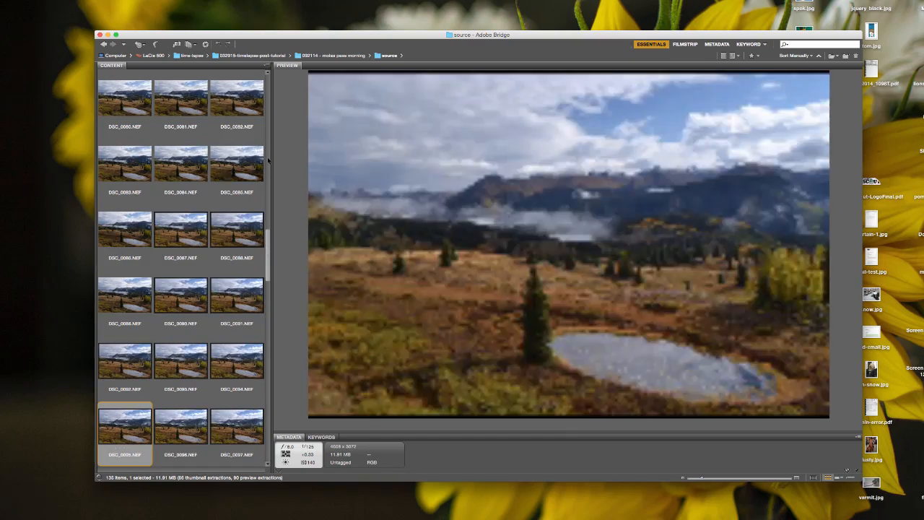
{"action": "key", "text": "Down"}
{"action": "key", "text": "Down"}
{"action": "key", "text": "Down"}
{"action": "key", "text": "Down"}
{"action": "key", "text": "Down"}
{"action": "key", "text": "Down"}
{"action": "key", "text": "Down"}
{"action": "key", "text": "Down"}
{"action": "key", "text": "Down"}
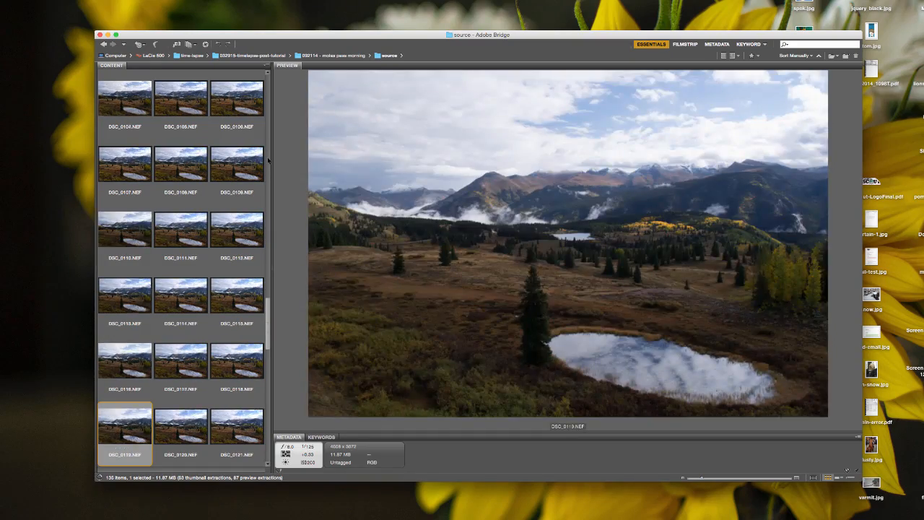
{"action": "key", "text": "Down"}
{"action": "key", "text": "Down"}
{"action": "key", "text": "Down"}
{"action": "key", "text": "Down"}
{"action": "key", "text": "Down"}
{"action": "key", "text": "Down"}
{"action": "key", "text": "Down"}
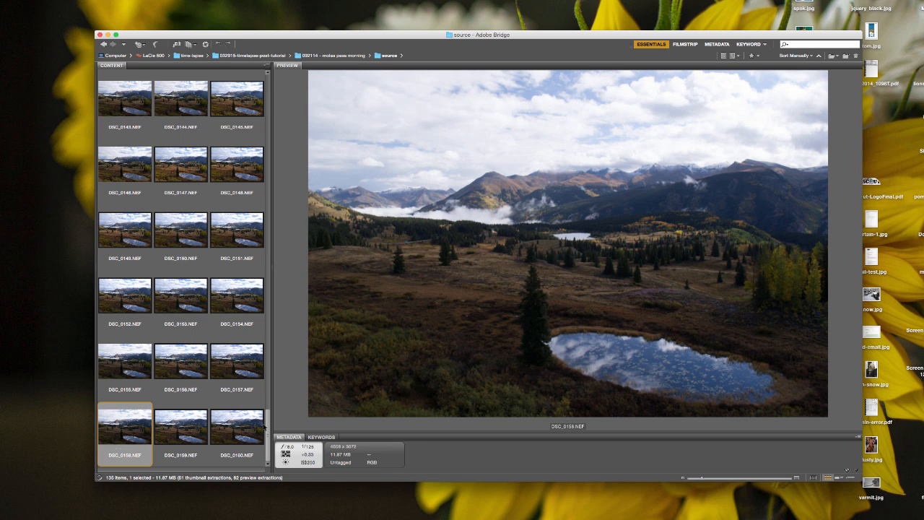
Step: Select all NEF images in the source folder, starting from DSC_0026.NEF, and open them together in Camera Raw
{"action": "left_click_drag", "start_coordinate": [267, 426], "coordinate": [266, 105]}
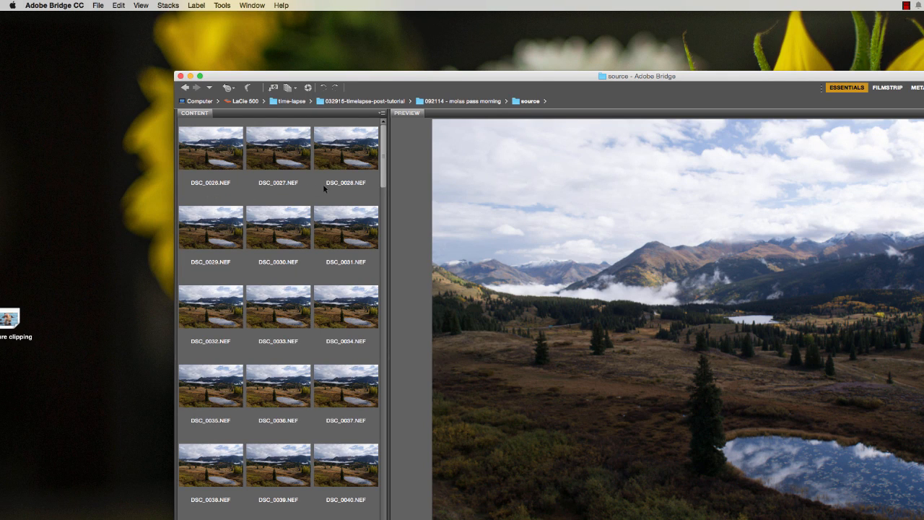
{"action": "left_click", "coordinate": [219, 164]}
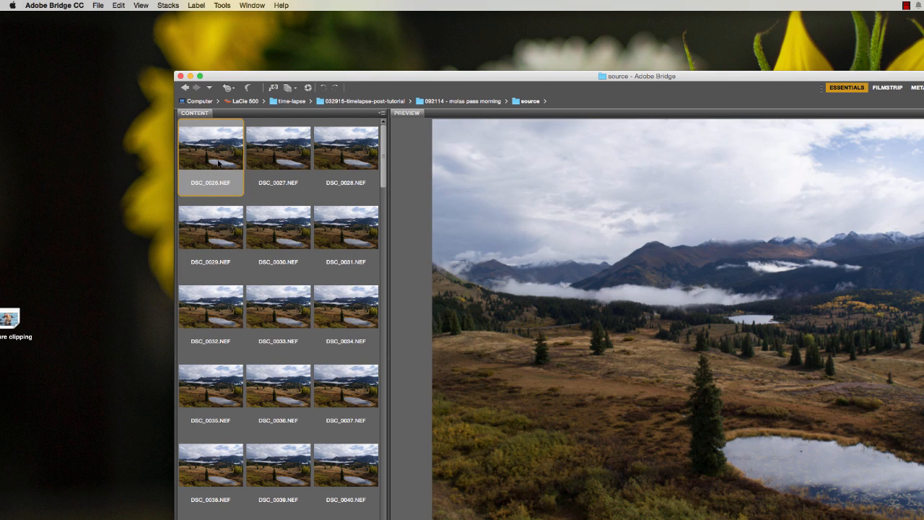
{"action": "key", "text": "super+a"}
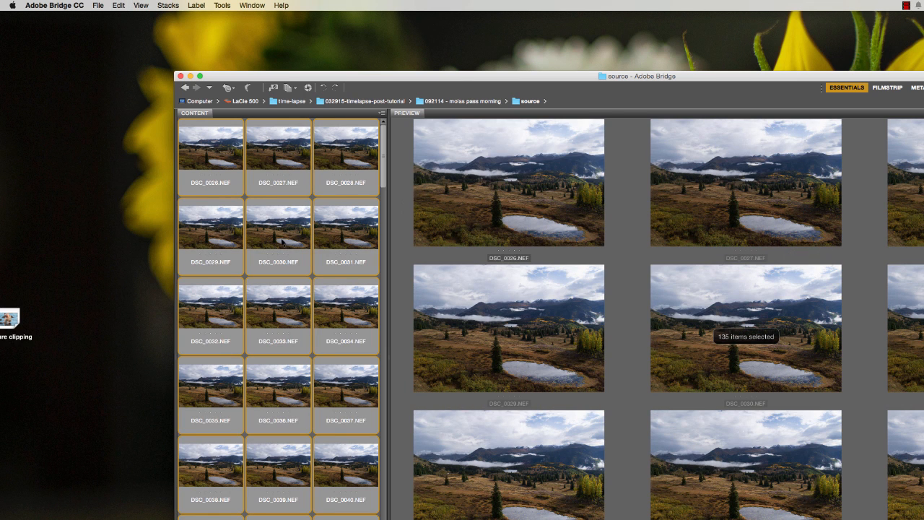
{"action": "left_click", "coordinate": [97, 5]}
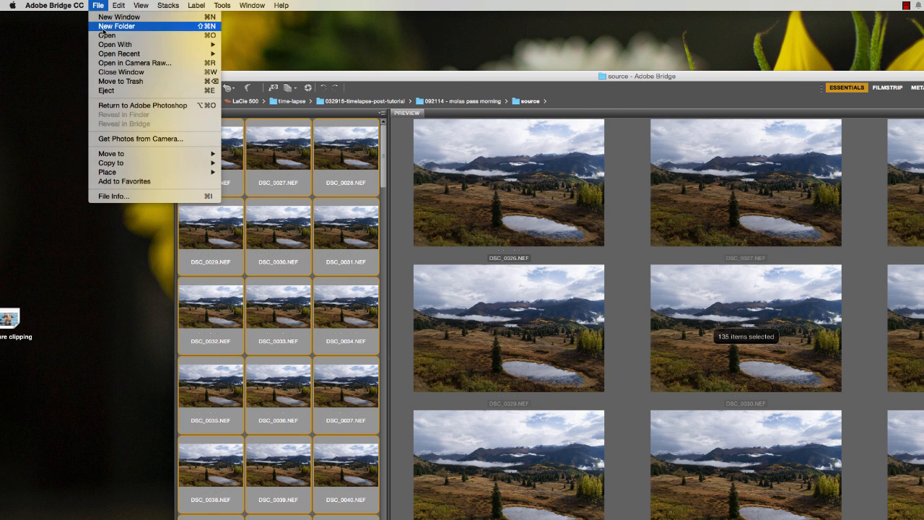
{"action": "left_click", "coordinate": [108, 32]}
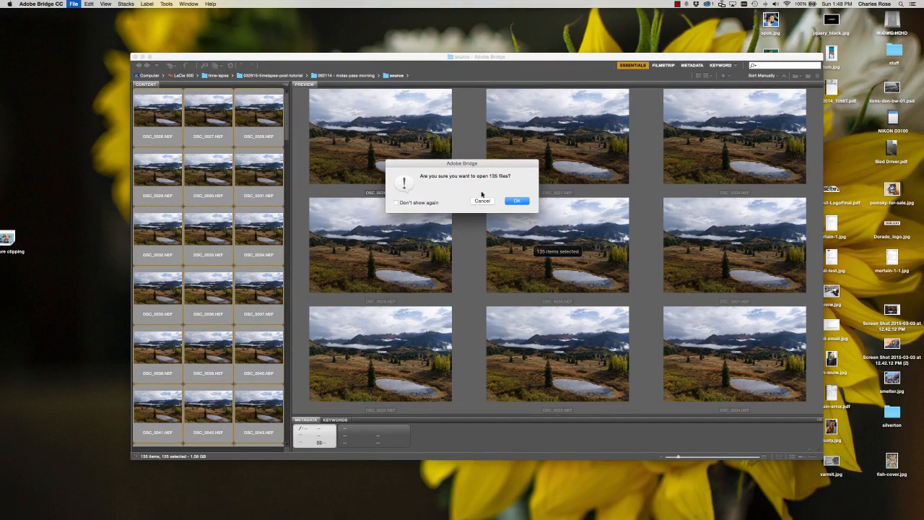
{"action": "left_click", "coordinate": [514, 203]}
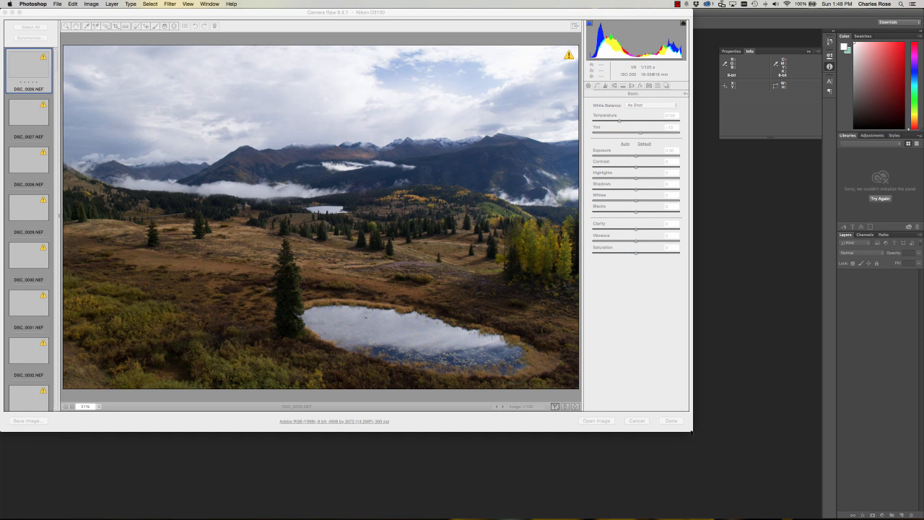
Step: Enlarge the Camera Raw window and set Clarity to +42, Vibrance to +43 and Saturation to -5 for DSC_0026.NEF
{"action": "left_click_drag", "start_coordinate": [691, 431], "coordinate": [861, 489]}
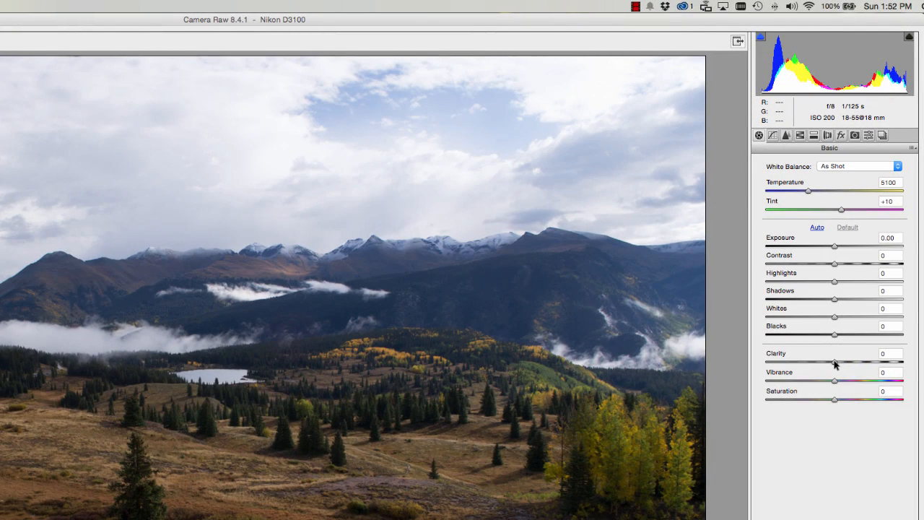
{"action": "left_click_drag", "start_coordinate": [834, 363], "coordinate": [858, 363]}
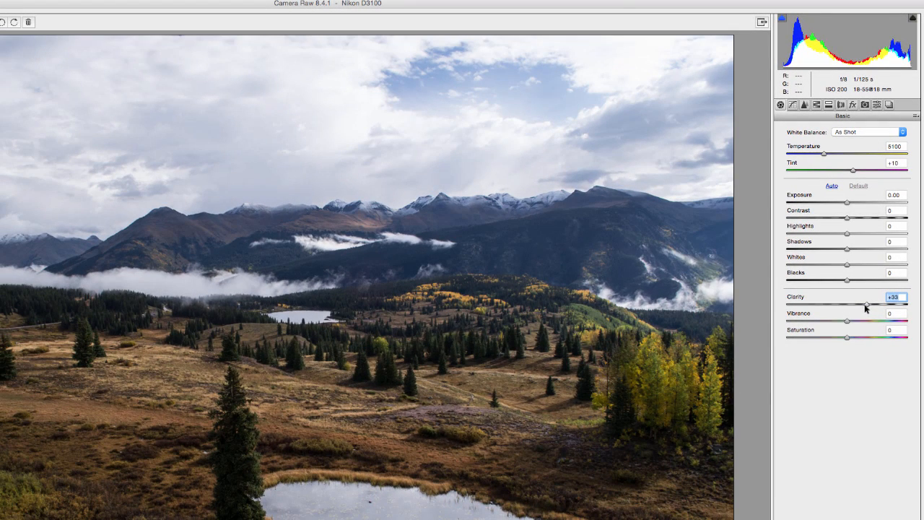
{"action": "left_click_drag", "start_coordinate": [857, 362], "coordinate": [855, 362]}
{"action": "left_click_drag", "start_coordinate": [866, 306], "coordinate": [846, 339]}
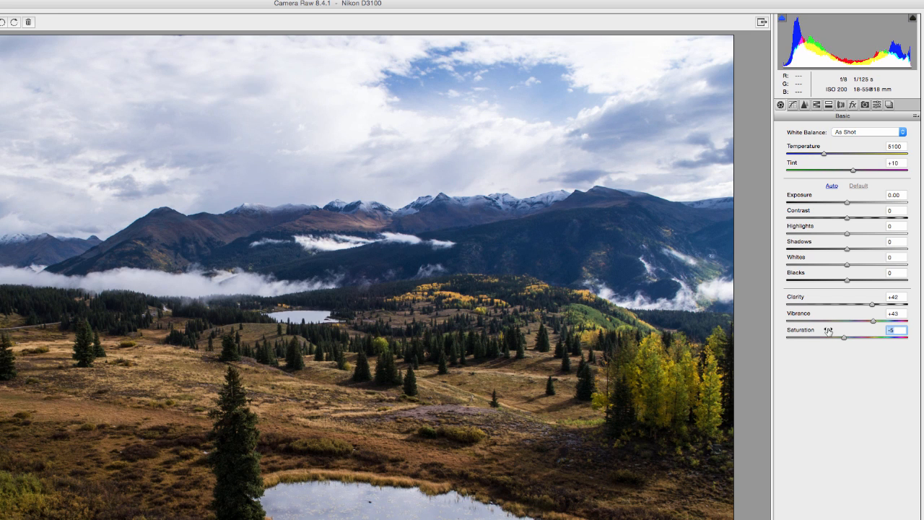
Step: Set Shadows to +45, Blacks to -26 and Highlights to -100, and lower Whites slightly on DSC_0026.NEF
{"action": "left_click_drag", "start_coordinate": [848, 284], "coordinate": [876, 280]}
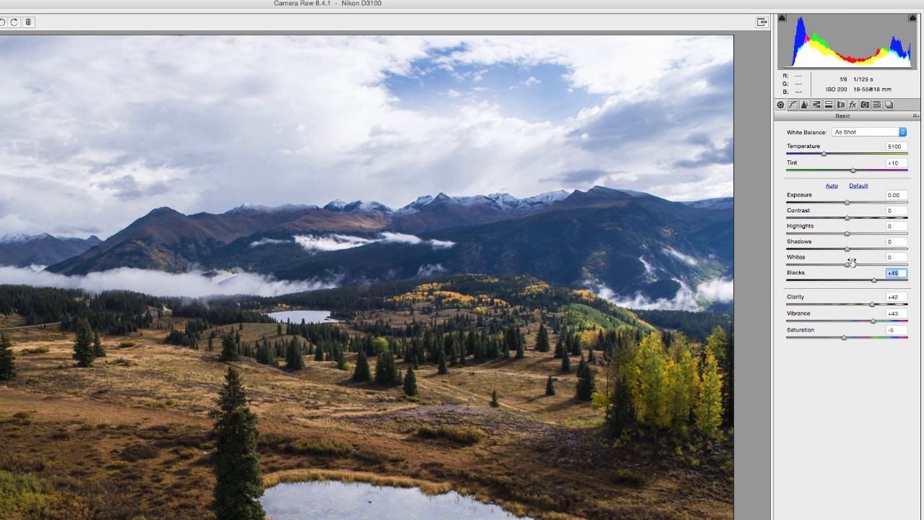
{"action": "left_click_drag", "start_coordinate": [848, 249], "coordinate": [832, 282]}
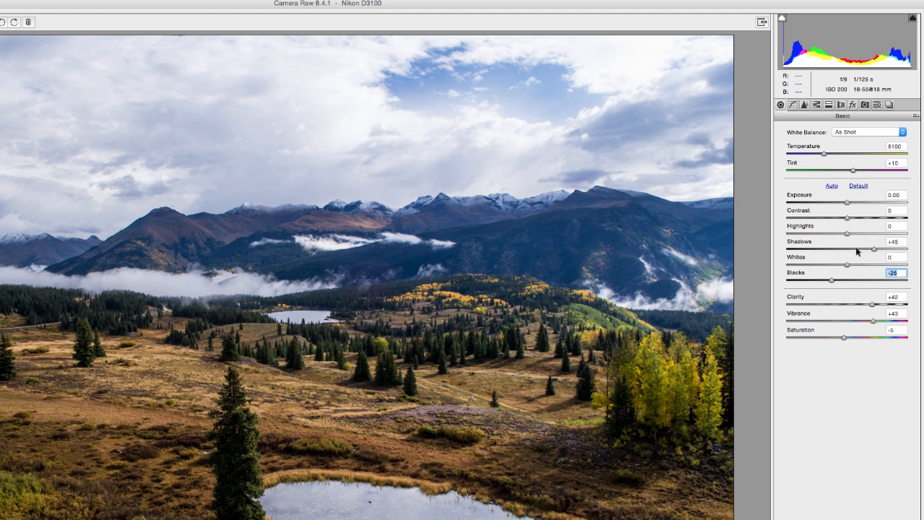
{"action": "left_click_drag", "start_coordinate": [849, 237], "coordinate": [791, 237]}
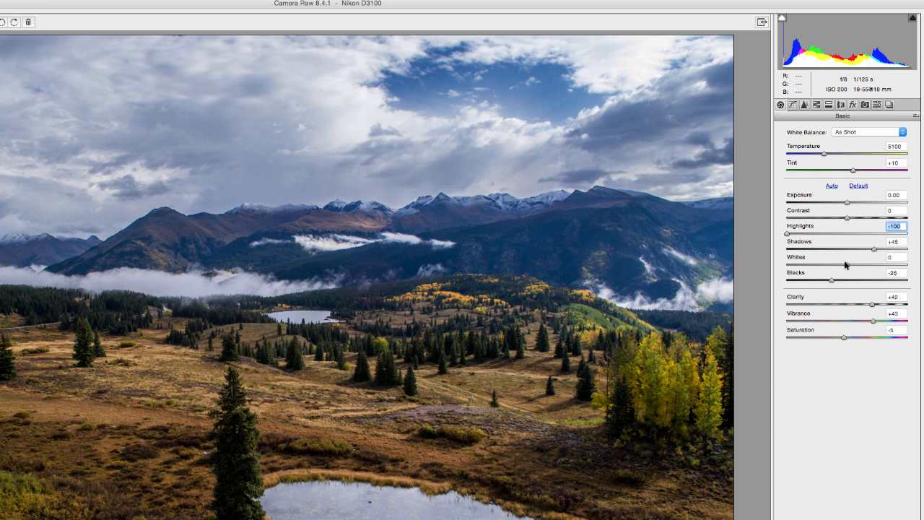
{"action": "mouse_move", "coordinate": [847, 264]}
{"action": "left_mouse_down"}
{"action": "mouse_move", "coordinate": [828, 267]}
{"action": "mouse_move", "coordinate": [846, 267]}
{"action": "left_mouse_up"}
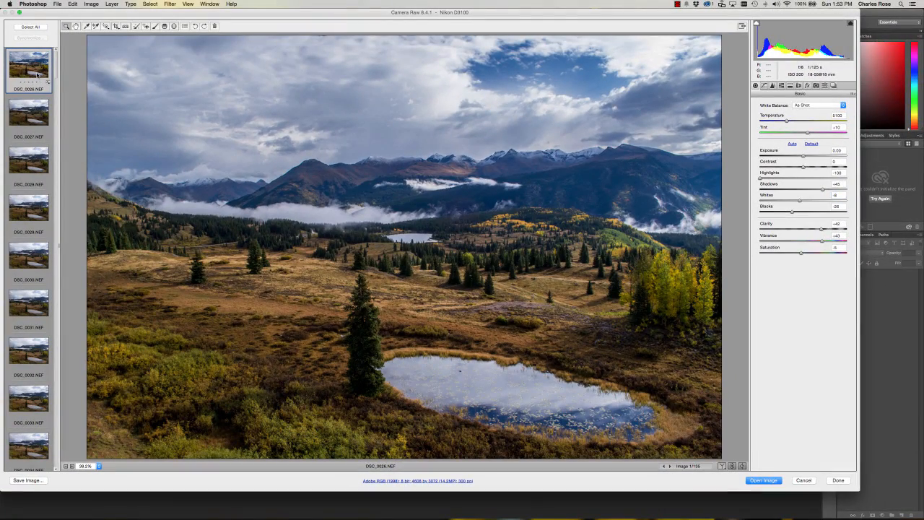
Step: Compare DSC_0027.NEF with the adjusted frame, then synchronize the DSC_0026.NEF settings across all frames, keeping the default synchronize options
{"action": "left_click", "coordinate": [34, 105]}
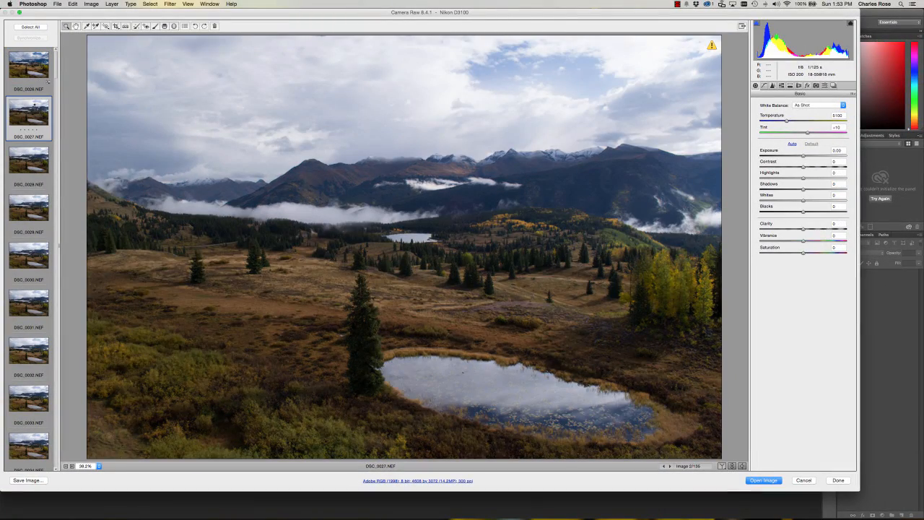
{"action": "left_click", "coordinate": [29, 73]}
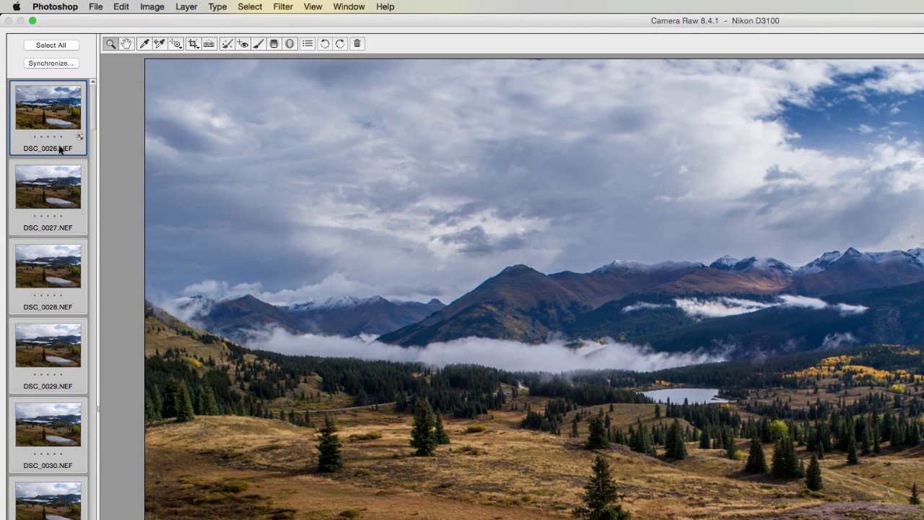
{"action": "left_click", "coordinate": [55, 65]}
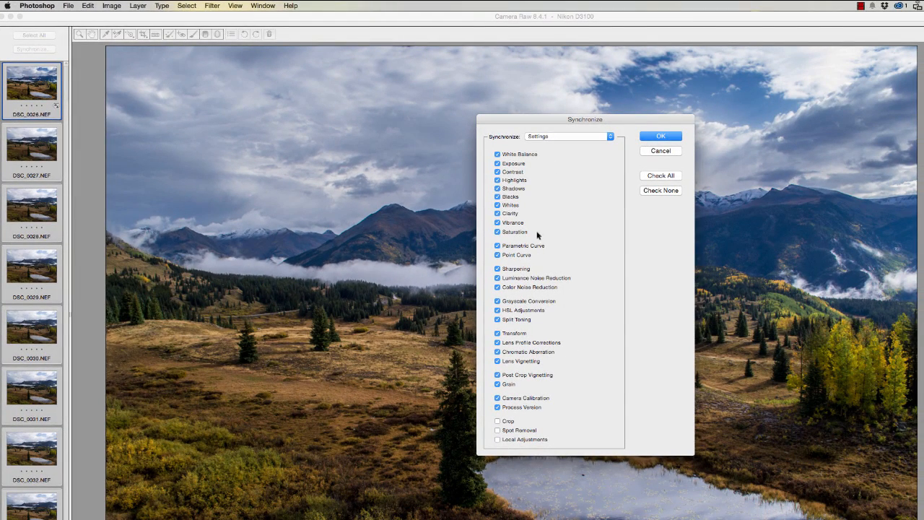
{"action": "left_click", "coordinate": [659, 137]}
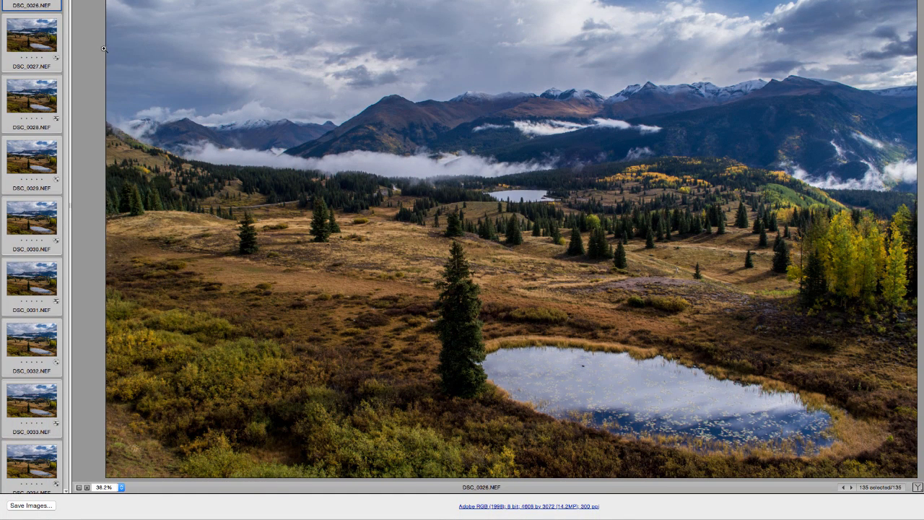
Step: Step backward through the frames near the end of the sequence, from DSC_0155.NEF, to examine how the synchronized adjustments look
{"action": "left_click_drag", "start_coordinate": [67, 1], "coordinate": [70, 465]}
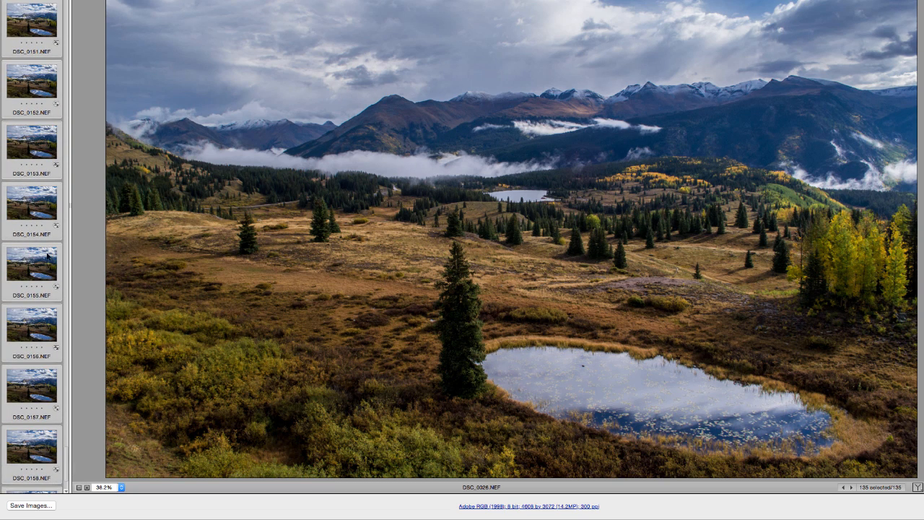
{"action": "left_click", "coordinate": [41, 209]}
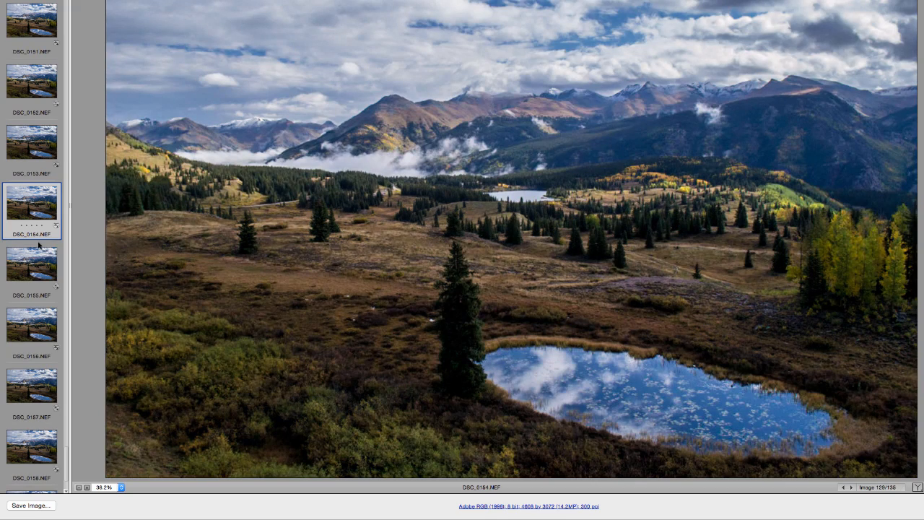
{"action": "left_click", "coordinate": [42, 277]}
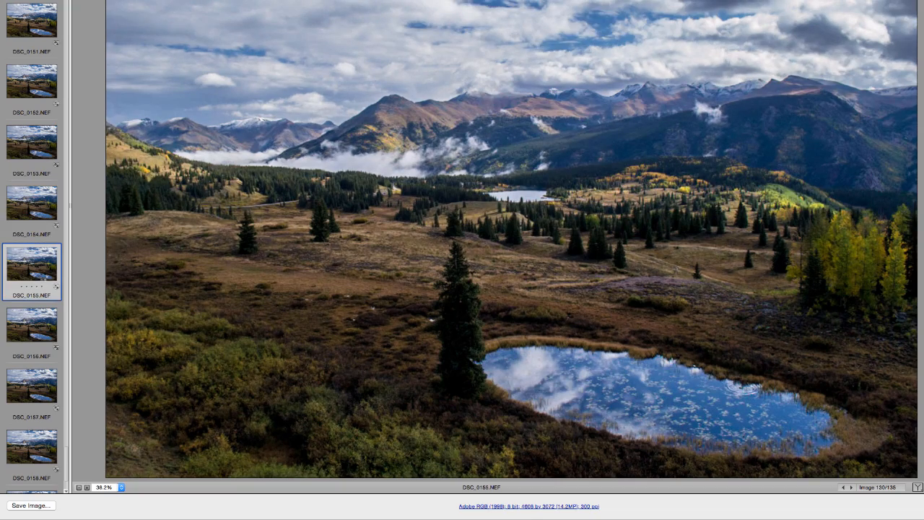
{"action": "key", "text": "Up"}
{"action": "key", "text": "Up"}
{"action": "key", "text": "Up"}
{"action": "key", "text": "Up"}
{"action": "key", "text": "Up"}
{"action": "key", "text": "Up"}
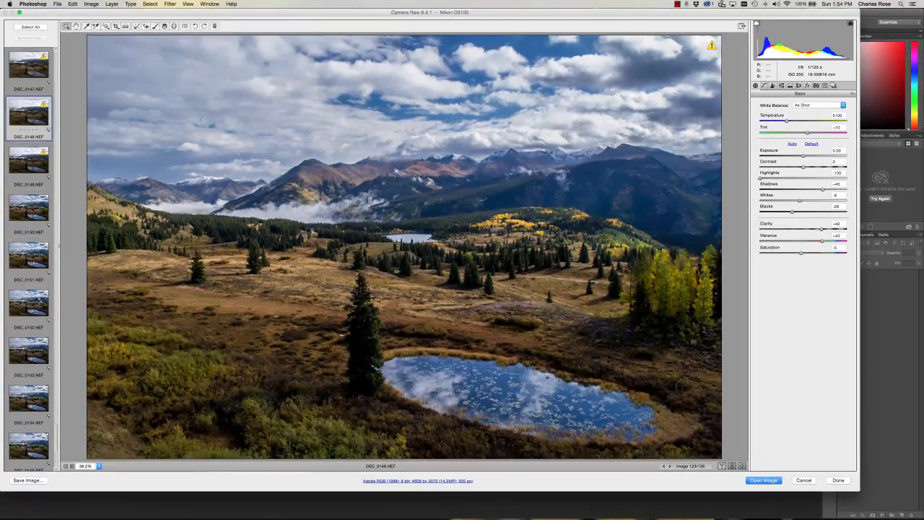
{"action": "key", "text": "Up"}
{"action": "key", "text": "Up"}
{"action": "key", "text": "Up"}
{"action": "key", "text": "Up"}
{"action": "key", "text": "Up"}
{"action": "key", "text": "Up"}
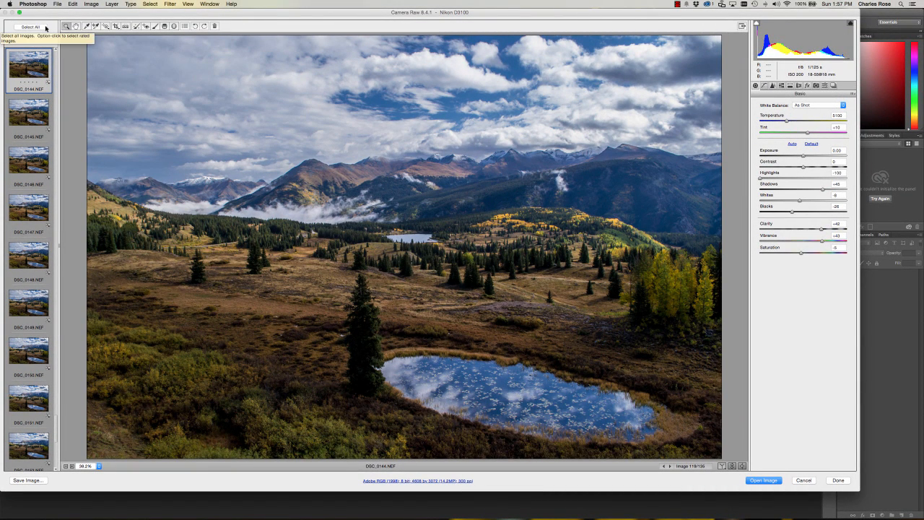
Step: Save all frames as TIFFs into the processed folder of 092114 - molas pass morning, inside time-lapse/032915-timelapse-post-tutorial on LaCie 500
{"action": "left_click", "coordinate": [40, 29]}
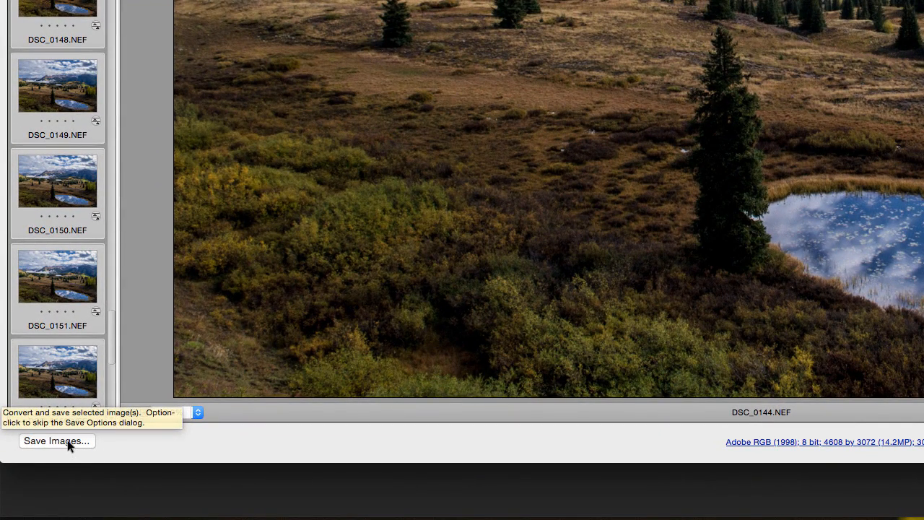
{"action": "left_click", "coordinate": [67, 442]}
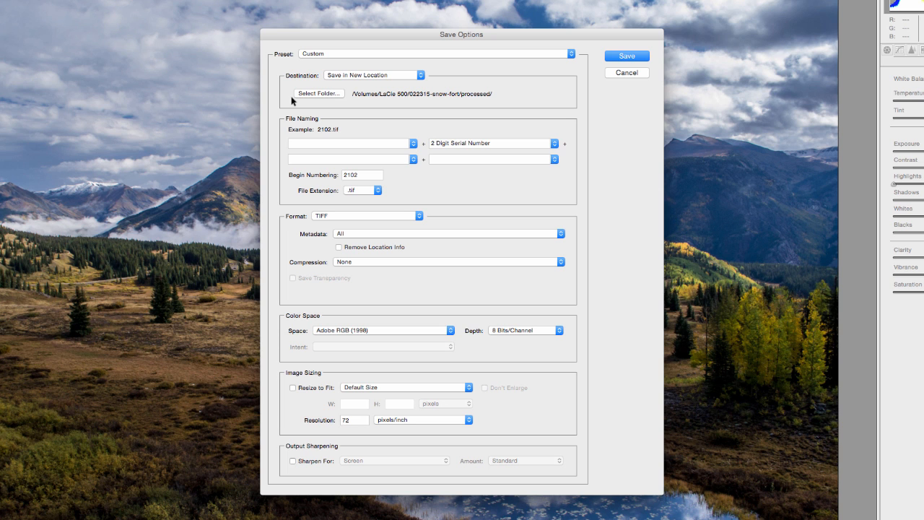
{"action": "left_click", "coordinate": [313, 95]}
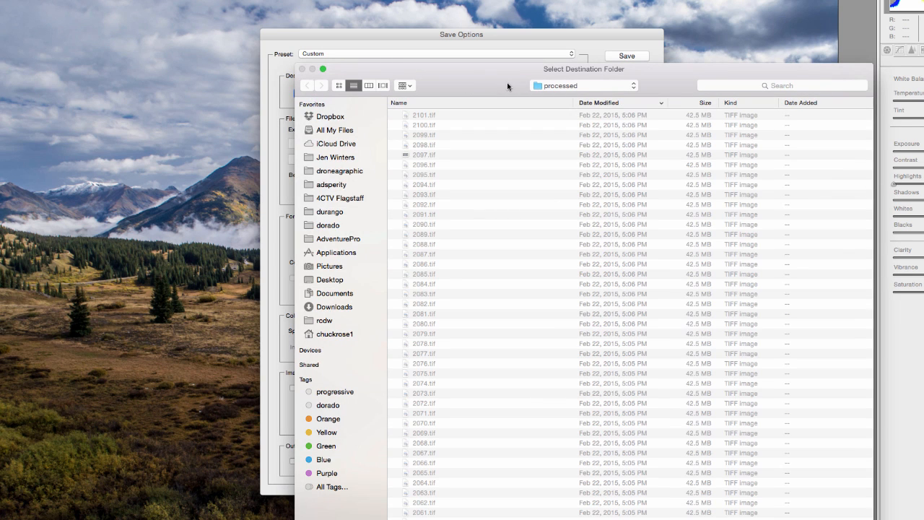
{"action": "left_click", "coordinate": [593, 86]}
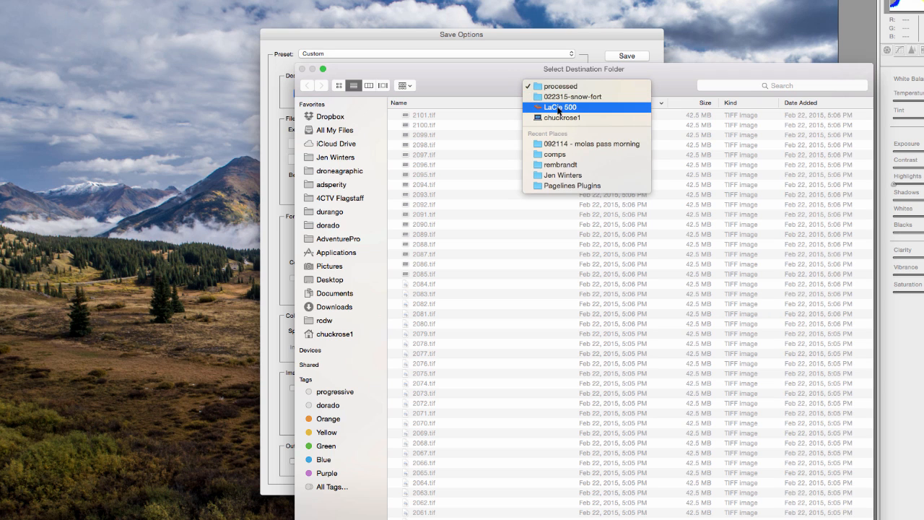
{"action": "left_click", "coordinate": [557, 107]}
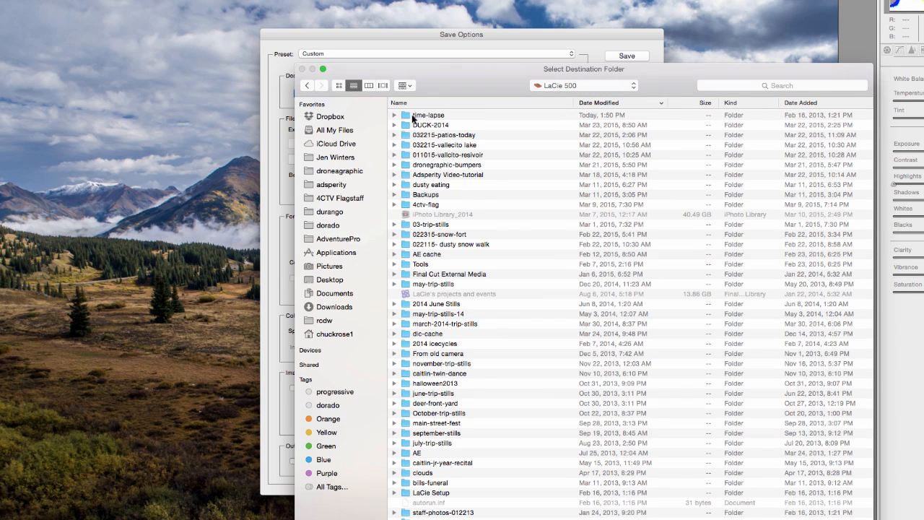
{"action": "double_click", "coordinate": [414, 118]}
{"action": "double_click", "coordinate": [413, 118]}
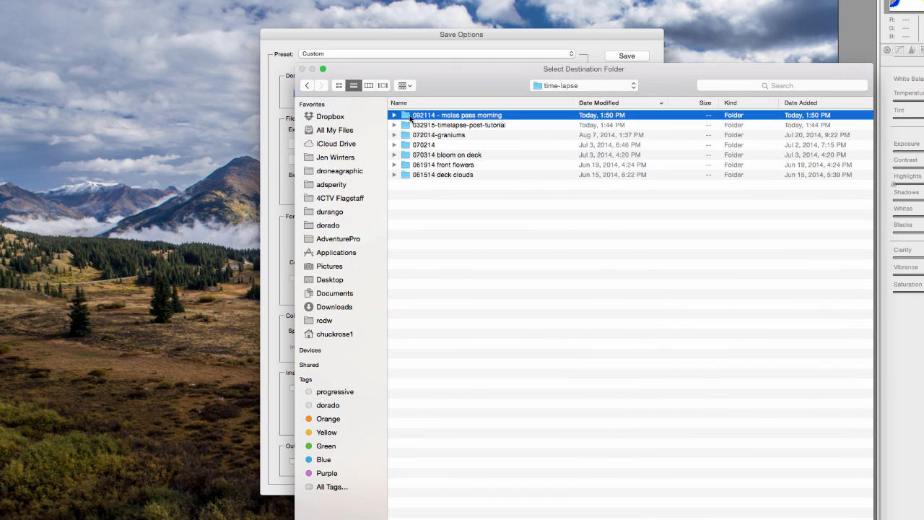
{"action": "double_click", "coordinate": [407, 126]}
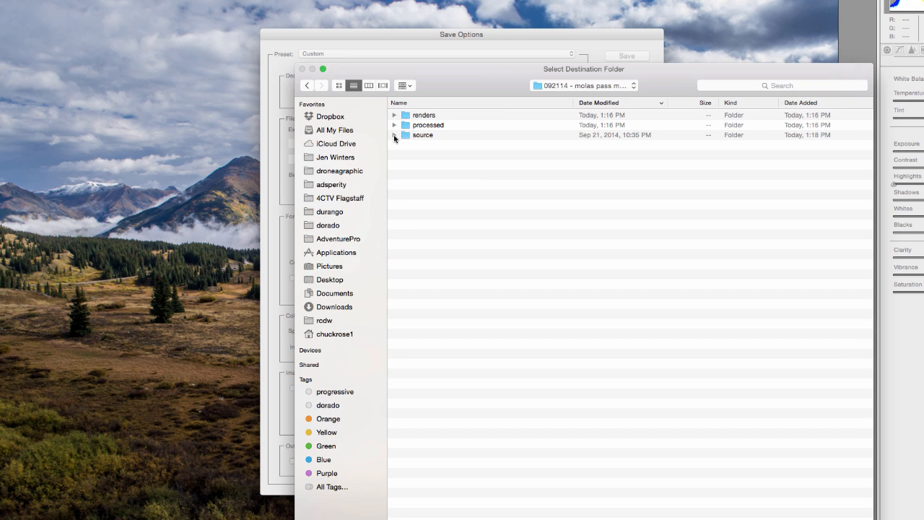
{"action": "left_click", "coordinate": [394, 135]}
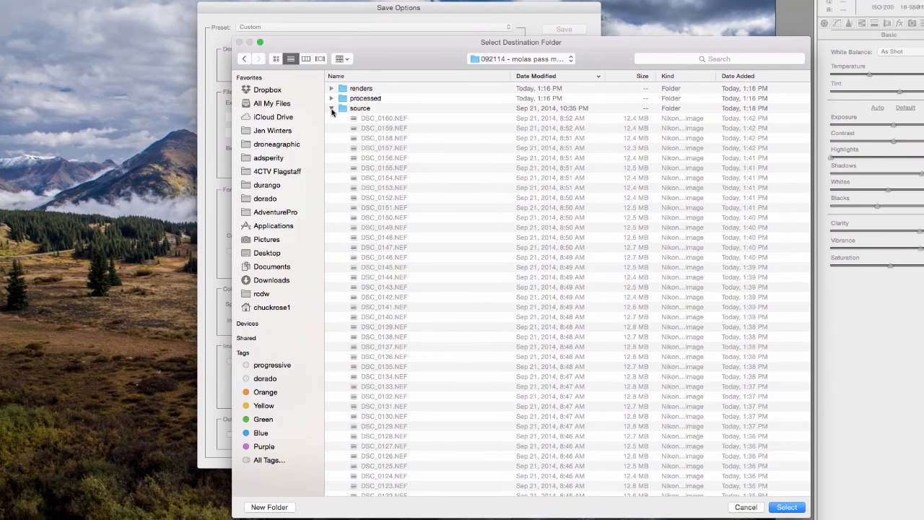
{"action": "left_click", "coordinate": [331, 109]}
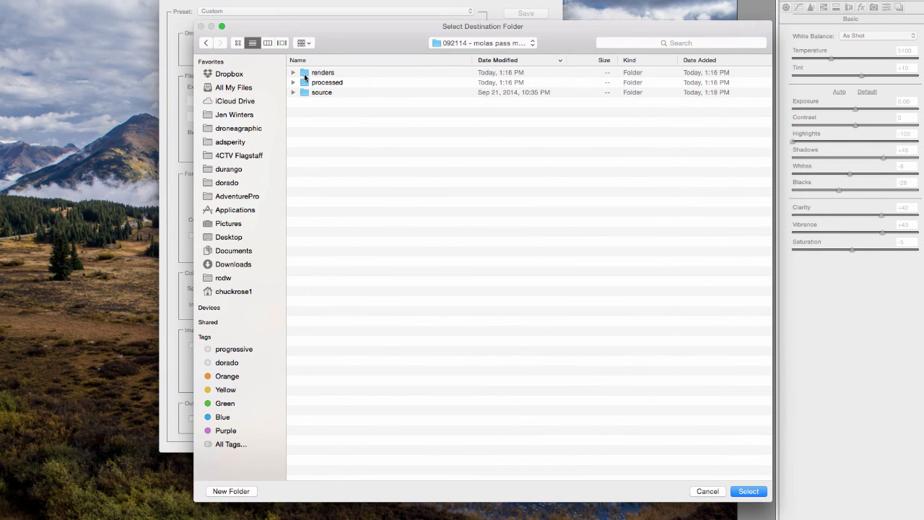
{"action": "double_click", "coordinate": [304, 85]}
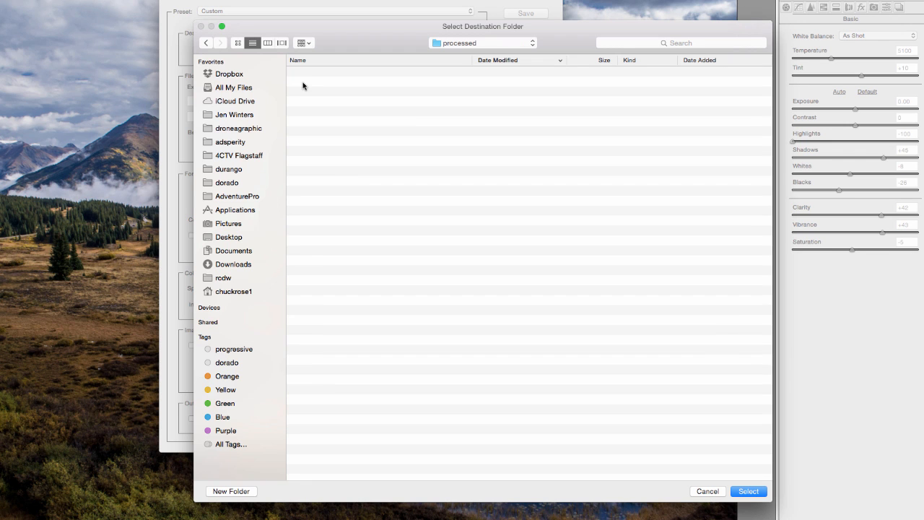
{"action": "left_click", "coordinate": [745, 492]}
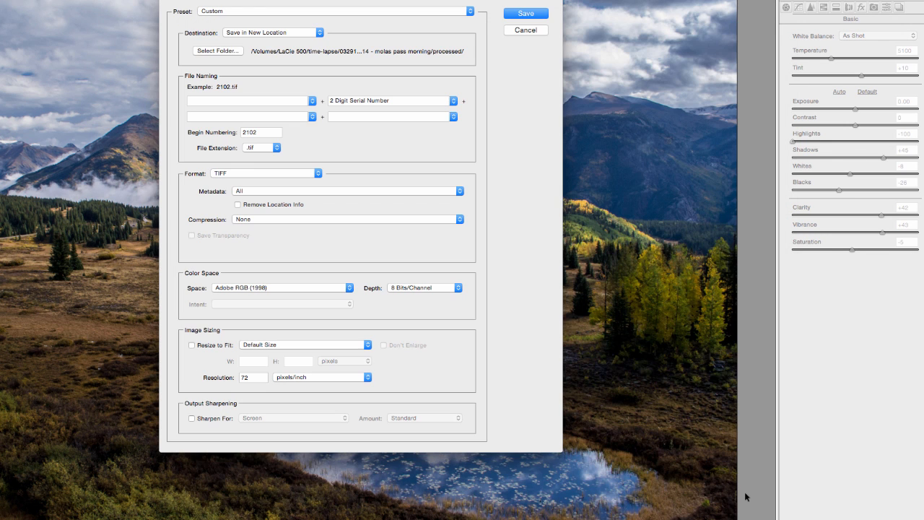
{"action": "left_click", "coordinate": [540, 15]}
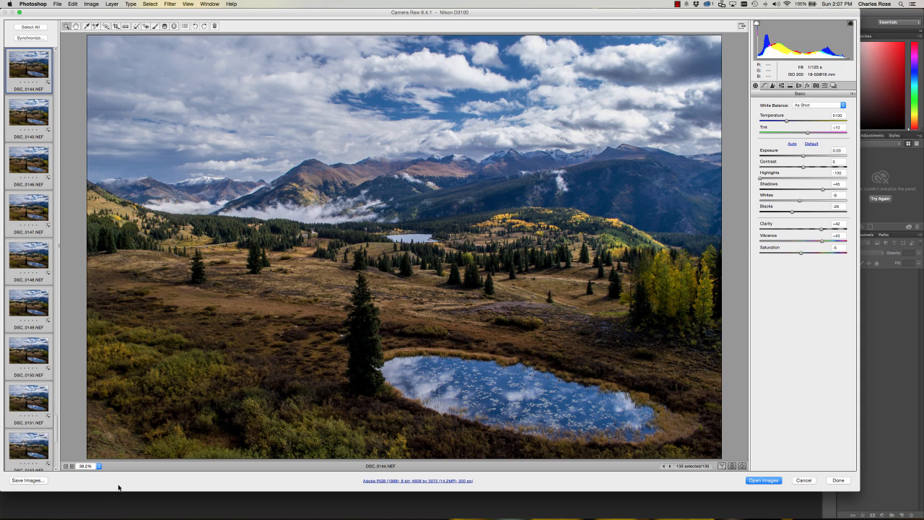
Step: Switch to Finder and view the contents of the processed folder
{"action": "key", "text": "super+Tab"}
{"action": "key", "text": "super+Tab"}
{"action": "key", "text": "super+Tab"}
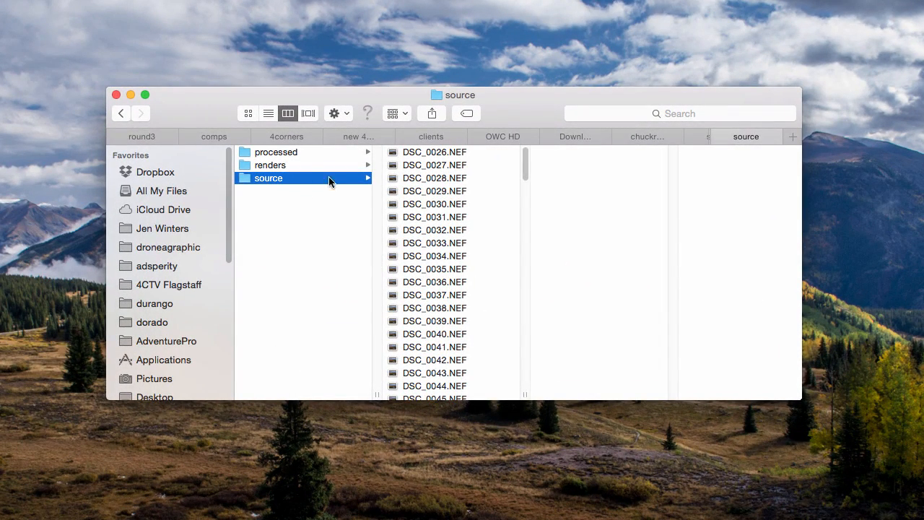
{"action": "left_click", "coordinate": [279, 153]}
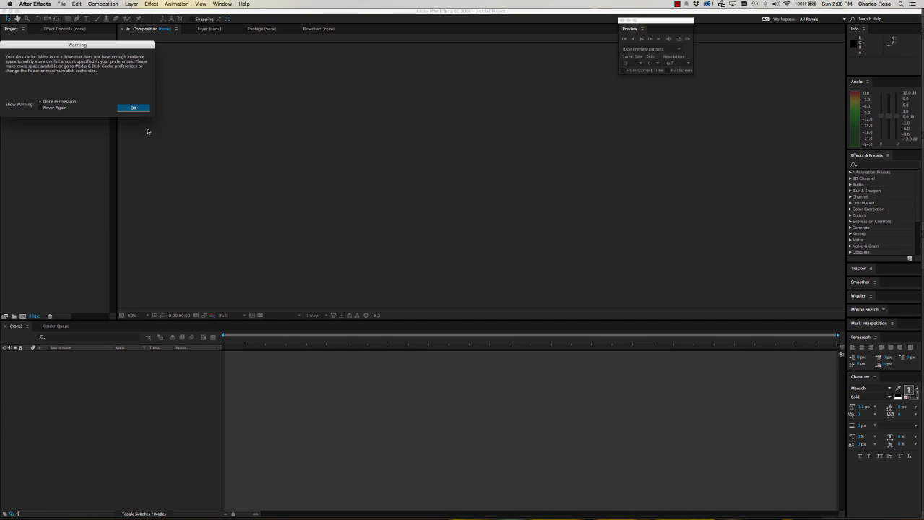
Step: Dismiss the After Effects disk cache warning and welcome screen, and start importing multiple files
{"action": "left_click", "coordinate": [137, 108]}
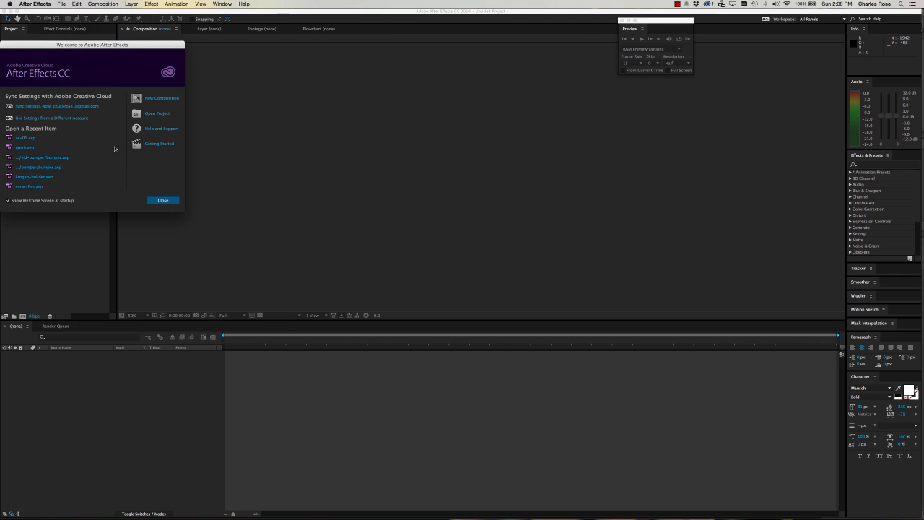
{"action": "left_click", "coordinate": [163, 203]}
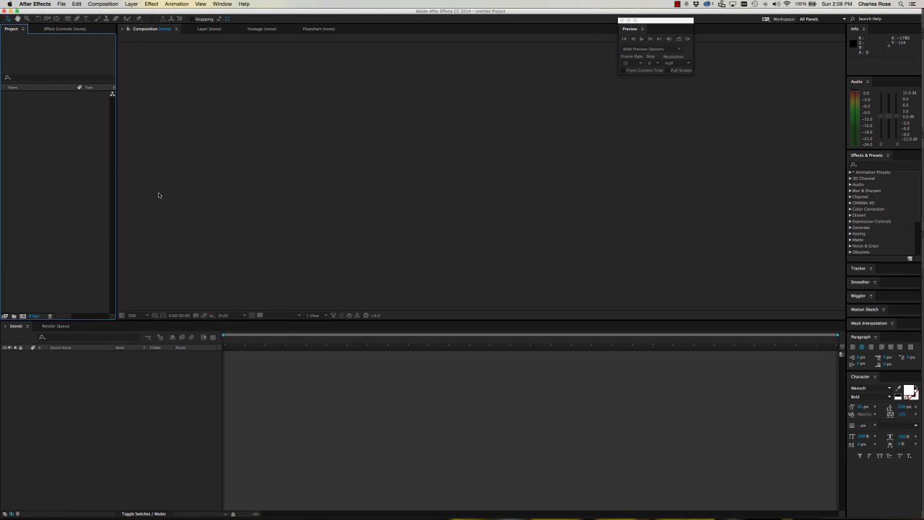
{"action": "left_click", "coordinate": [61, 4]}
{"action": "mouse_move", "coordinate": [69, 90]}
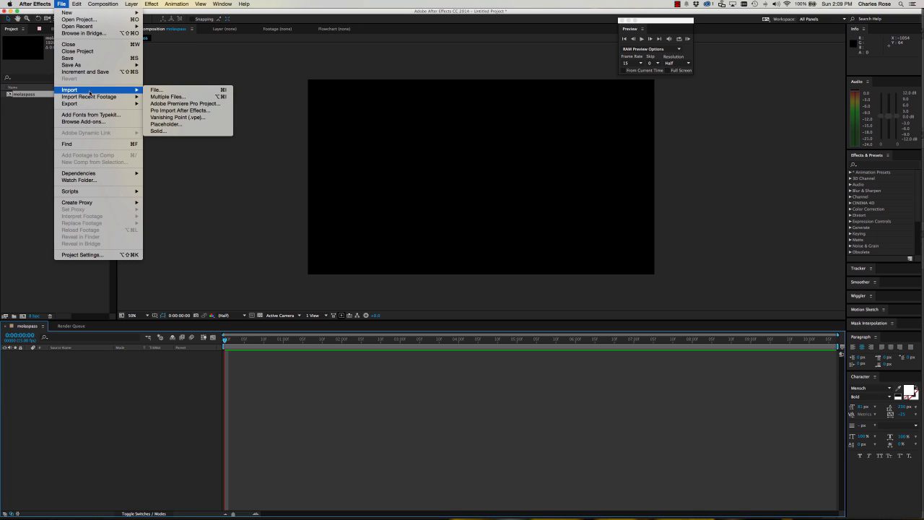
{"action": "left_click", "coordinate": [176, 96]}
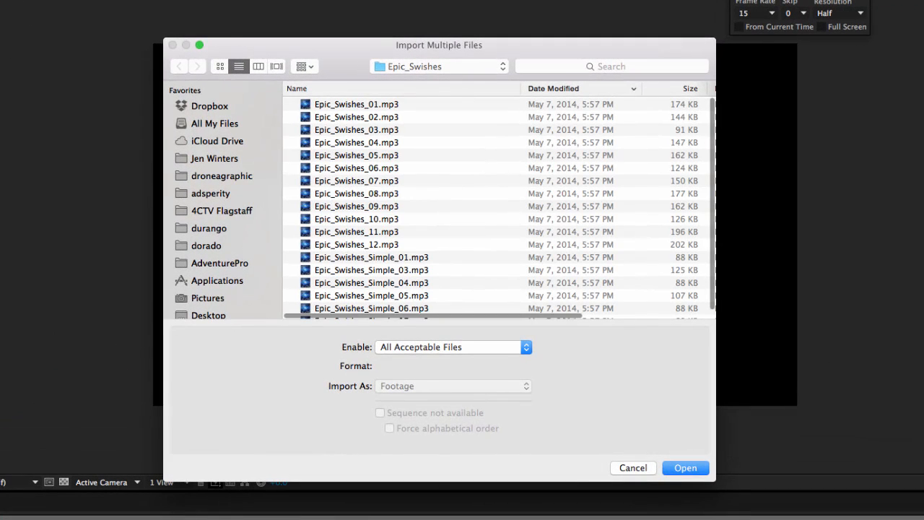
Step: Browse LaCie 500 to time-lapse/032915-timelapse-post-tutorial/092114 - molas pass morning and open its processed folder for the import
{"action": "left_click", "coordinate": [428, 67]}
{"action": "left_click", "coordinate": [400, 148]}
{"action": "double_click", "coordinate": [337, 118]}
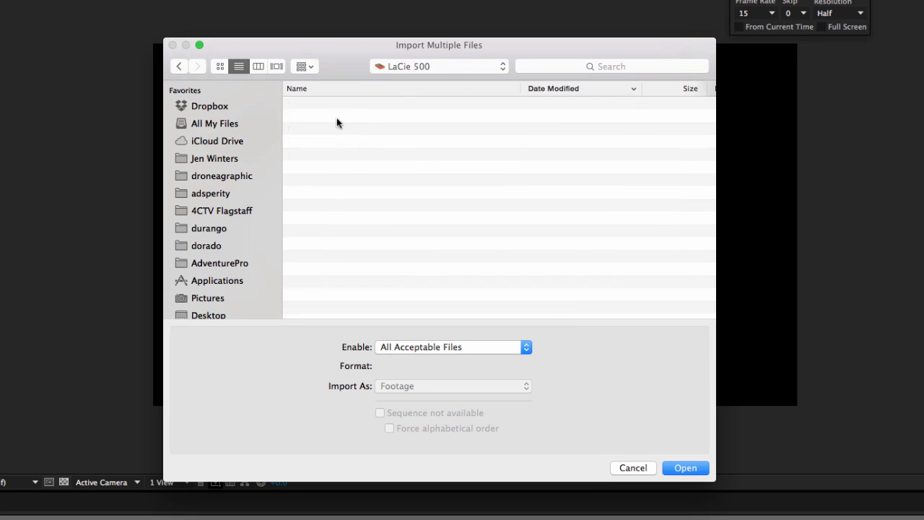
{"action": "left_click", "coordinate": [334, 105]}
{"action": "double_click", "coordinate": [334, 105]}
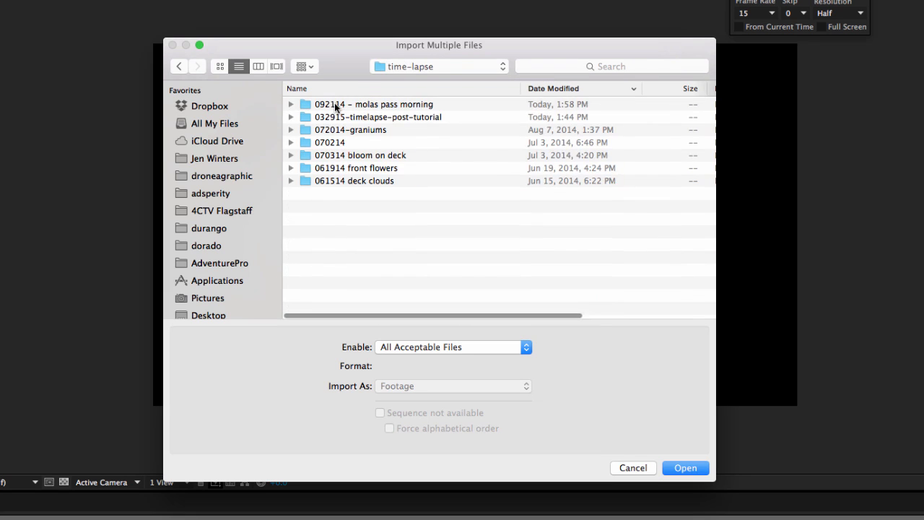
{"action": "left_click", "coordinate": [339, 120]}
{"action": "double_click", "coordinate": [340, 120]}
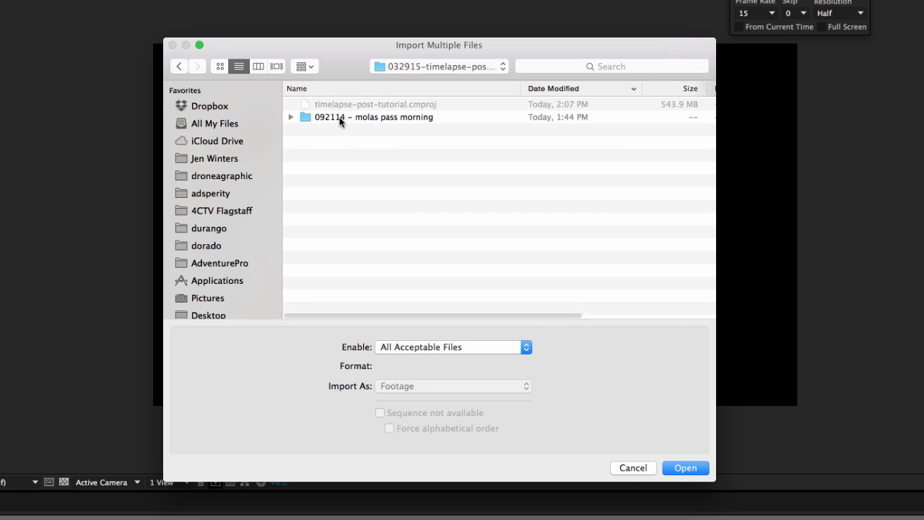
{"action": "double_click", "coordinate": [339, 119]}
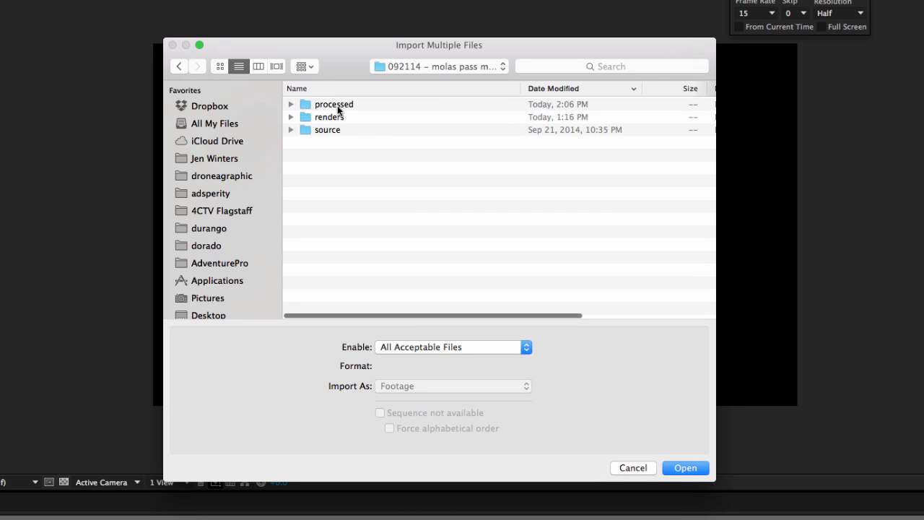
{"action": "double_click", "coordinate": [337, 105]}
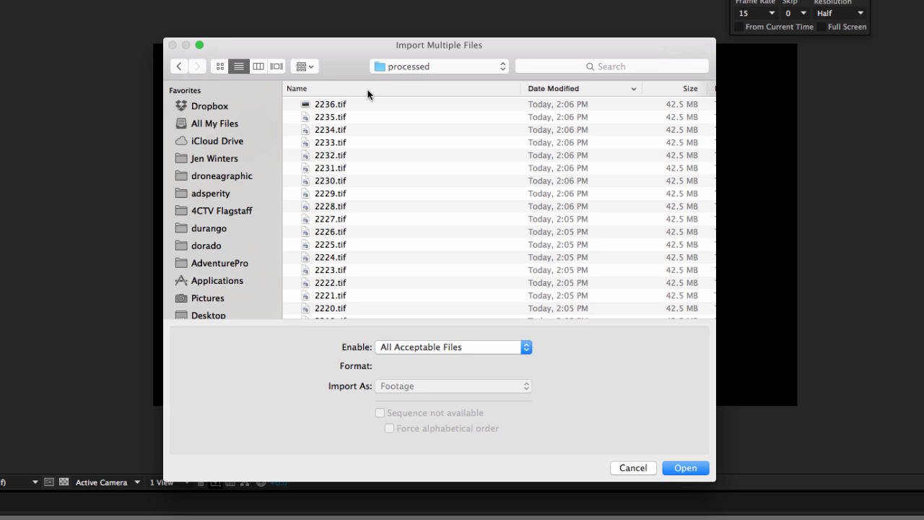
Step: Sort the processed folder by name, import the frames from 2102.tif as a TIFF Sequence, and close the import dialog
{"action": "left_click", "coordinate": [298, 88]}
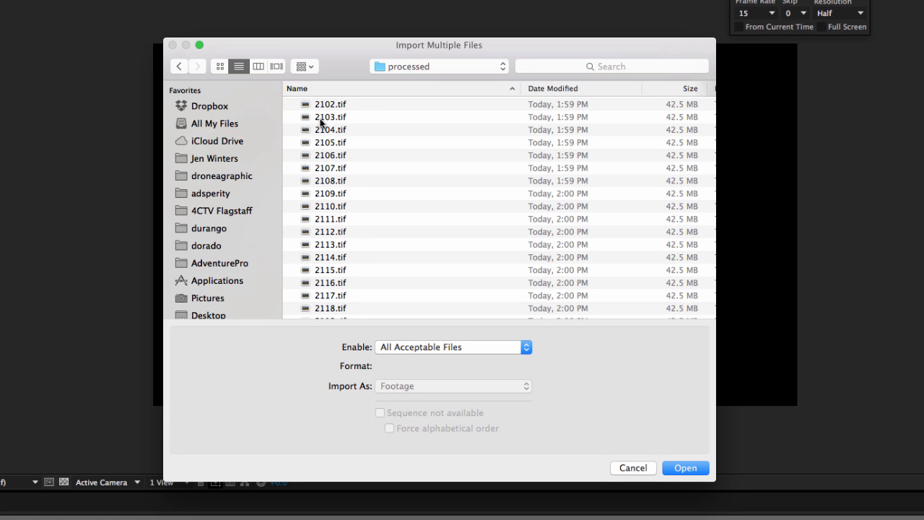
{"action": "left_click", "coordinate": [324, 107]}
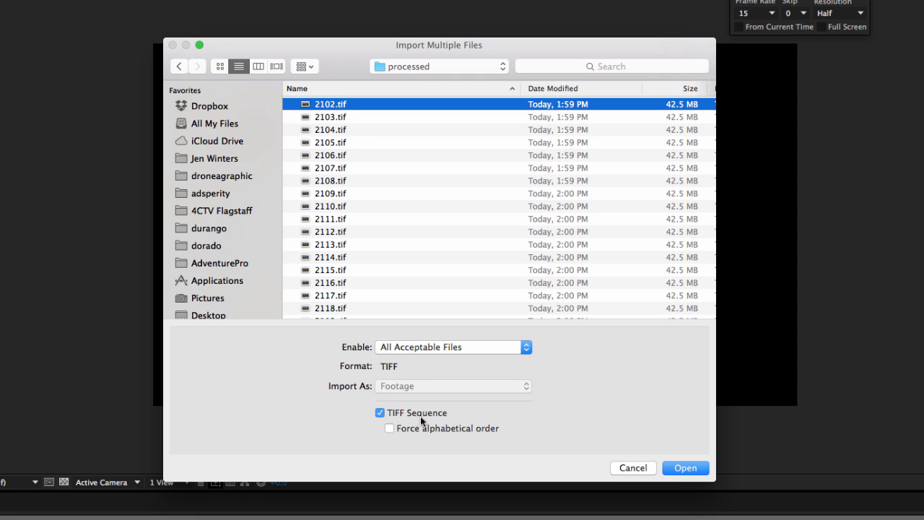
{"action": "left_click", "coordinate": [380, 414]}
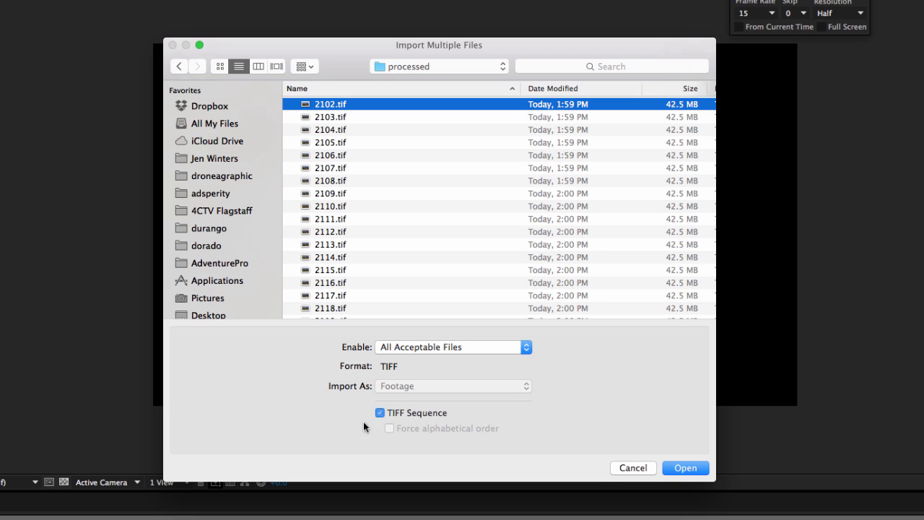
{"action": "left_click", "coordinate": [380, 414]}
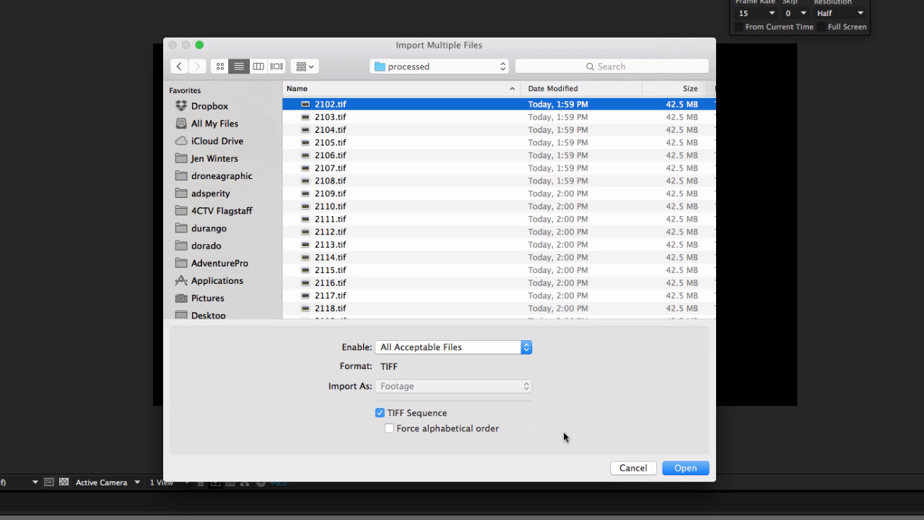
{"action": "left_click", "coordinate": [678, 468]}
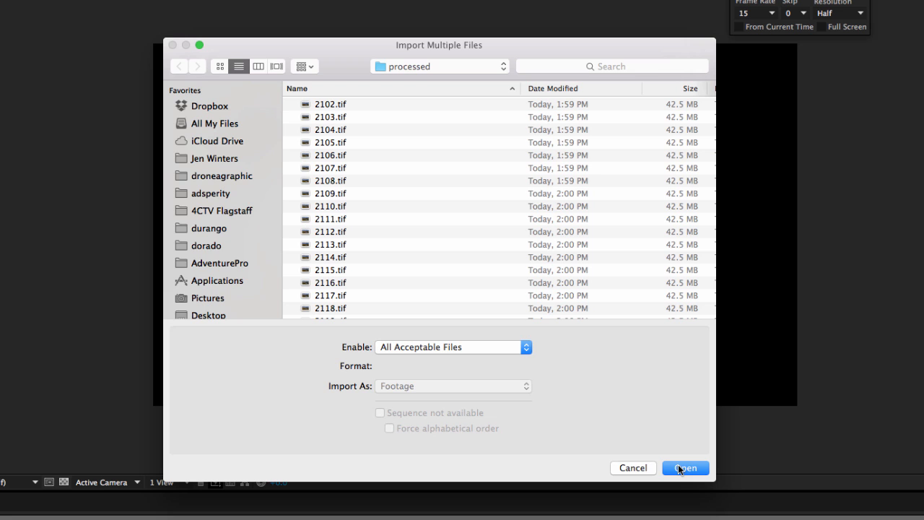
{"action": "left_click", "coordinate": [627, 469]}
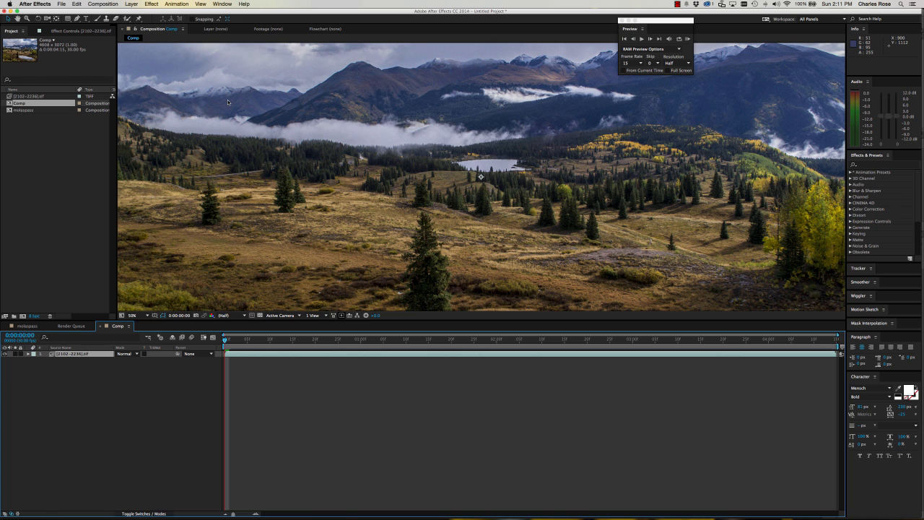
Step: Open the settings of the composition made from the TIFF sequence and name it MolasPass2
{"action": "scroll", "coordinate": [236, 102], "scroll_direction": "down", "scroll_amount": 3}
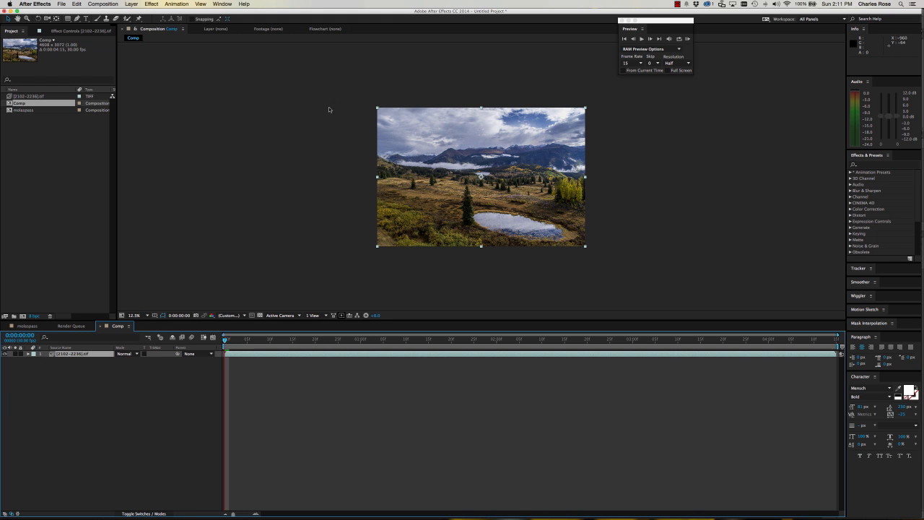
{"action": "left_click", "coordinate": [101, 3]}
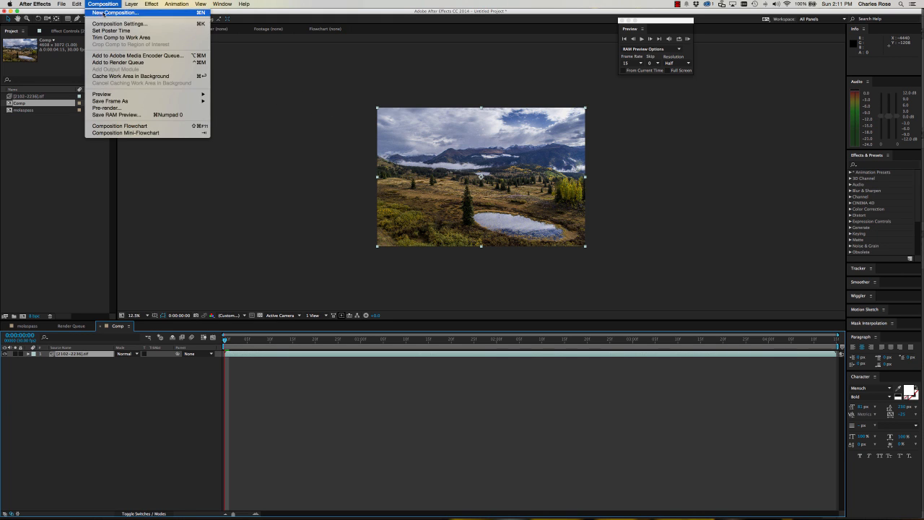
{"action": "left_click", "coordinate": [103, 26]}
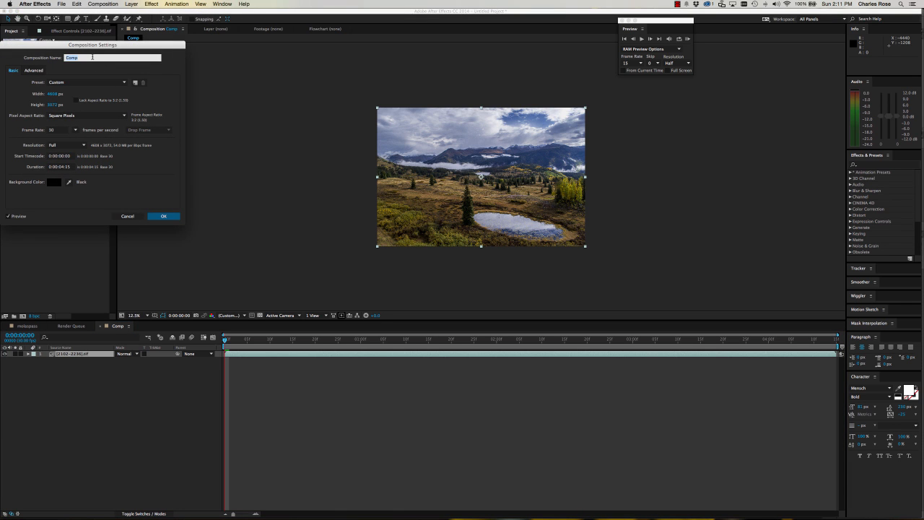
{"action": "type", "text": "MolasPass2"}
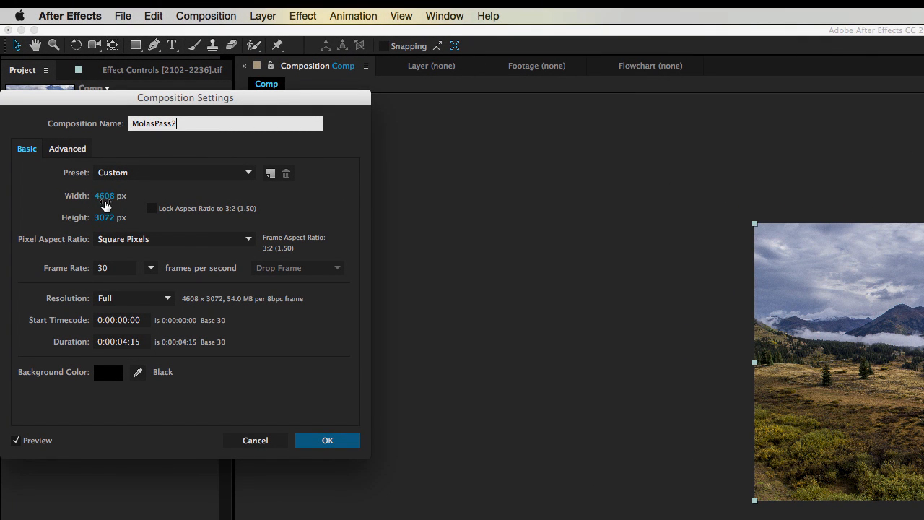
Step: Set the composition's frame size to 1920 px wide by 1080 px high and apply the settings
{"action": "left_click", "coordinate": [104, 197]}
{"action": "type", "text": "1920"}
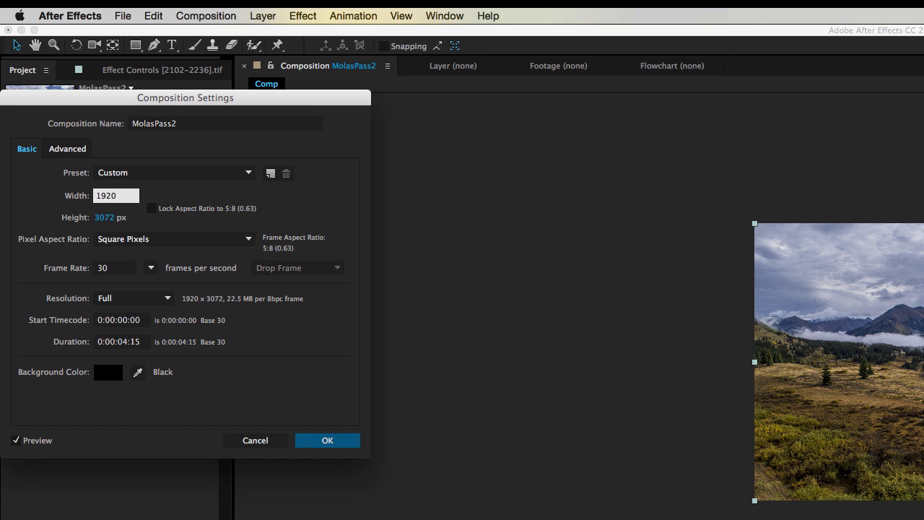
{"action": "left_click", "coordinate": [101, 218]}
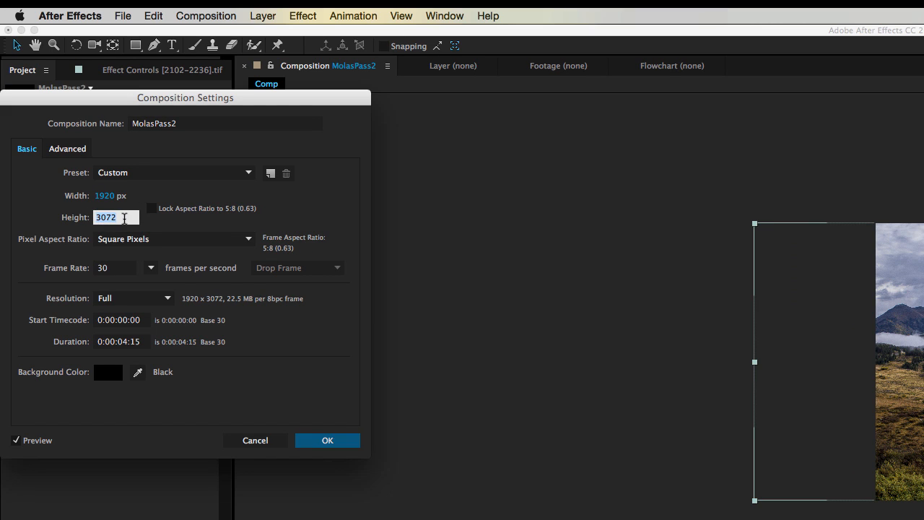
{"action": "type", "text": "1080"}
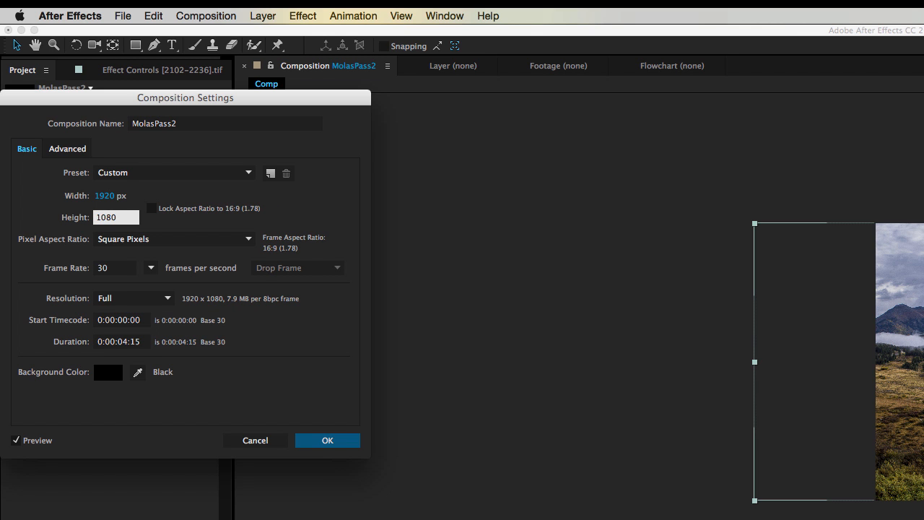
{"action": "left_click", "coordinate": [132, 200]}
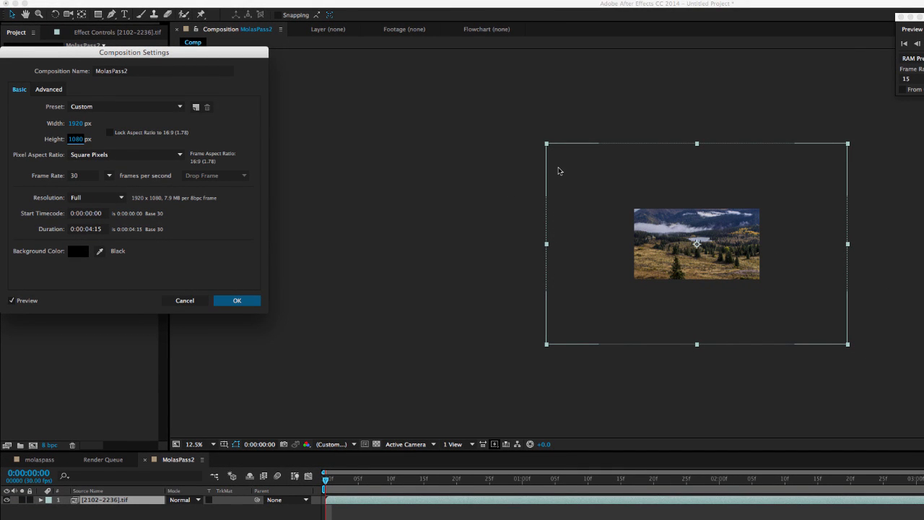
{"action": "left_click", "coordinate": [254, 298]}
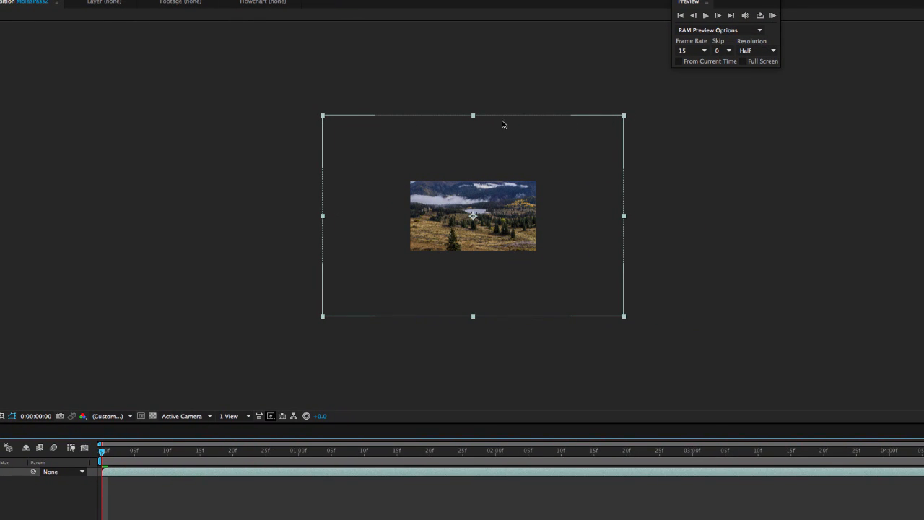
Step: Scale the TIFF sequence layer down proportionally to slightly wider than the frame, and move it up to position 960, 448
{"action": "left_click", "coordinate": [324, 121]}
{"action": "left_click_drag", "start_coordinate": [324, 121], "coordinate": [409, 172]}
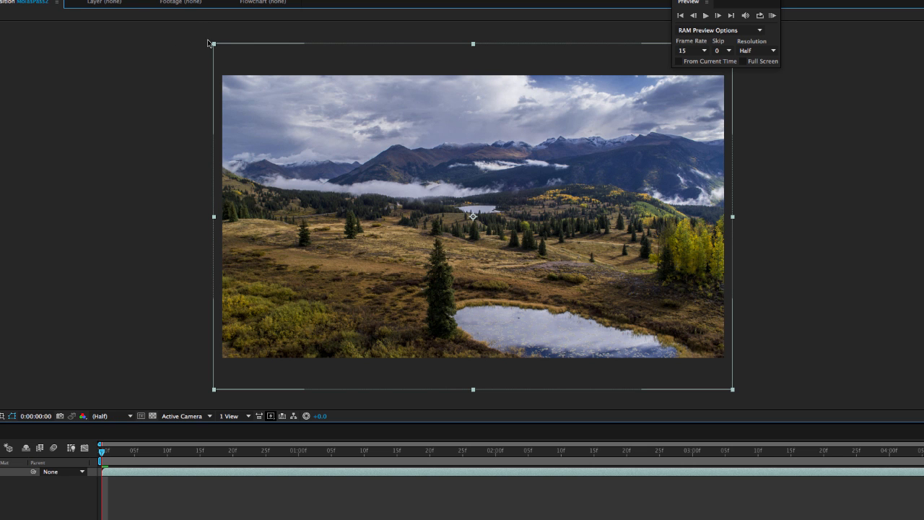
{"action": "left_click_drag", "start_coordinate": [214, 45], "coordinate": [219, 49]}
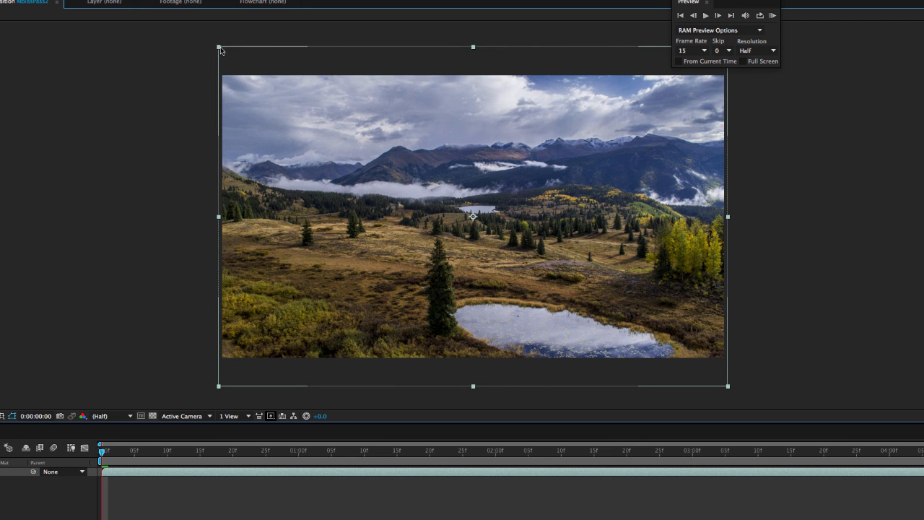
{"action": "mouse_move", "coordinate": [261, 135]}
{"action": "left_mouse_down"}
{"action": "mouse_move", "coordinate": [260, 119]}
{"action": "mouse_move", "coordinate": [264, 138]}
{"action": "left_mouse_up"}
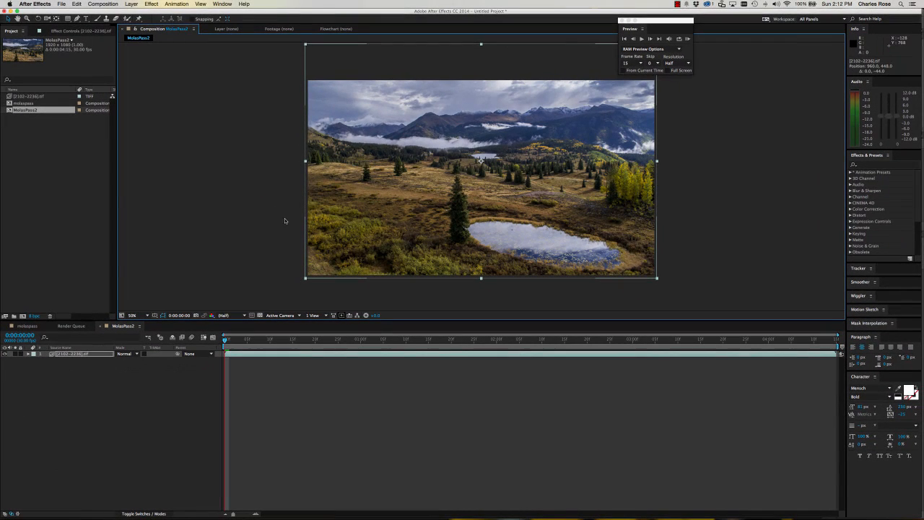
Step: Step through the MolasPass2 timeline up to 0:00:04:10 to check the time-lapse frames across its whole length
{"action": "left_click", "coordinate": [240, 355]}
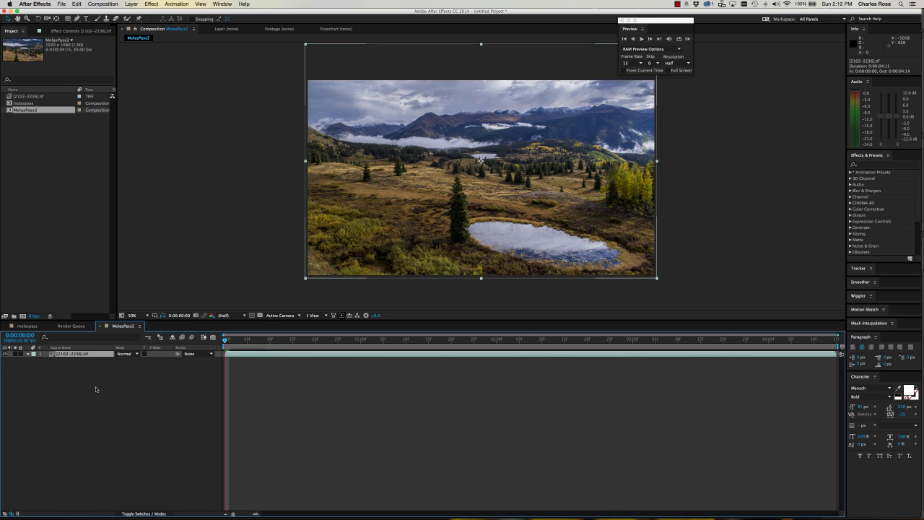
{"action": "left_click", "coordinate": [95, 386]}
{"action": "left_click", "coordinate": [84, 358]}
{"action": "left_click", "coordinate": [229, 344]}
{"action": "left_click", "coordinate": [346, 343]}
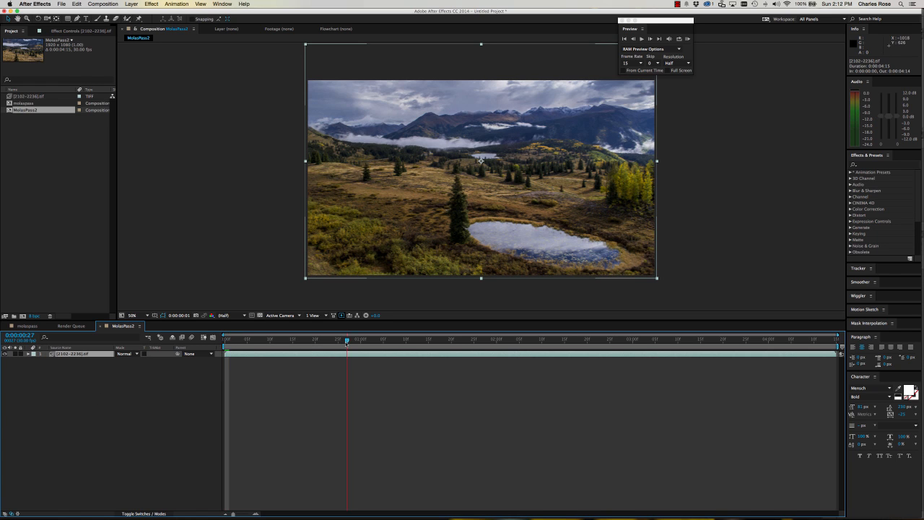
{"action": "left_click", "coordinate": [474, 343]}
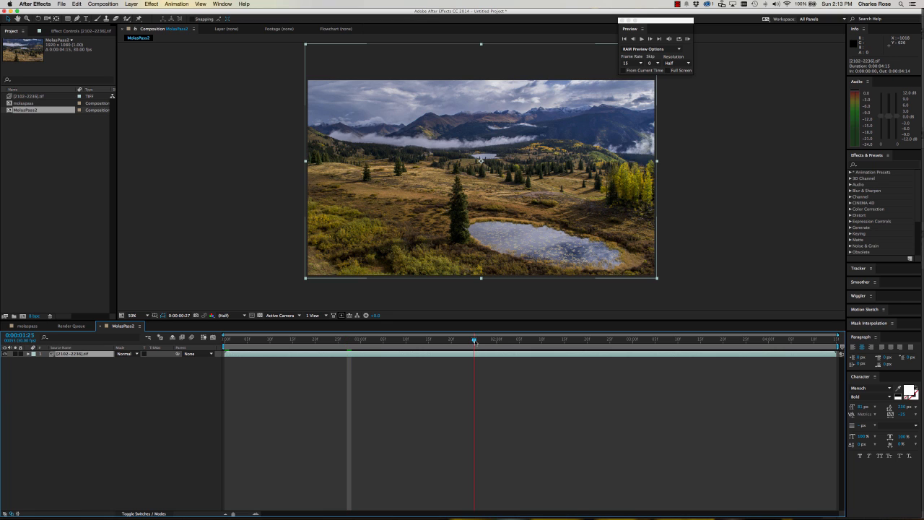
{"action": "left_click", "coordinate": [605, 342]}
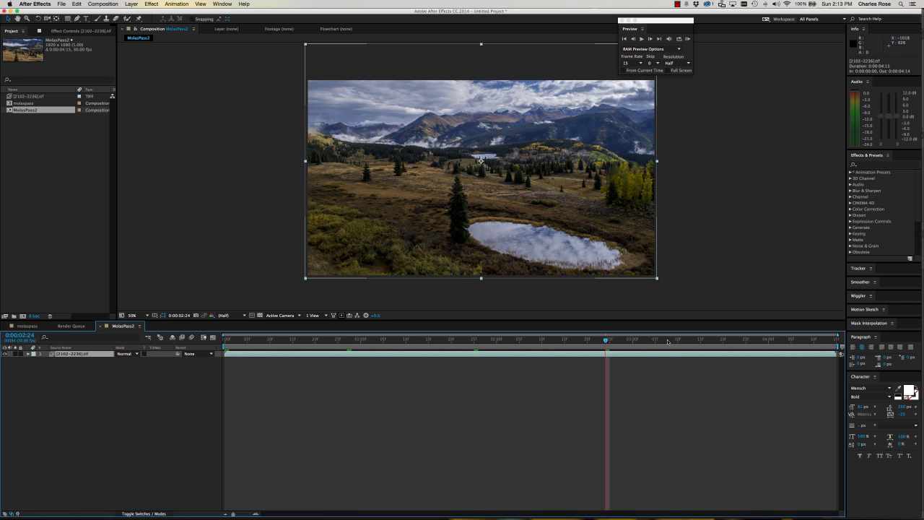
{"action": "left_click", "coordinate": [687, 341]}
{"action": "left_click", "coordinate": [787, 342]}
{"action": "left_click", "coordinate": [810, 340]}
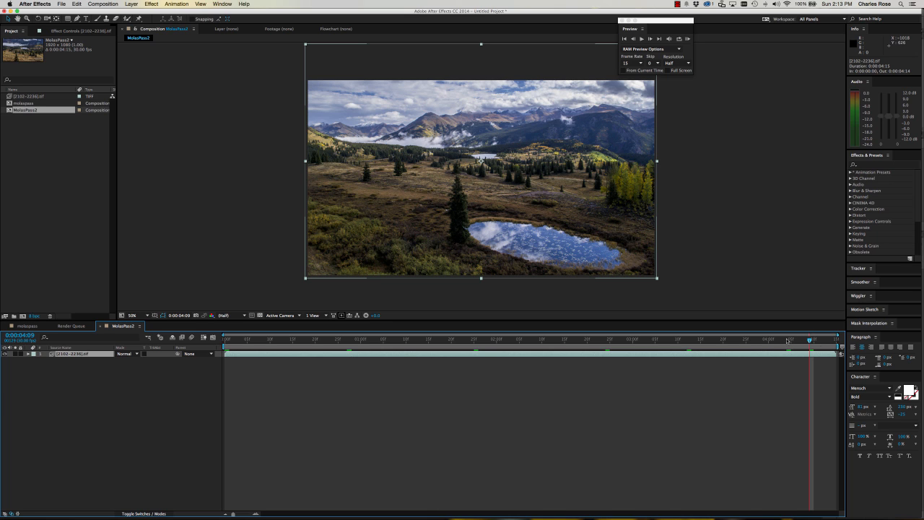
{"action": "left_click_drag", "start_coordinate": [810, 342], "coordinate": [814, 342]}
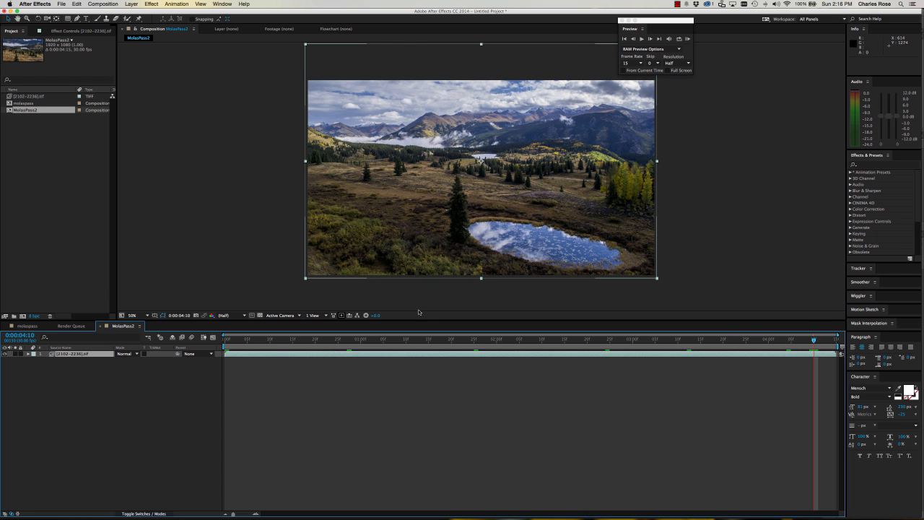
Step: Enlarge the composition viewer by shrinking the timeline area, and add MolasPass2 to the Render Queue
{"action": "left_click", "coordinate": [419, 313]}
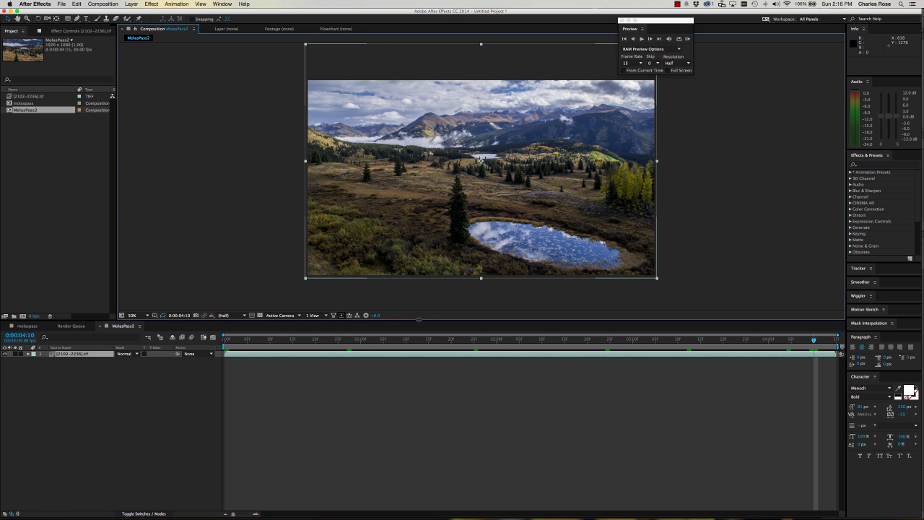
{"action": "left_click_drag", "start_coordinate": [418, 319], "coordinate": [423, 428]}
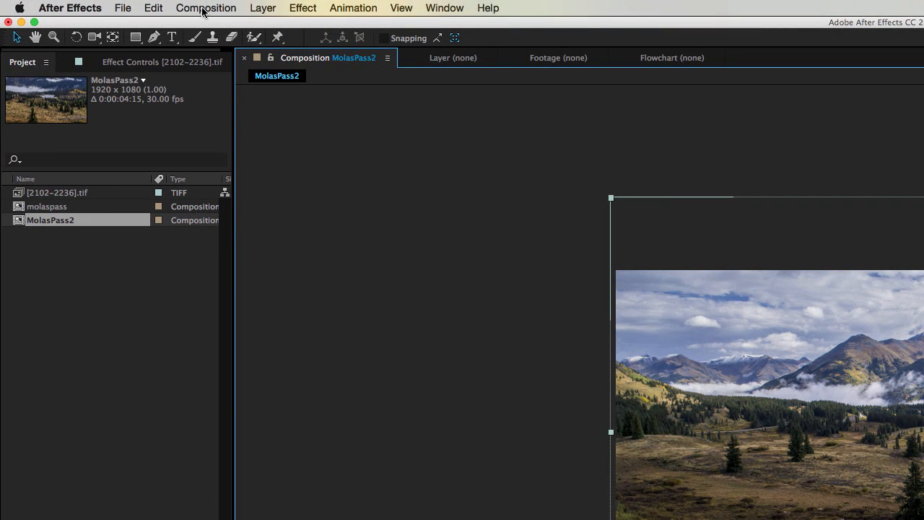
{"action": "left_click", "coordinate": [102, 5]}
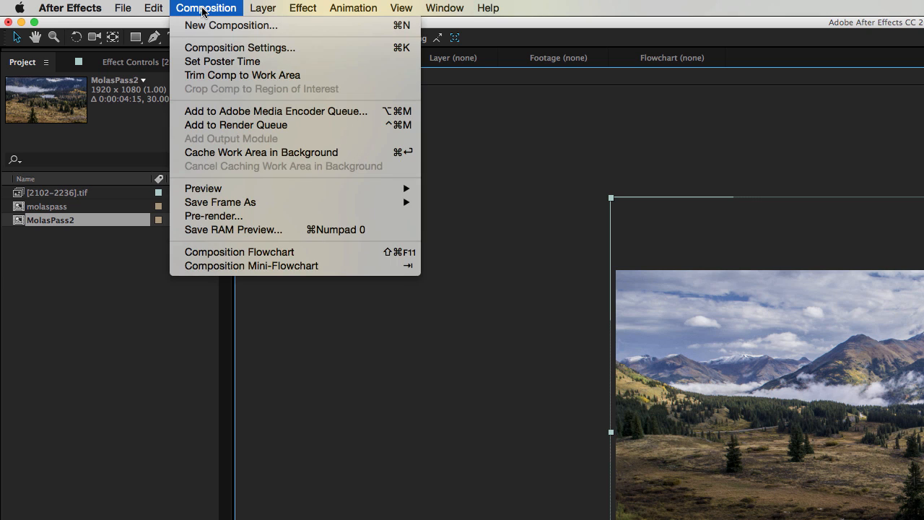
{"action": "left_click", "coordinate": [209, 126]}
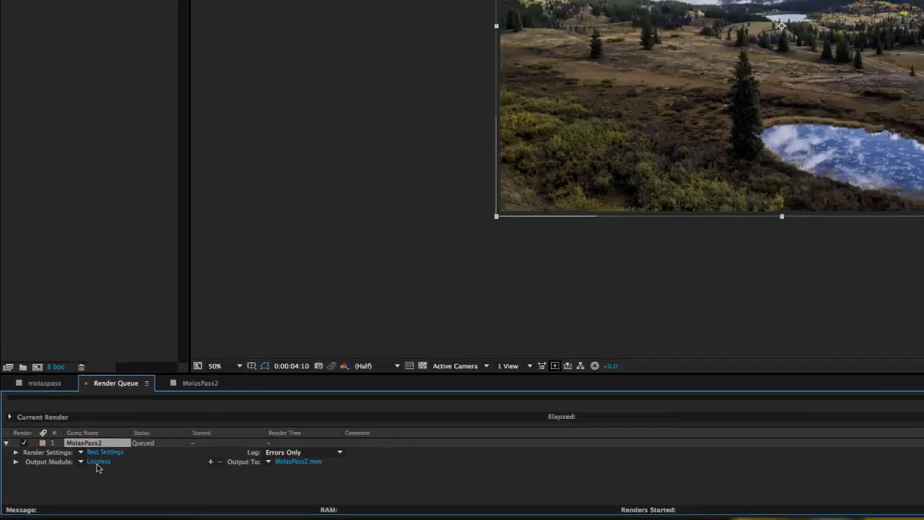
Step: Set the QuickTime video codec to H.264 in the output module settings of the MolasPass2 render item
{"action": "left_click", "coordinate": [121, 449]}
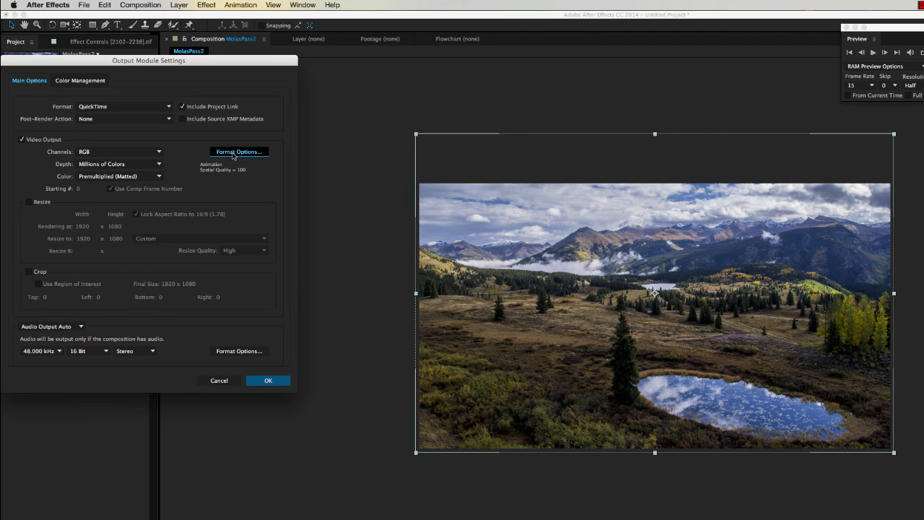
{"action": "left_click", "coordinate": [233, 153]}
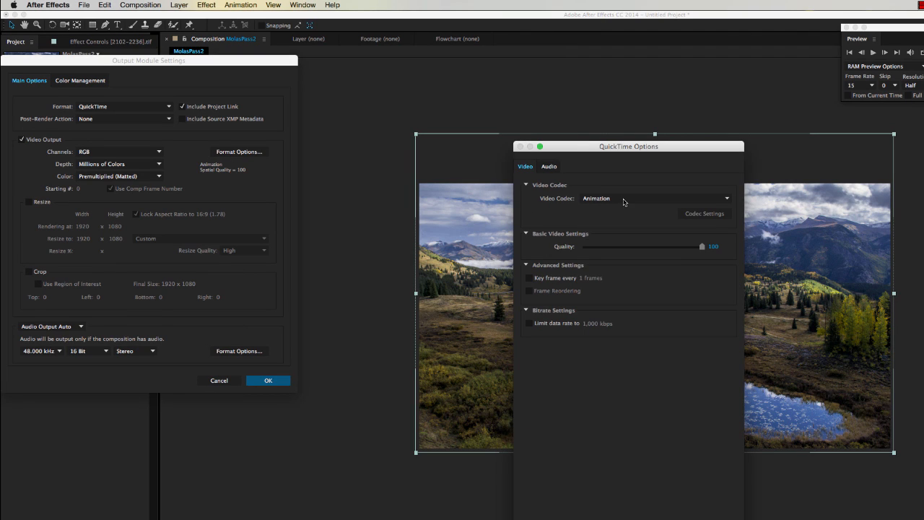
{"action": "left_click", "coordinate": [625, 202]}
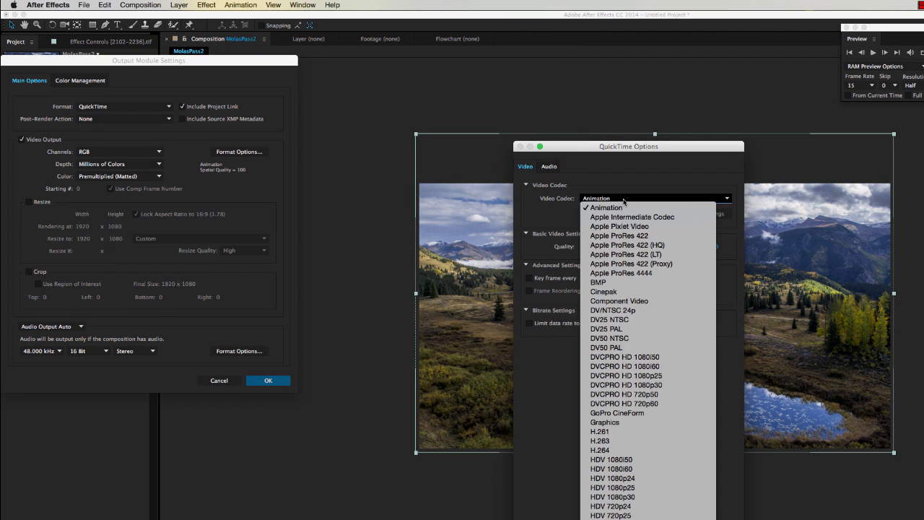
{"action": "left_click", "coordinate": [630, 451]}
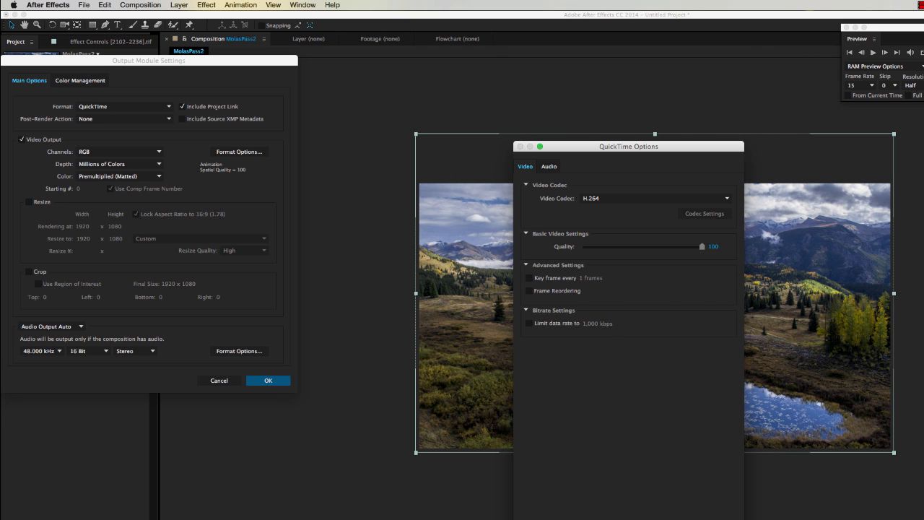
{"action": "key", "text": "Return"}
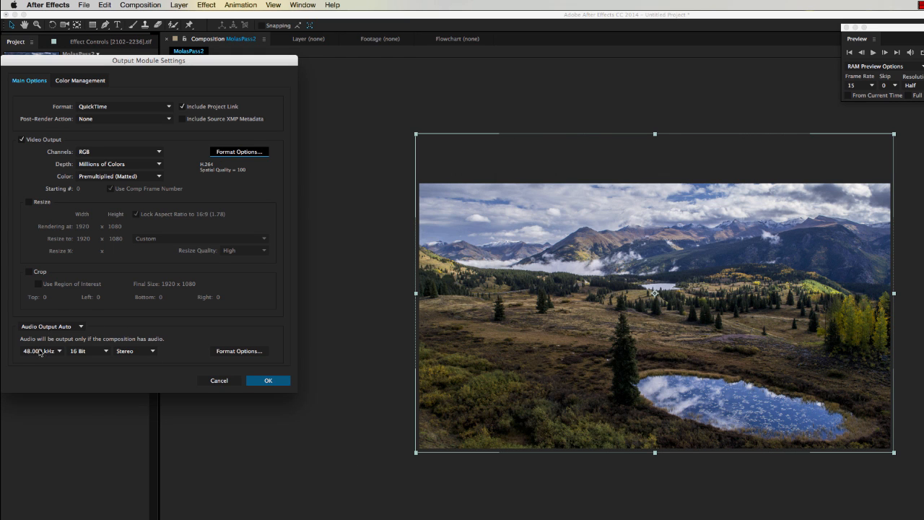
Step: Turn the output module's audio output off and confirm the output settings
{"action": "left_click", "coordinate": [40, 327]}
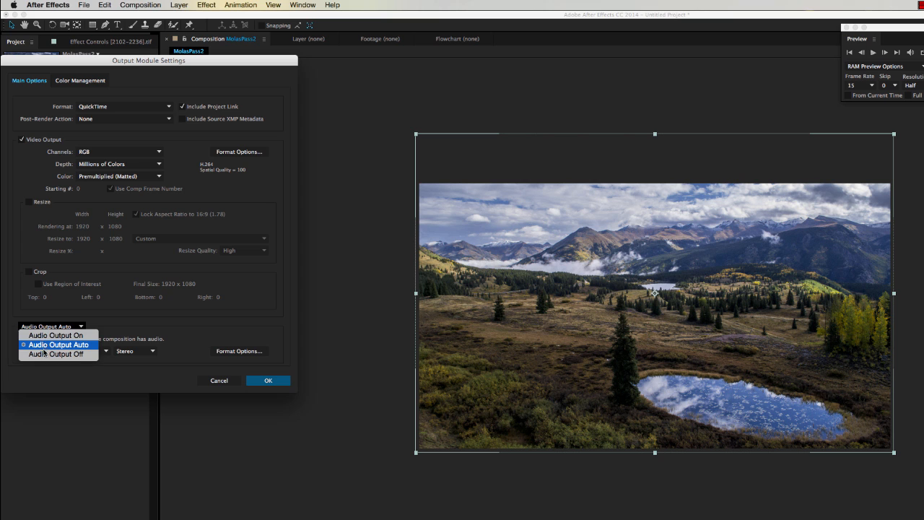
{"action": "left_click", "coordinate": [45, 354]}
{"action": "left_click", "coordinate": [263, 381]}
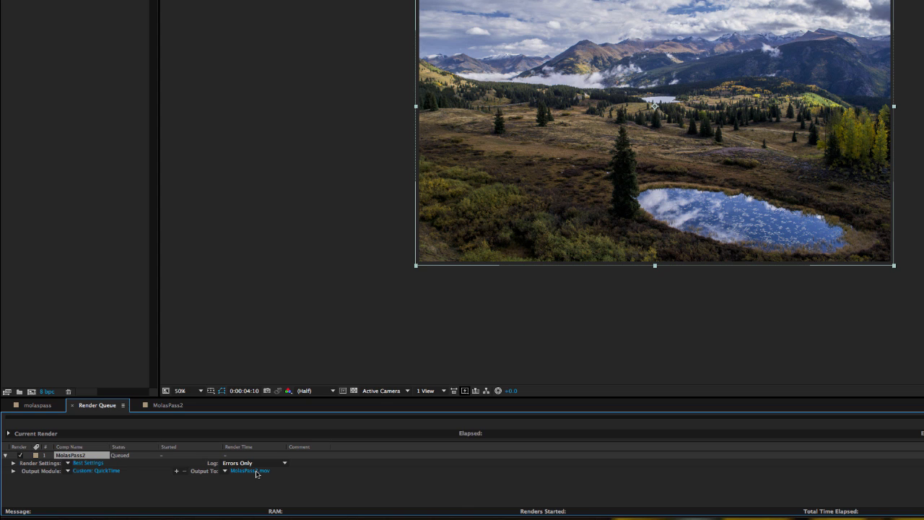
Step: Open the output destination of the MolasPass2 render and browse on LaCie 500 to time-lapse, 092114 - molas pass morning
{"action": "left_click", "coordinate": [256, 474]}
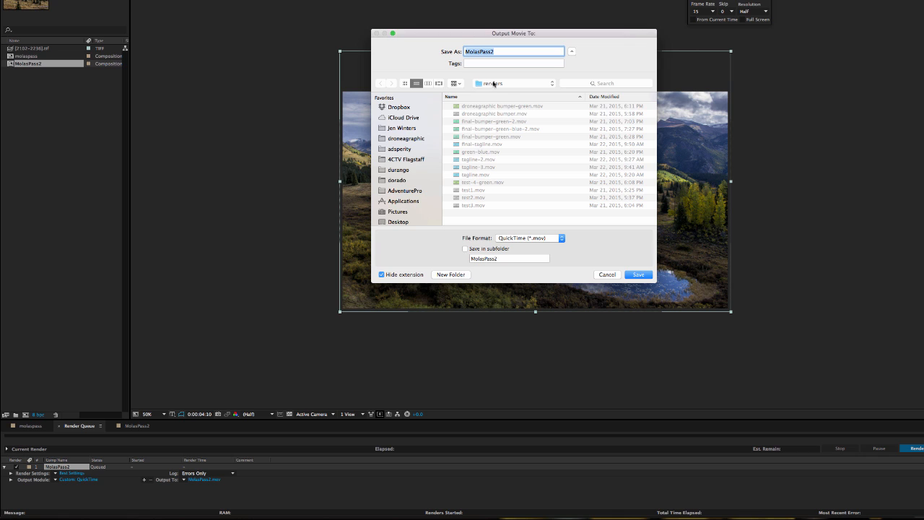
{"action": "left_click", "coordinate": [494, 84]}
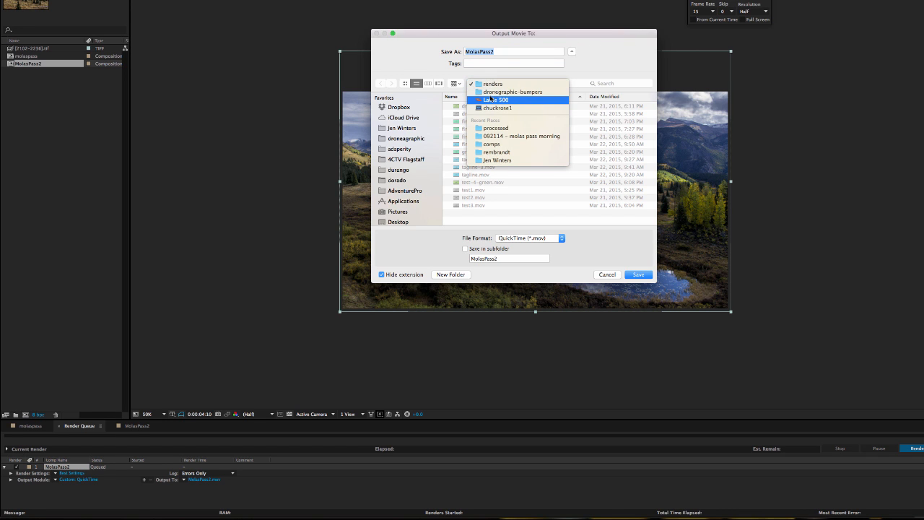
{"action": "left_click", "coordinate": [490, 99]}
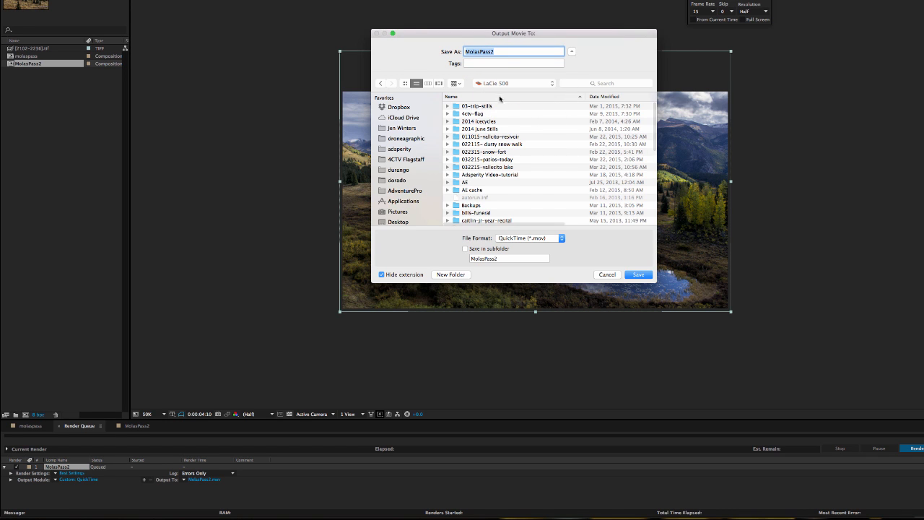
{"action": "left_click", "coordinate": [605, 96]}
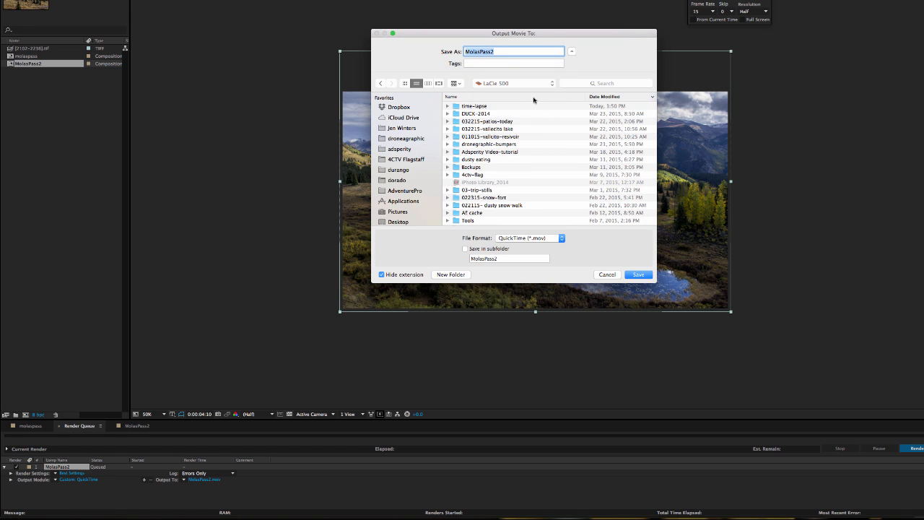
{"action": "double_click", "coordinate": [482, 106]}
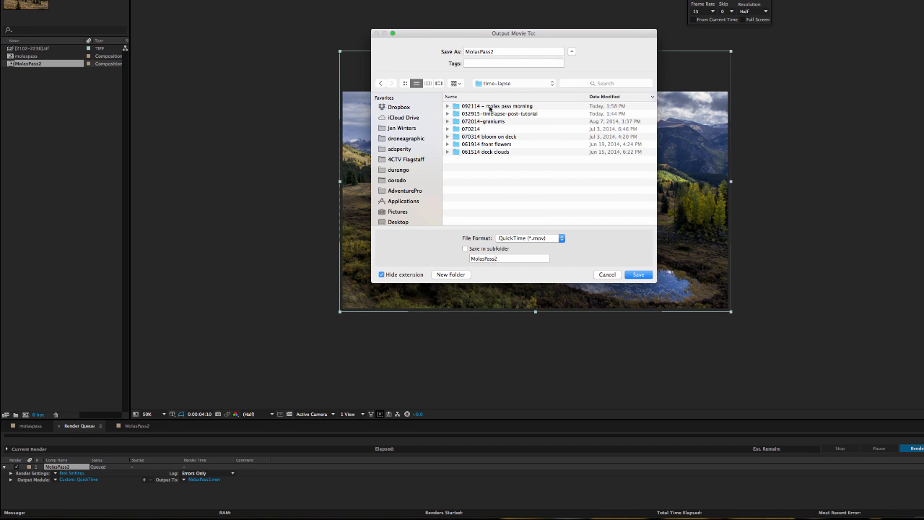
{"action": "double_click", "coordinate": [497, 109]}
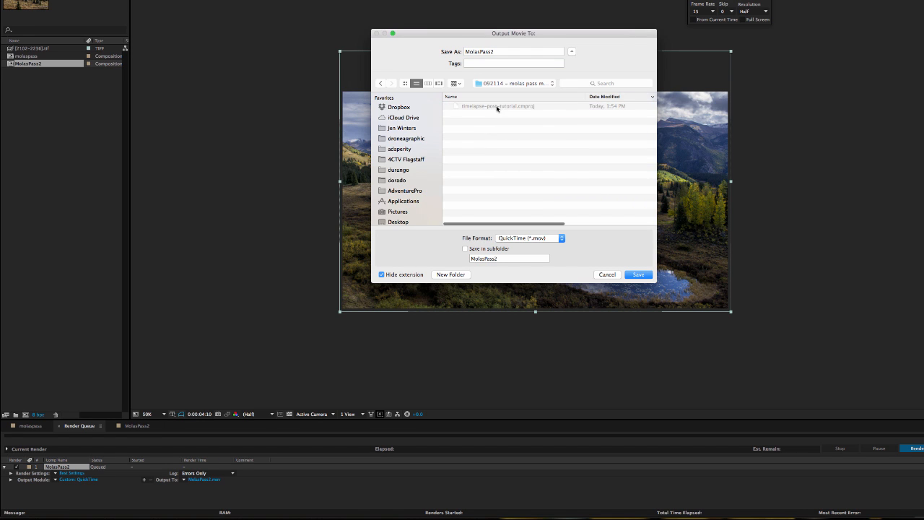
Step: Name the output movie timelapse-post-tutorial and choose the renders folder inside 092114 - molas pass morning as its location
{"action": "left_click", "coordinate": [498, 85]}
{"action": "left_click", "coordinate": [498, 92]}
{"action": "double_click", "coordinate": [495, 115]}
{"action": "left_click", "coordinate": [487, 106]}
{"action": "double_click", "coordinate": [486, 114]}
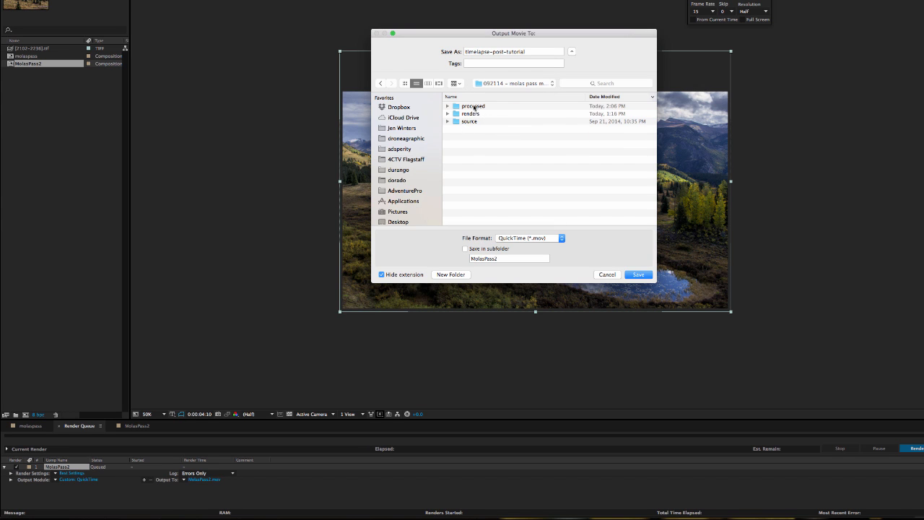
{"action": "double_click", "coordinate": [471, 114]}
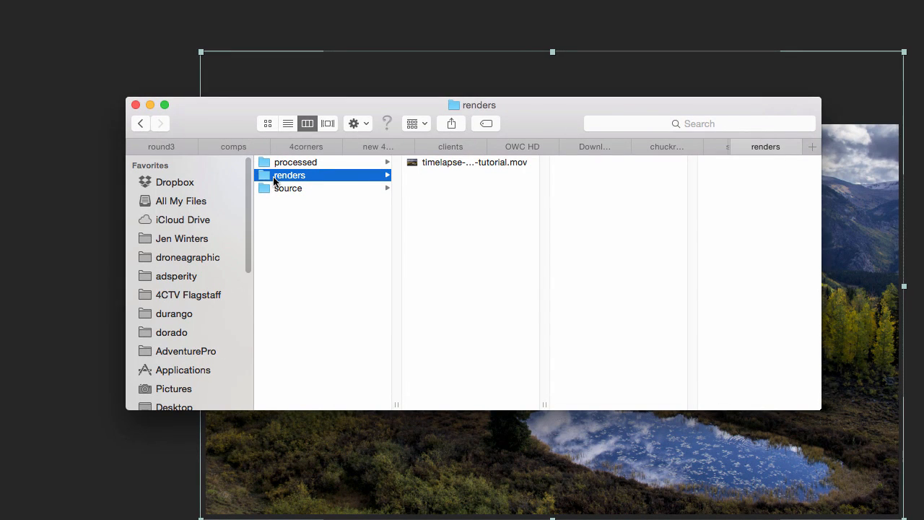
Step: Switch to Finder and open timelapse-post-tutorial.mov from the renders folder in QuickTime Player
{"action": "left_click", "coordinate": [455, 163]}
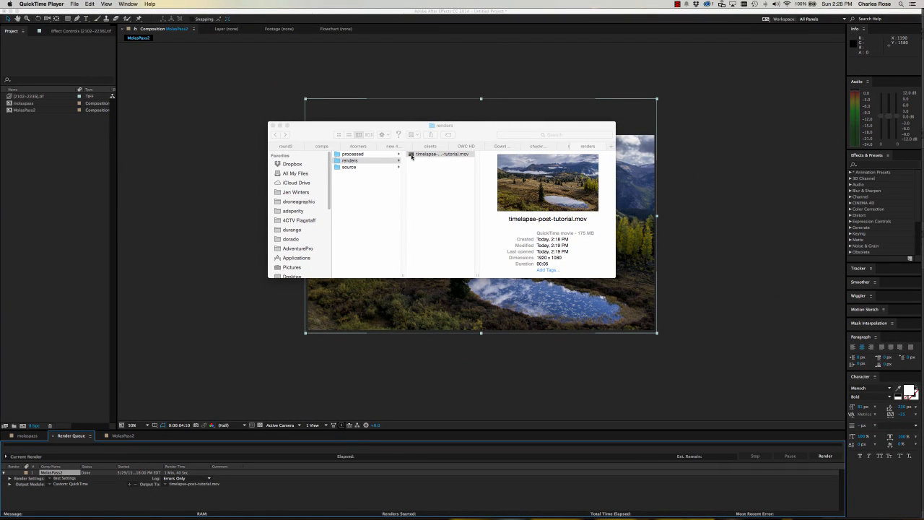
{"action": "double_click", "coordinate": [412, 155]}
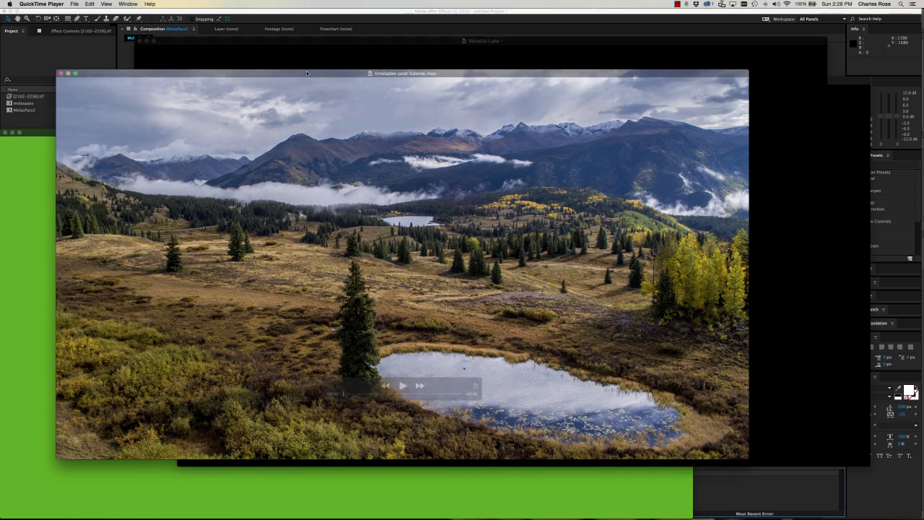
{"action": "left_click_drag", "start_coordinate": [339, 72], "coordinate": [379, 55]}
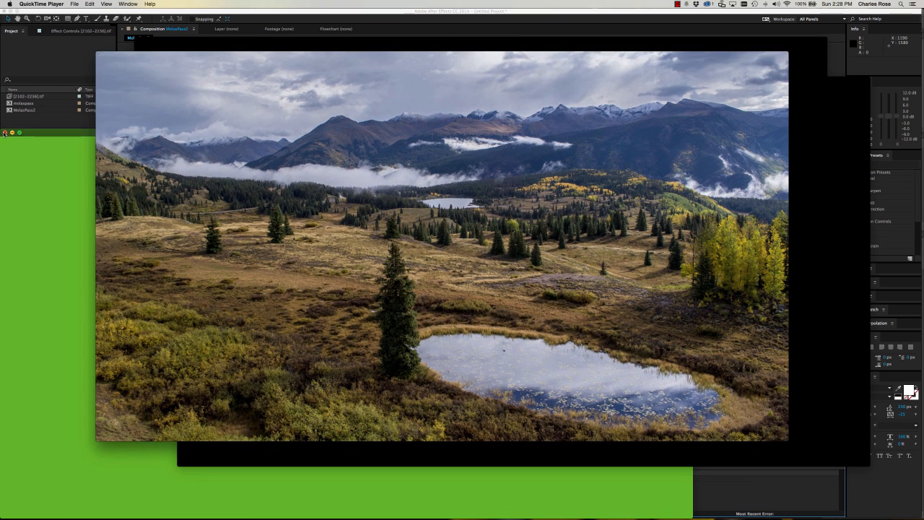
Step: Close the green video window behind the rendered movie and set timelapse-post-tutorial.mov to loop
{"action": "left_click", "coordinate": [4, 132]}
{"action": "mouse_move", "coordinate": [180, 57]}
{"action": "left_mouse_down"}
{"action": "mouse_move", "coordinate": [203, 61]}
{"action": "mouse_move", "coordinate": [195, 59]}
{"action": "left_mouse_up"}
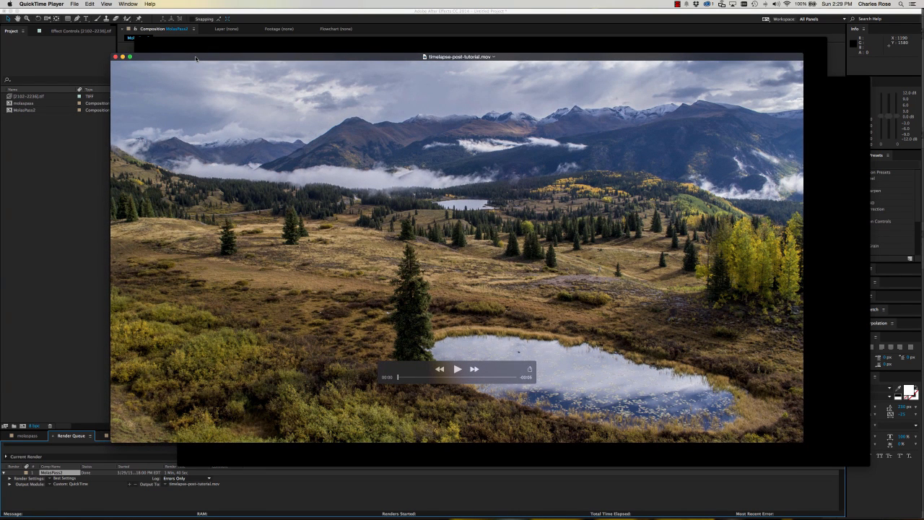
{"action": "left_click", "coordinate": [106, 4]}
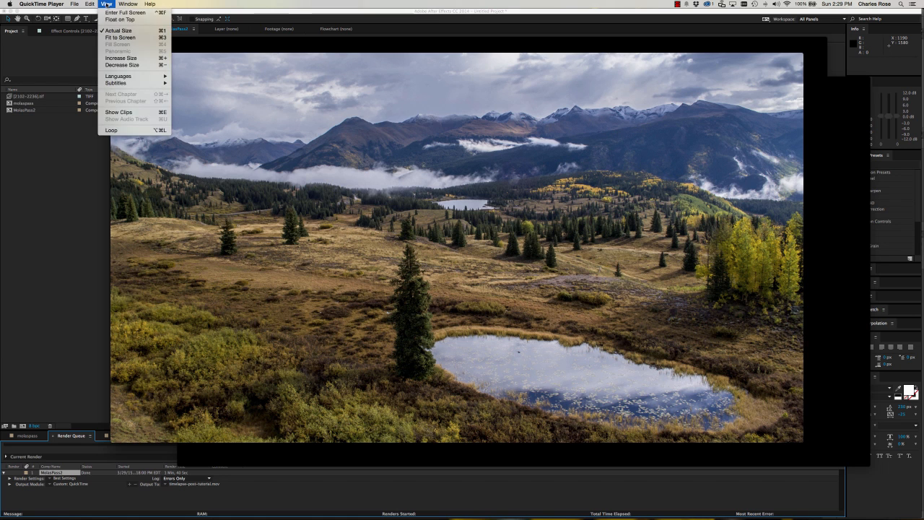
{"action": "left_click", "coordinate": [110, 131]}
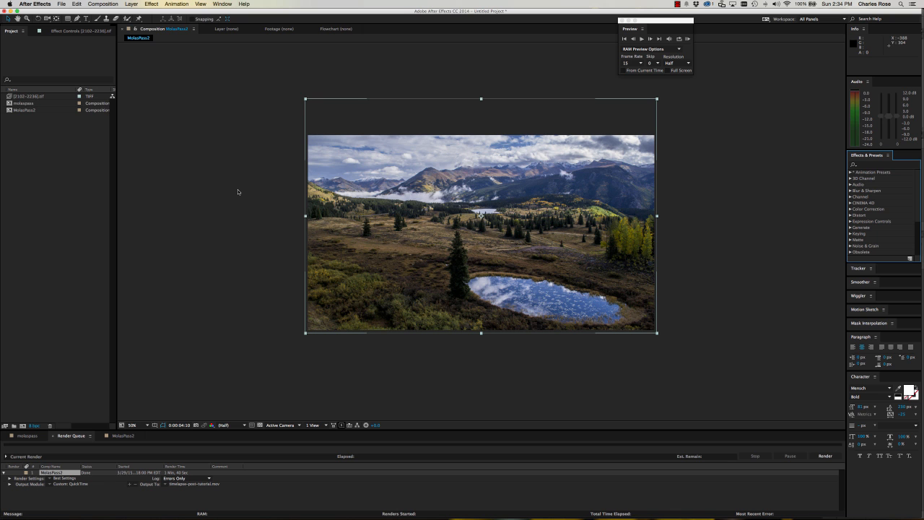
Step: Return to After Effects, search the effects for "vc" and apply VC Color Vibrance to the [2102-2236].tif layer in MolasPass2
{"action": "left_click", "coordinate": [873, 166]}
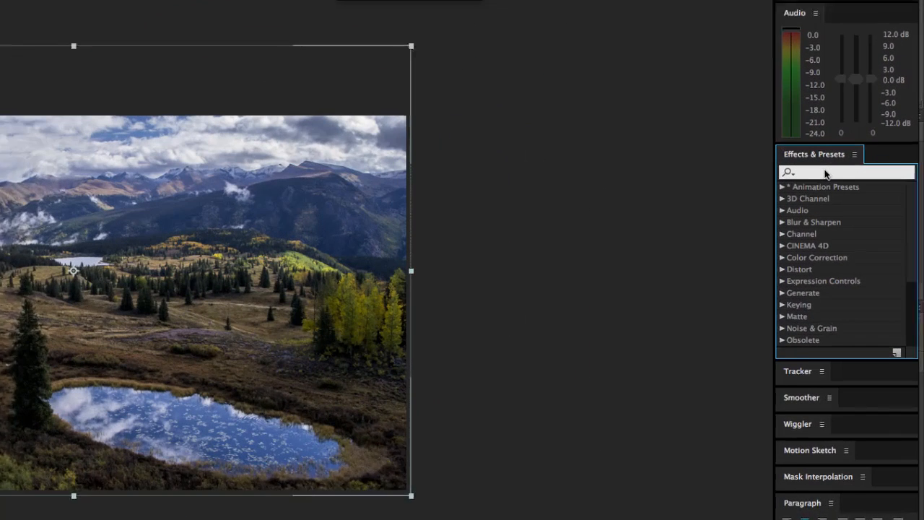
{"action": "type", "text": "vc"}
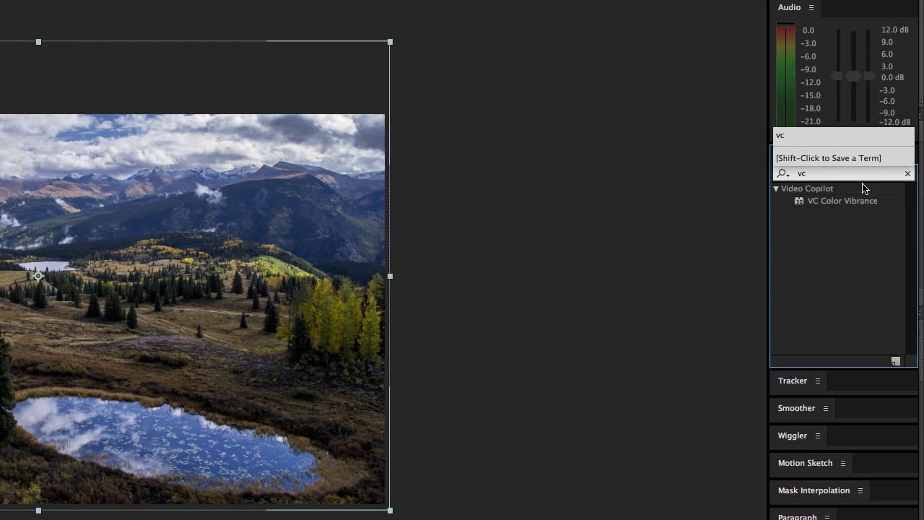
{"action": "left_click", "coordinate": [807, 202]}
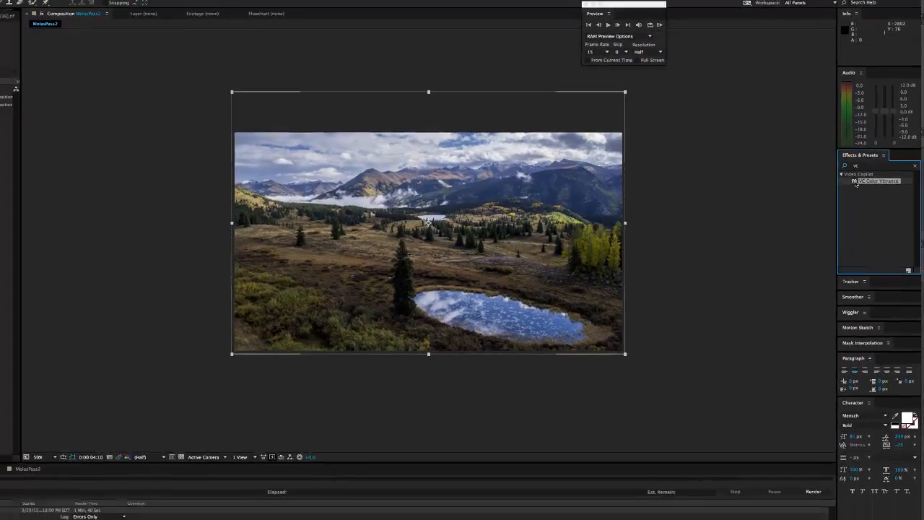
{"action": "left_click_drag", "start_coordinate": [857, 182], "coordinate": [455, 209]}
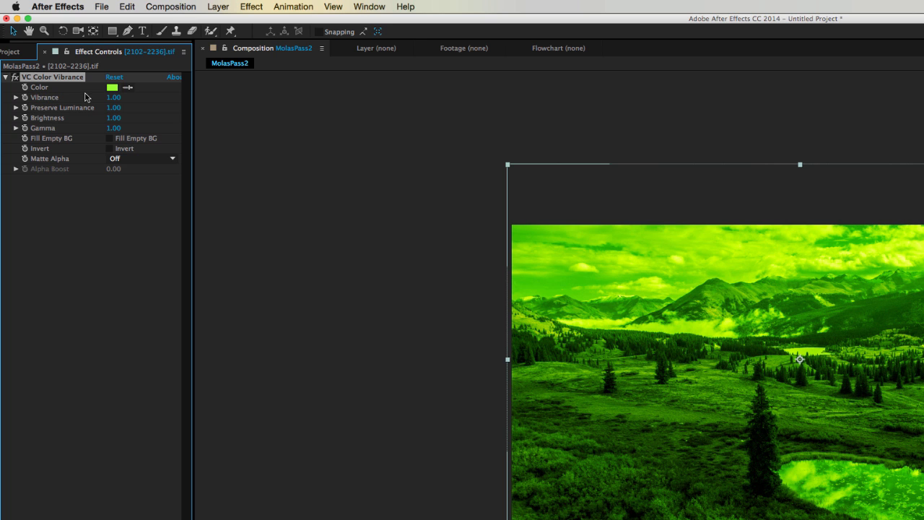
Step: Try different hues for the VC Color Vibrance color and settle on the pale blue-gray A0B4B8
{"action": "left_click", "coordinate": [114, 88]}
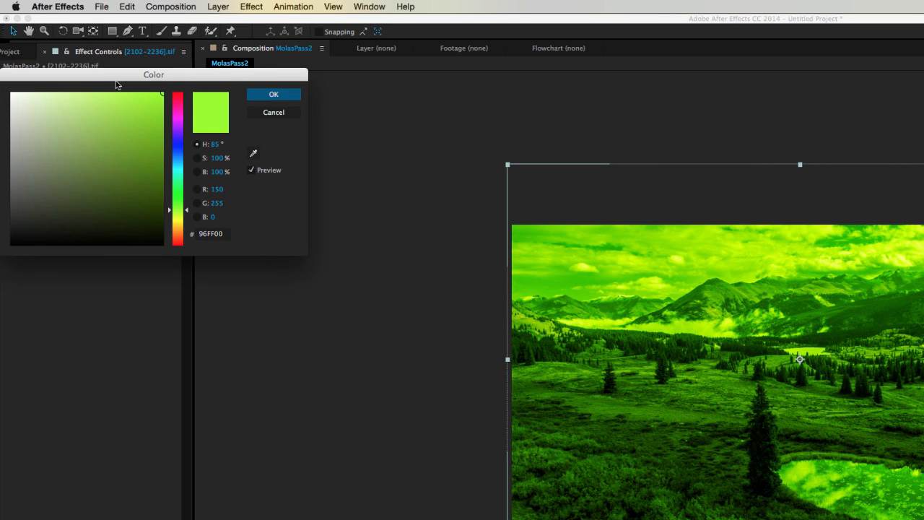
{"action": "mouse_move", "coordinate": [117, 76]}
{"action": "left_mouse_down"}
{"action": "mouse_move", "coordinate": [136, 237]}
{"action": "mouse_move", "coordinate": [121, 267]}
{"action": "mouse_move", "coordinate": [93, 273]}
{"action": "mouse_move", "coordinate": [101, 298]}
{"action": "mouse_move", "coordinate": [80, 289]}
{"action": "left_mouse_up"}
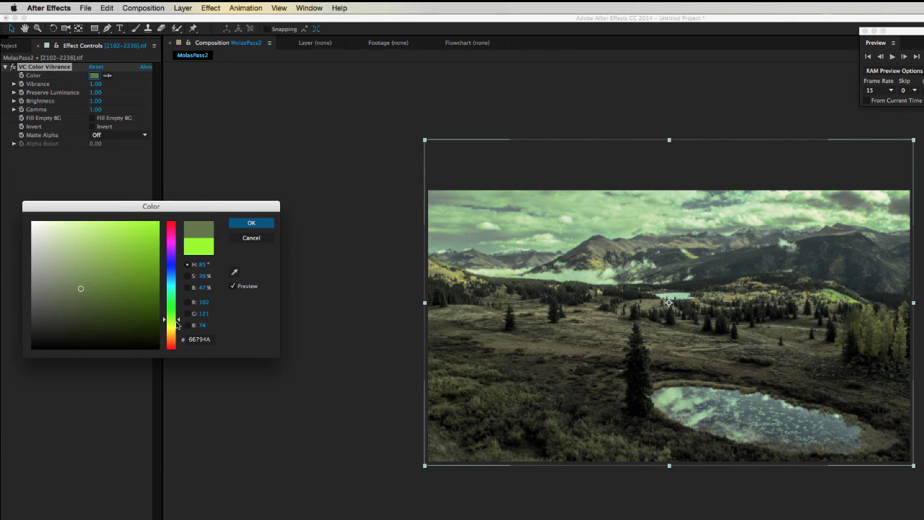
{"action": "left_click_drag", "start_coordinate": [167, 322], "coordinate": [165, 273]}
{"action": "left_click_drag", "start_coordinate": [165, 268], "coordinate": [166, 288]}
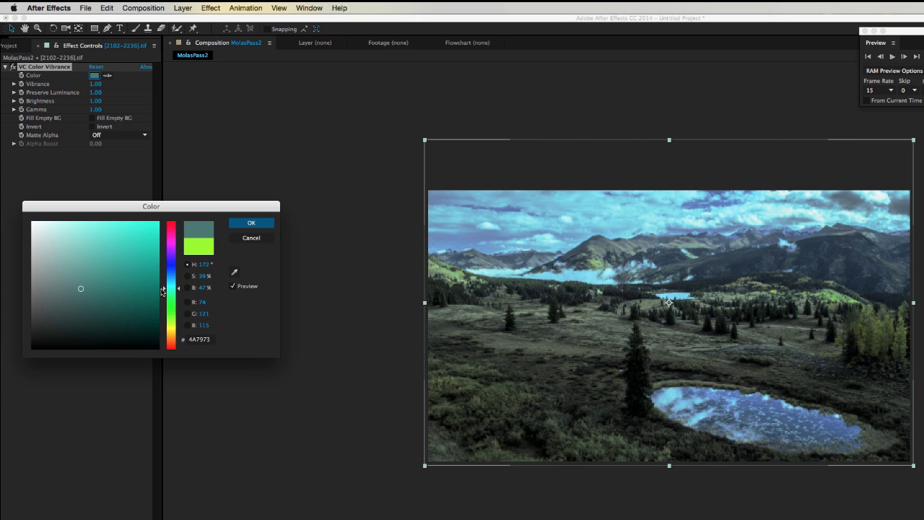
{"action": "mouse_move", "coordinate": [163, 291]}
{"action": "left_mouse_down"}
{"action": "mouse_move", "coordinate": [166, 302]}
{"action": "mouse_move", "coordinate": [164, 273]}
{"action": "mouse_move", "coordinate": [164, 289]}
{"action": "left_mouse_up"}
{"action": "mouse_move", "coordinate": [82, 287]}
{"action": "left_mouse_down"}
{"action": "mouse_move", "coordinate": [108, 246]}
{"action": "mouse_move", "coordinate": [140, 263]}
{"action": "mouse_move", "coordinate": [81, 262]}
{"action": "mouse_move", "coordinate": [64, 284]}
{"action": "mouse_move", "coordinate": [79, 266]}
{"action": "mouse_move", "coordinate": [90, 307]}
{"action": "mouse_move", "coordinate": [107, 325]}
{"action": "mouse_move", "coordinate": [81, 255]}
{"action": "left_mouse_up"}
{"action": "mouse_move", "coordinate": [163, 292]}
{"action": "left_mouse_down"}
{"action": "mouse_move", "coordinate": [165, 345]}
{"action": "mouse_move", "coordinate": [164, 291]}
{"action": "left_mouse_up"}
{"action": "mouse_move", "coordinate": [83, 255]}
{"action": "left_mouse_down"}
{"action": "mouse_move", "coordinate": [59, 231]}
{"action": "mouse_move", "coordinate": [58, 201]}
{"action": "mouse_move", "coordinate": [51, 230]}
{"action": "left_mouse_up"}
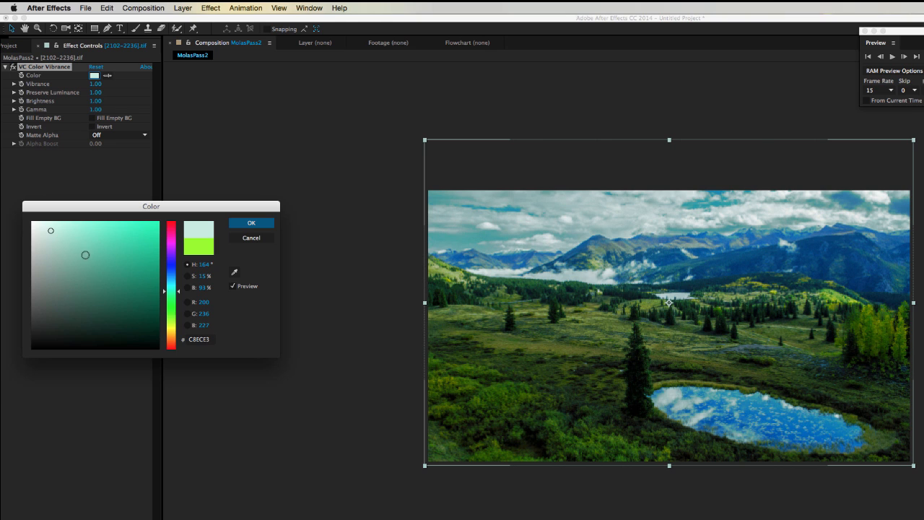
{"action": "mouse_move", "coordinate": [163, 289]}
{"action": "left_mouse_down"}
{"action": "mouse_move", "coordinate": [163, 269]}
{"action": "mouse_move", "coordinate": [163, 283]}
{"action": "left_mouse_up"}
{"action": "mouse_move", "coordinate": [89, 239]}
{"action": "left_mouse_down"}
{"action": "mouse_move", "coordinate": [101, 233]}
{"action": "mouse_move", "coordinate": [57, 280]}
{"action": "mouse_move", "coordinate": [52, 268]}
{"action": "mouse_move", "coordinate": [89, 252]}
{"action": "mouse_move", "coordinate": [48, 256]}
{"action": "left_mouse_up"}
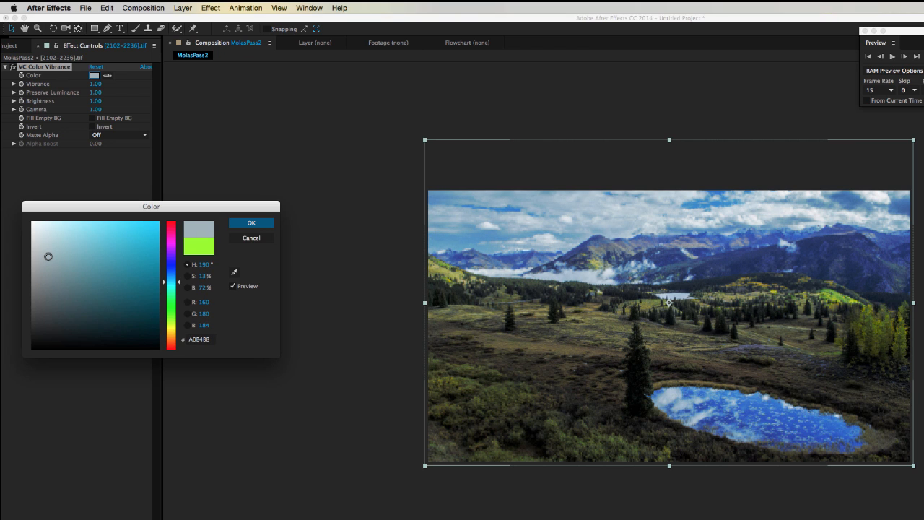
{"action": "left_click", "coordinate": [256, 223]}
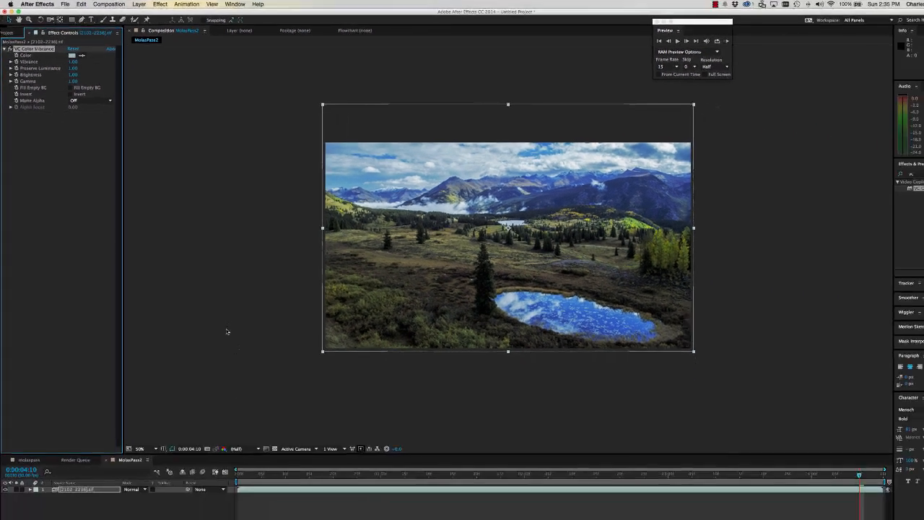
{"action": "scroll", "coordinate": [296, 445], "scroll_direction": "down", "scroll_amount": 2}
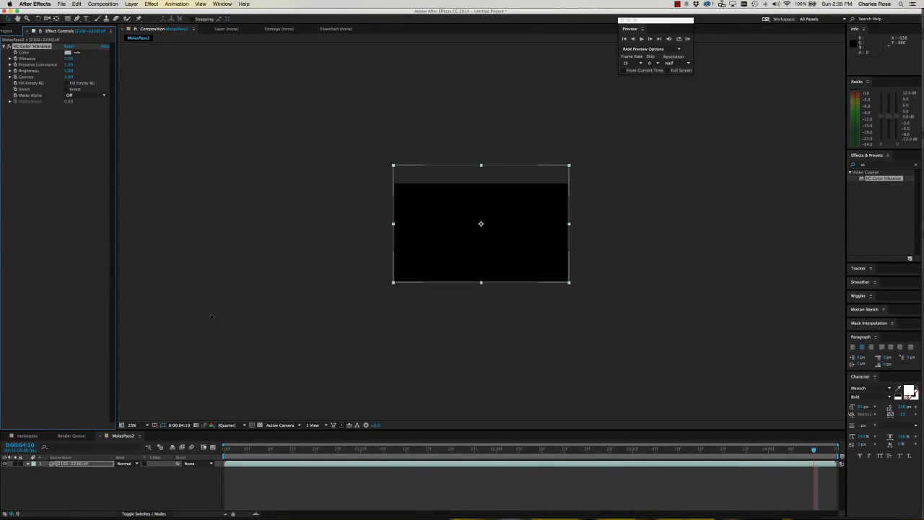
{"action": "key", "text": "comma"}
{"action": "key", "text": "period"}
{"action": "key", "text": "period"}
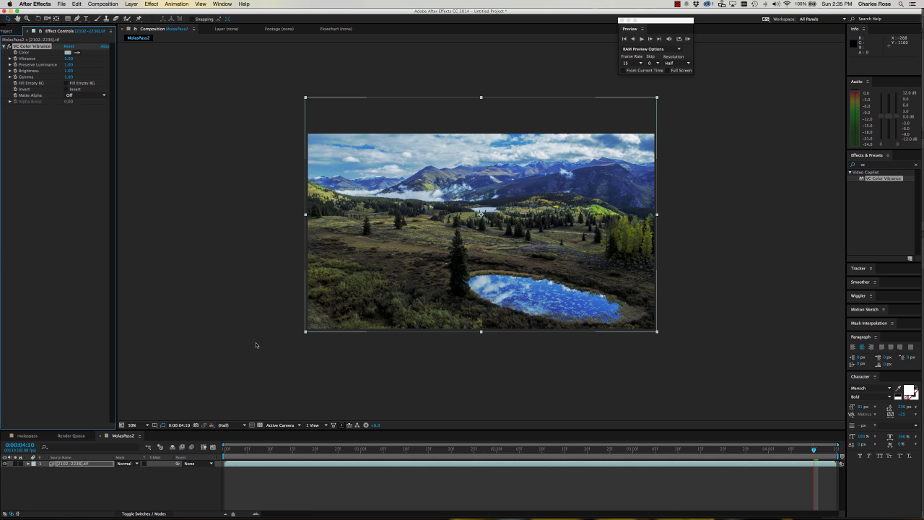
Step: Add the color-graded MolasPass2 to the Render Queue as a second item and set its QuickTime video codec to H.264
{"action": "left_click", "coordinate": [103, 4]}
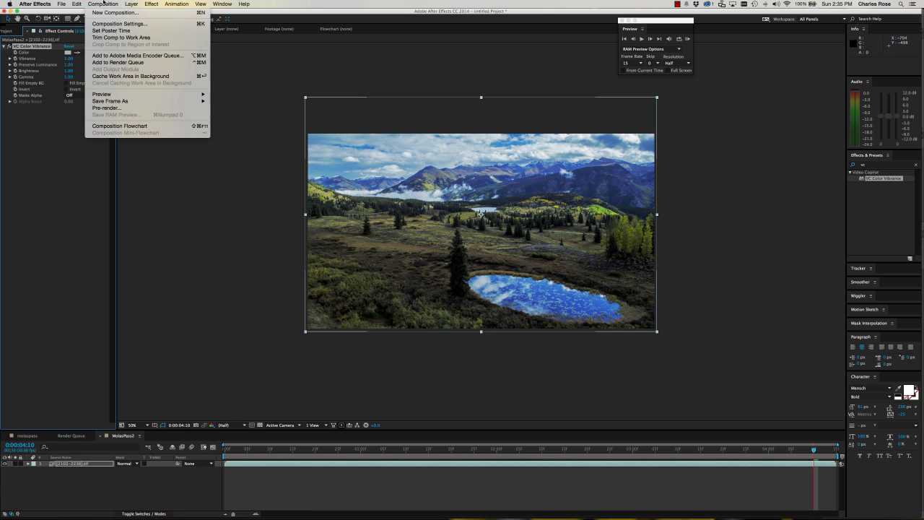
{"action": "left_click", "coordinate": [123, 63]}
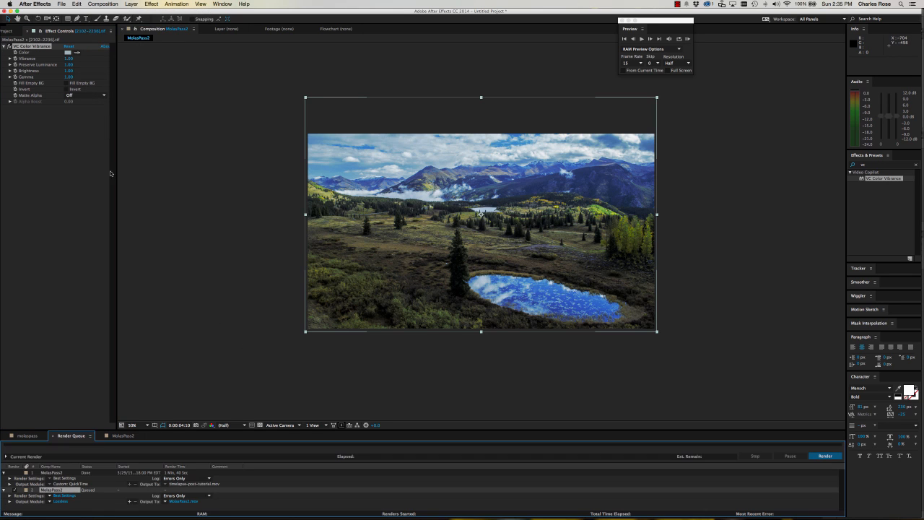
{"action": "left_click", "coordinate": [60, 501]}
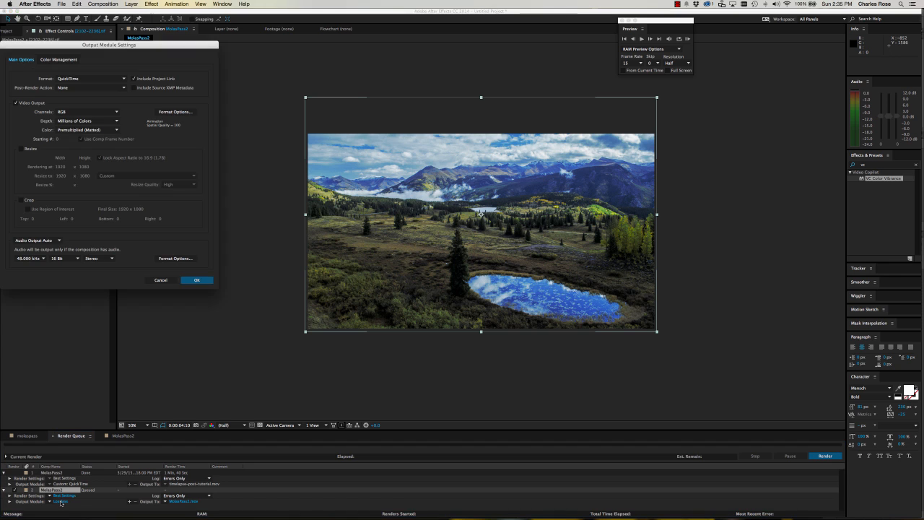
{"action": "left_click", "coordinate": [165, 113]}
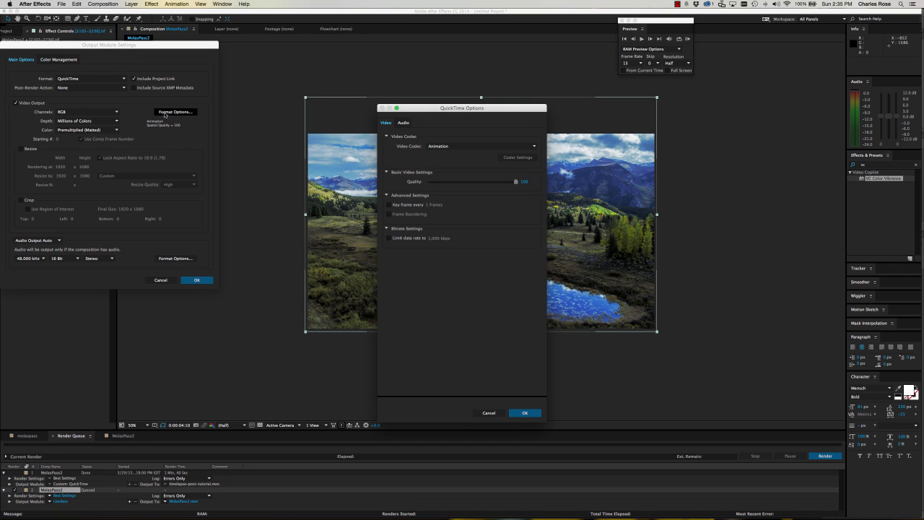
{"action": "left_click", "coordinate": [443, 147]}
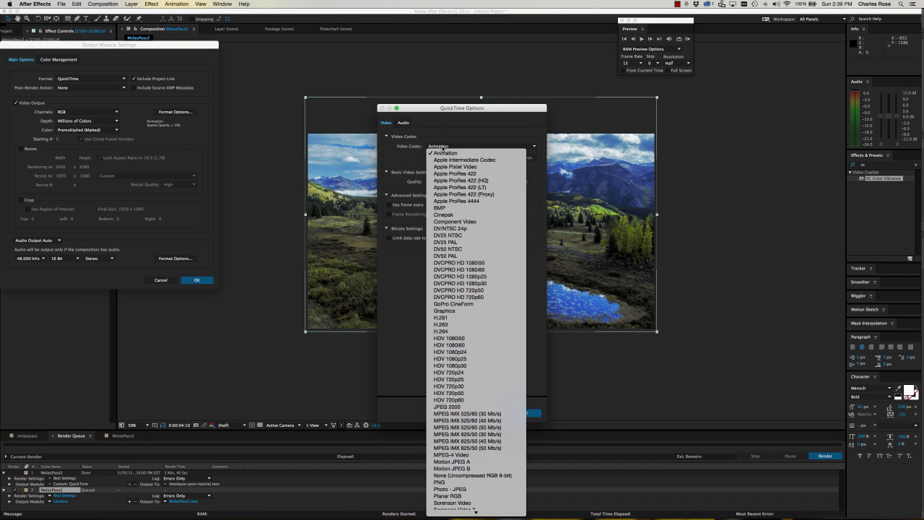
{"action": "left_click", "coordinate": [472, 333]}
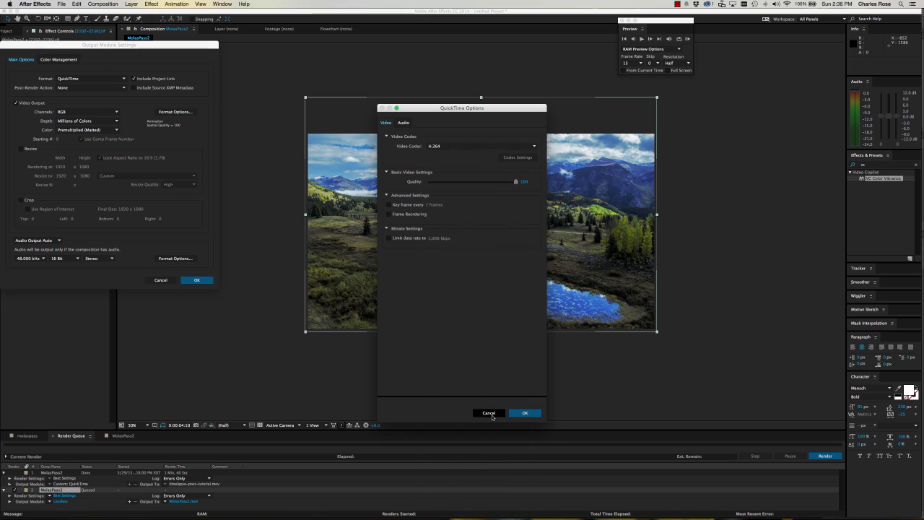
{"action": "left_click", "coordinate": [525, 413]}
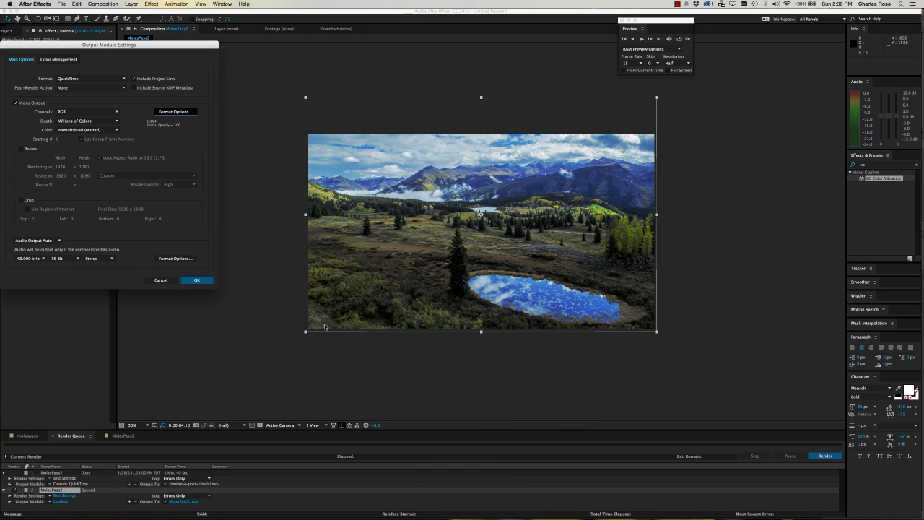
Step: Turn off audio output for the second MolasPass2 render item and confirm its output module settings
{"action": "left_click", "coordinate": [42, 241]}
{"action": "left_click", "coordinate": [44, 263]}
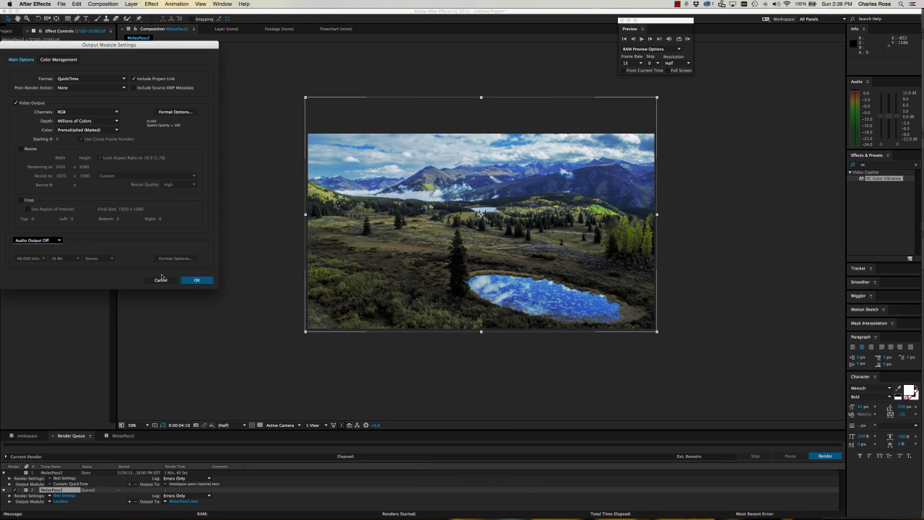
{"action": "left_click", "coordinate": [196, 280]}
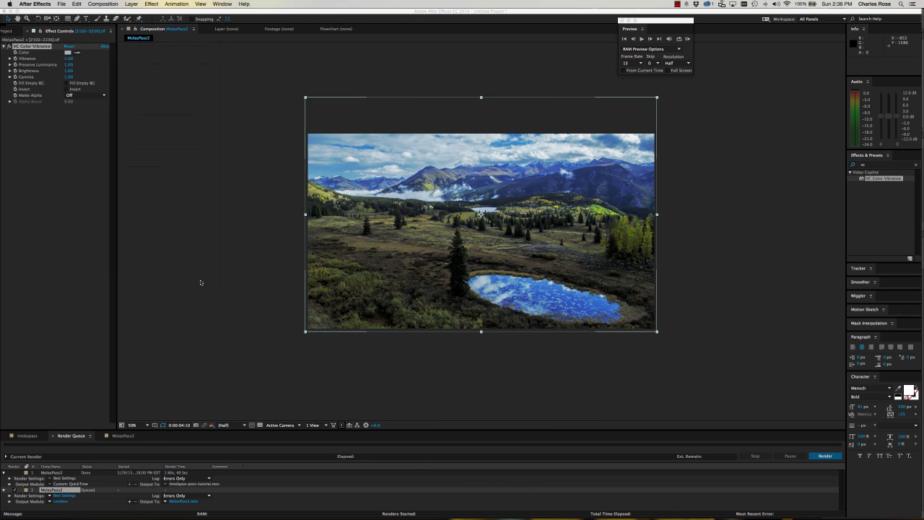
Step: Set the second MolasPass2 item to output as MolasPass2 in the renders folder and render it
{"action": "left_click", "coordinate": [183, 502]}
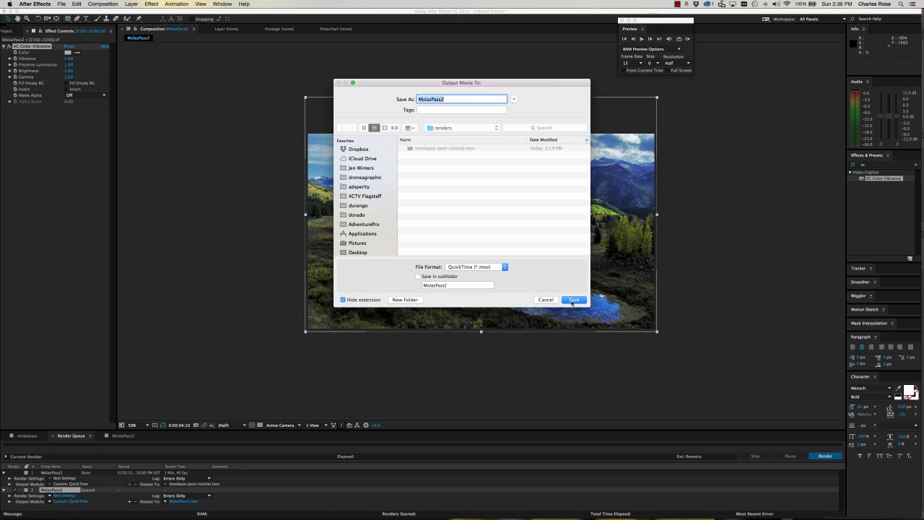
{"action": "left_click", "coordinate": [462, 130]}
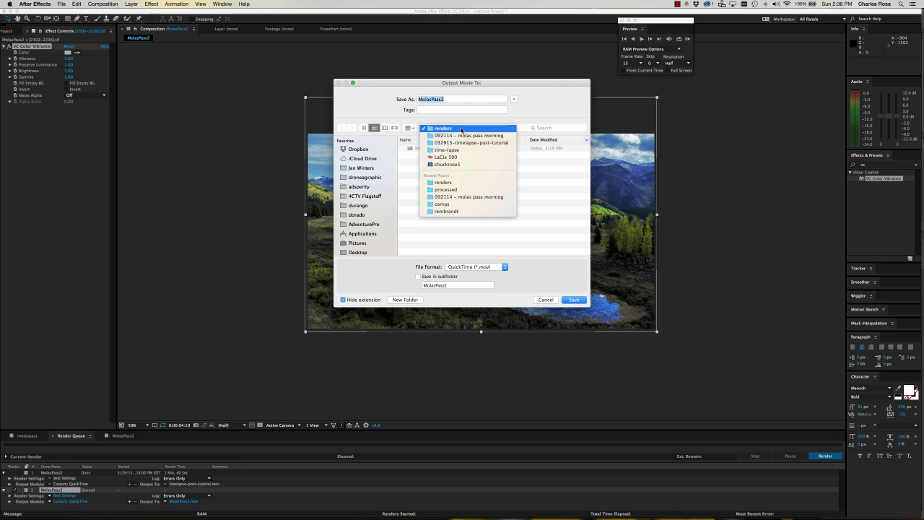
{"action": "left_click", "coordinate": [462, 130]}
{"action": "left_click", "coordinate": [460, 128]}
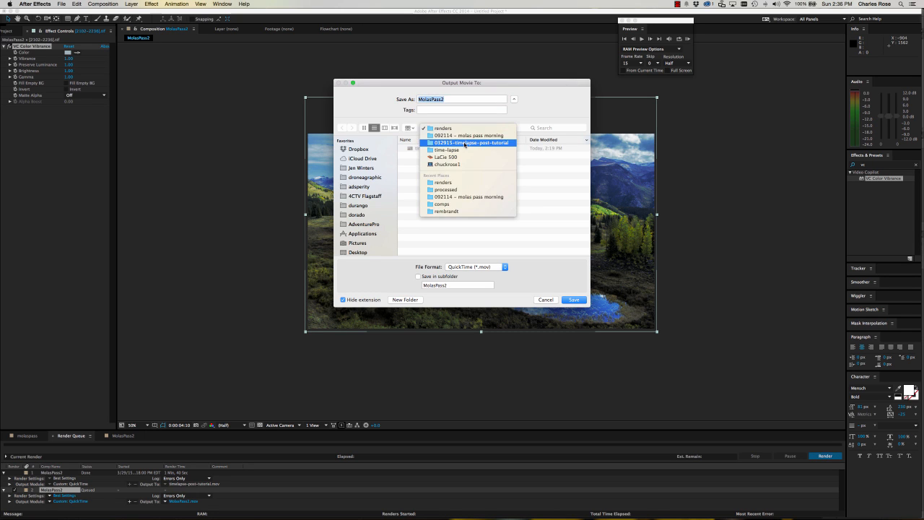
{"action": "left_click", "coordinate": [464, 141]}
{"action": "double_click", "coordinate": [419, 155]}
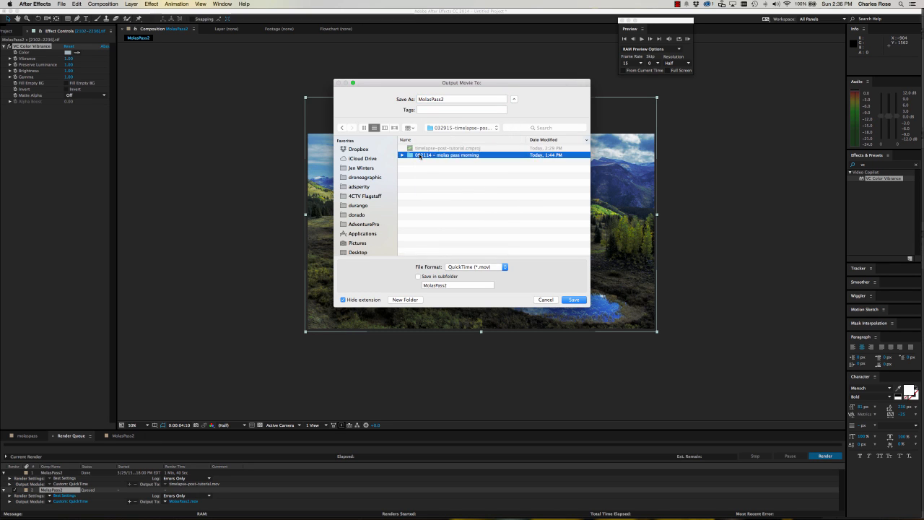
{"action": "double_click", "coordinate": [421, 149]}
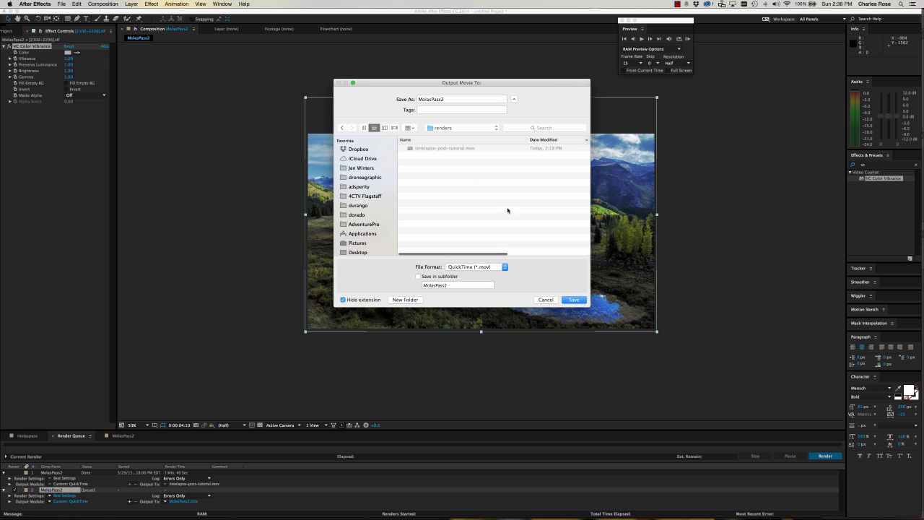
{"action": "left_click", "coordinate": [574, 299]}
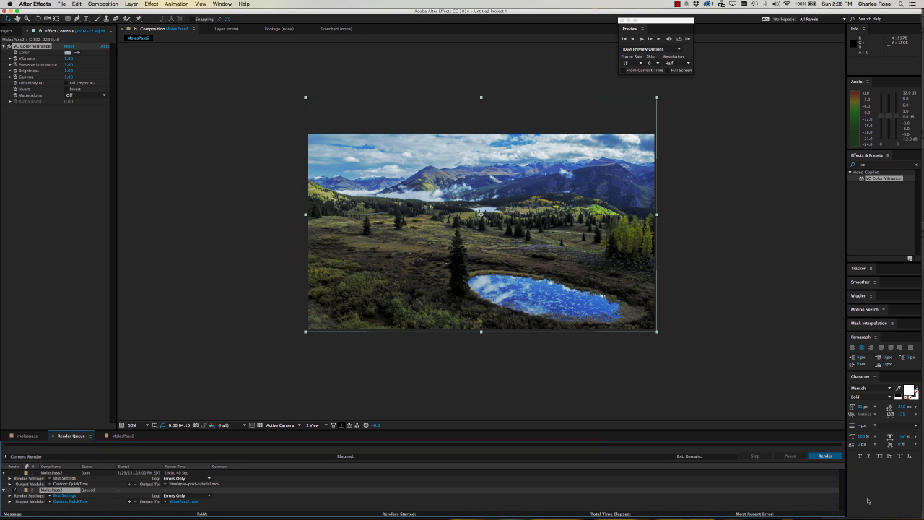
{"action": "left_click", "coordinate": [835, 459]}
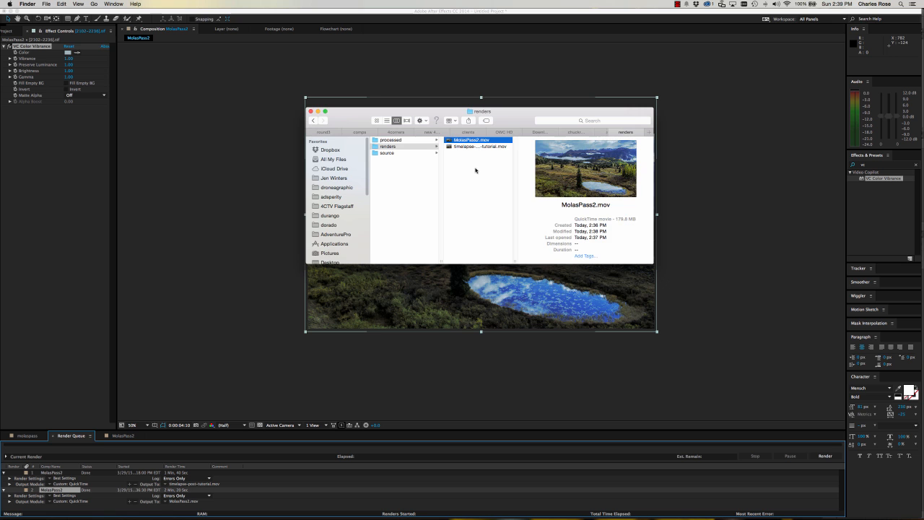
Step: Switch to the renders folder in Finder and compare the previews of MolasPass2.mov and timelapse-post-tutorial.mov
{"action": "left_click", "coordinate": [475, 170]}
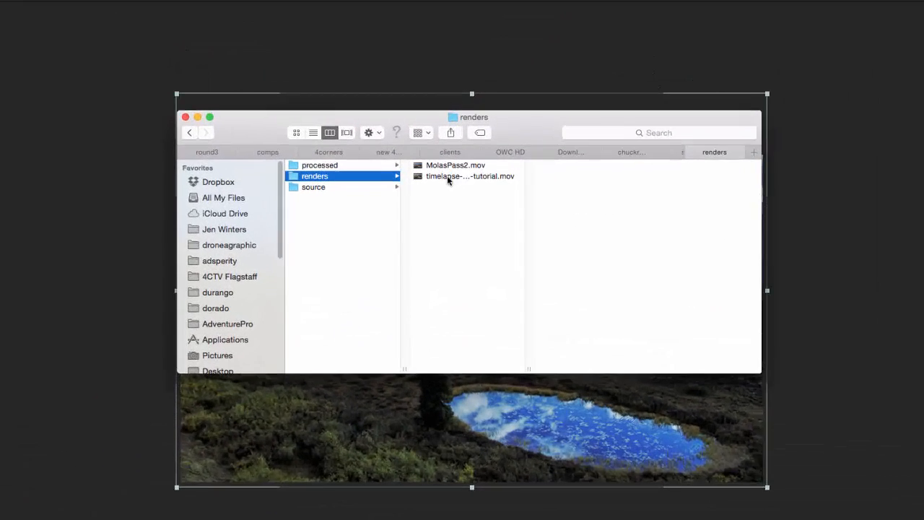
{"action": "left_click", "coordinate": [465, 147]}
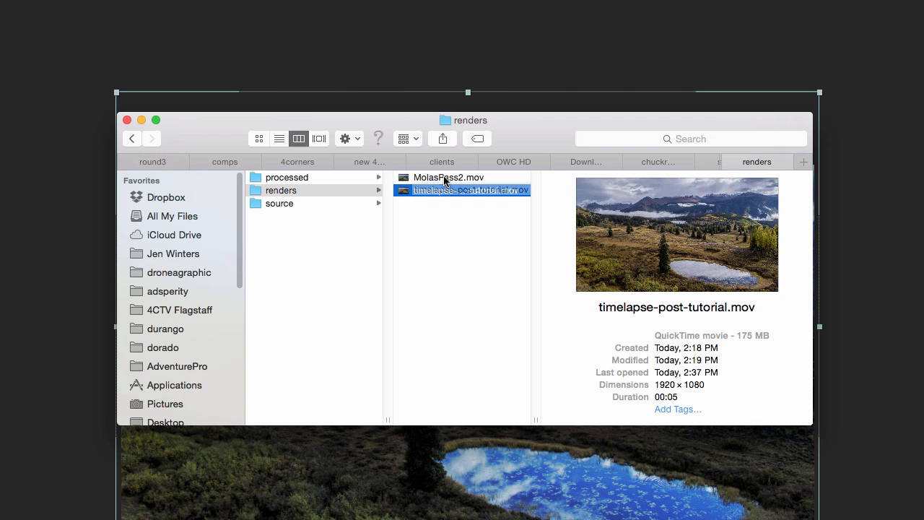
{"action": "left_click", "coordinate": [445, 178]}
{"action": "left_click", "coordinate": [445, 190]}
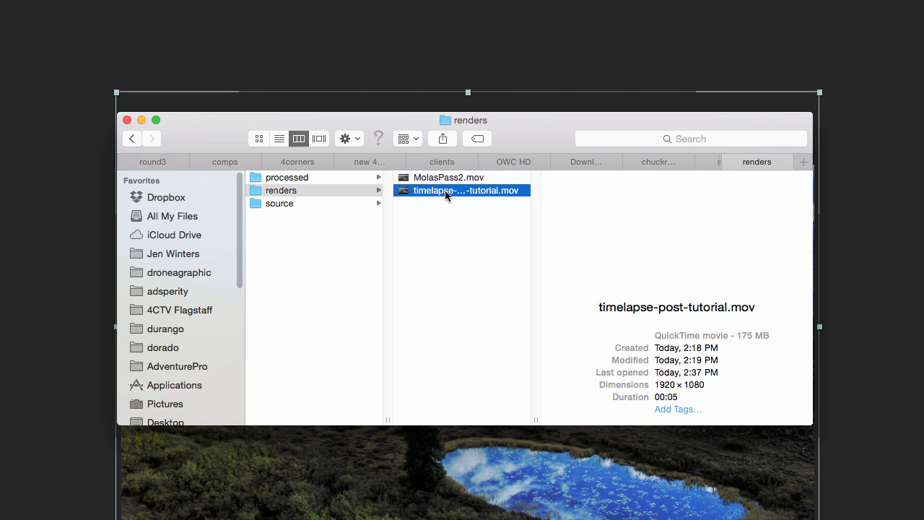
{"action": "left_click", "coordinate": [447, 181]}
{"action": "left_click", "coordinate": [446, 192]}
{"action": "left_click", "coordinate": [444, 181]}
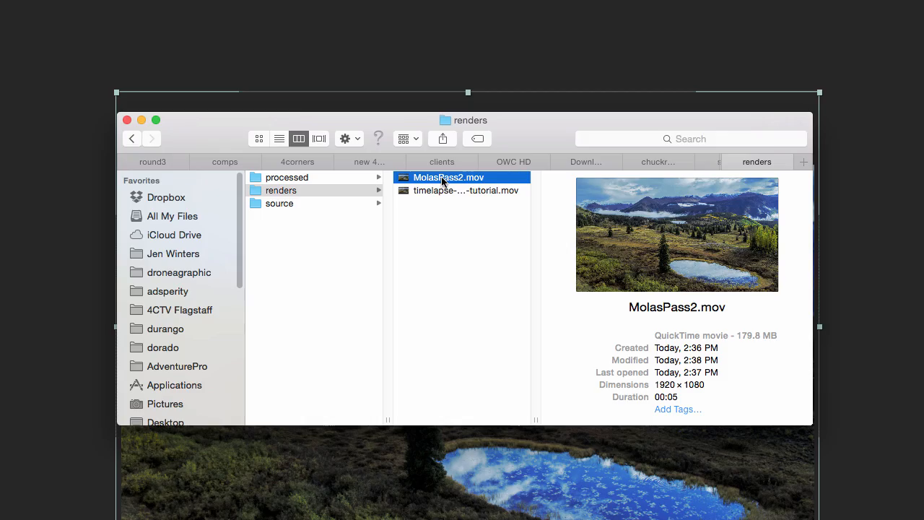
Step: Open MolasPass2.mov in QuickTime Player and watch it play with the other applications hidden
{"action": "double_click", "coordinate": [443, 179]}
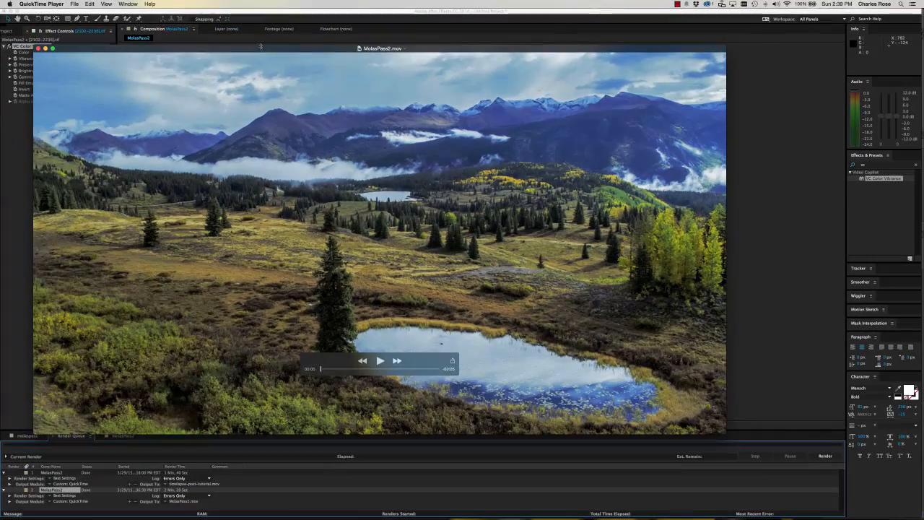
{"action": "left_click_drag", "start_coordinate": [265, 50], "coordinate": [335, 37]}
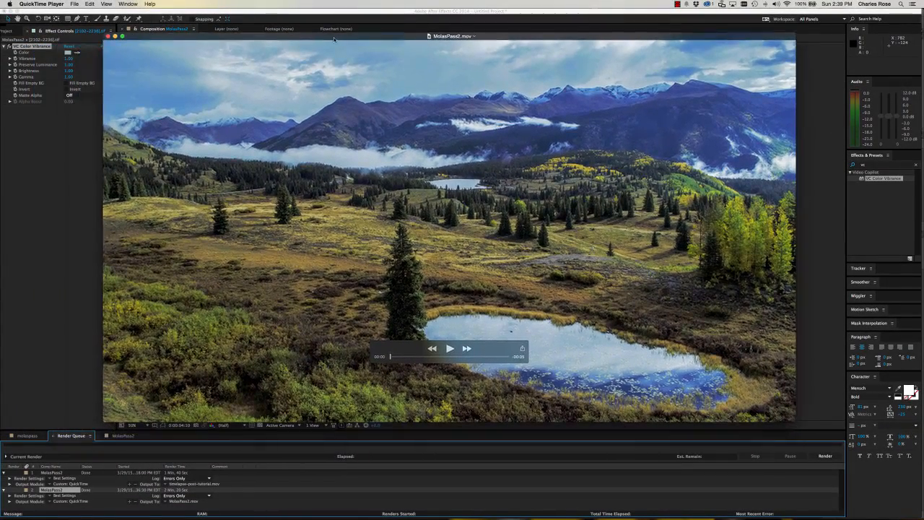
{"action": "left_click", "coordinate": [106, 3]}
{"action": "left_click", "coordinate": [121, 134]}
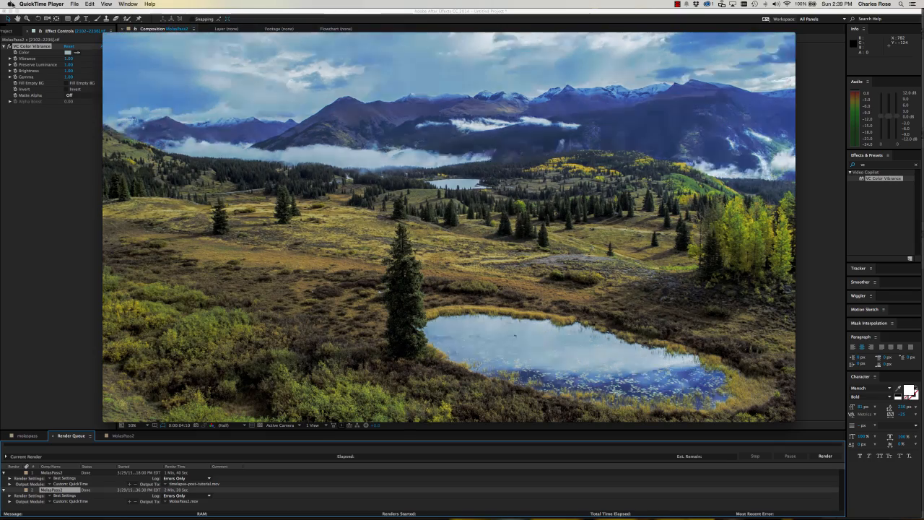
{"action": "left_click", "coordinate": [41, 4]}
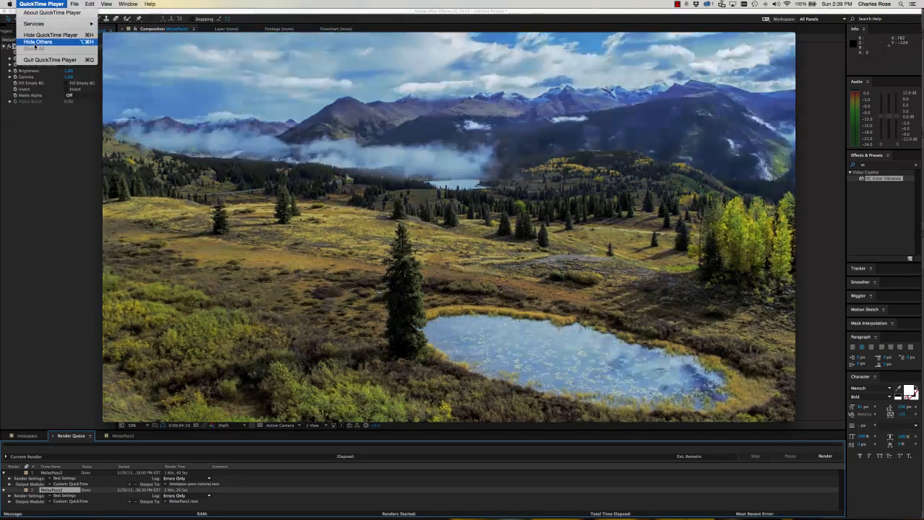
{"action": "left_click", "coordinate": [37, 41]}
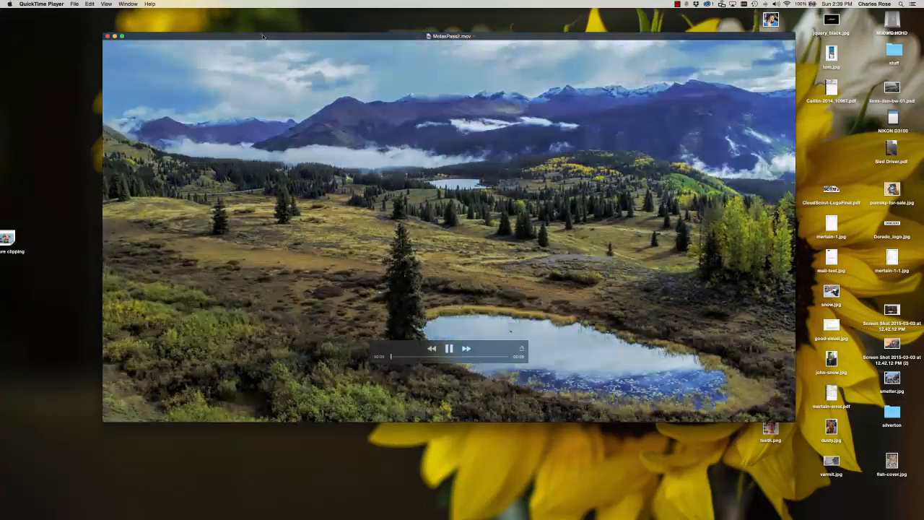
{"action": "left_click_drag", "start_coordinate": [265, 38], "coordinate": [303, 53]}
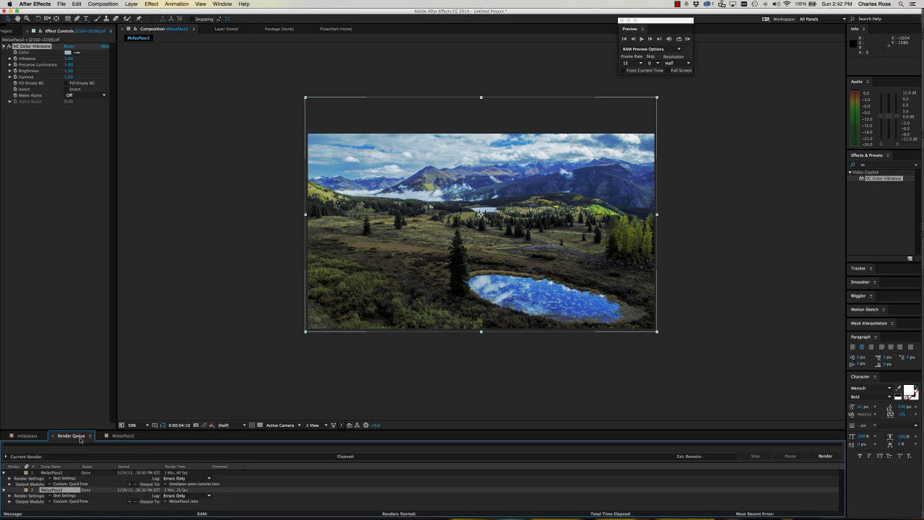
Step: Return to the MolasPass2 composition in After Effects and save the project as molas-pass in the 092114 - molas pass morning folder
{"action": "left_click", "coordinate": [120, 436]}
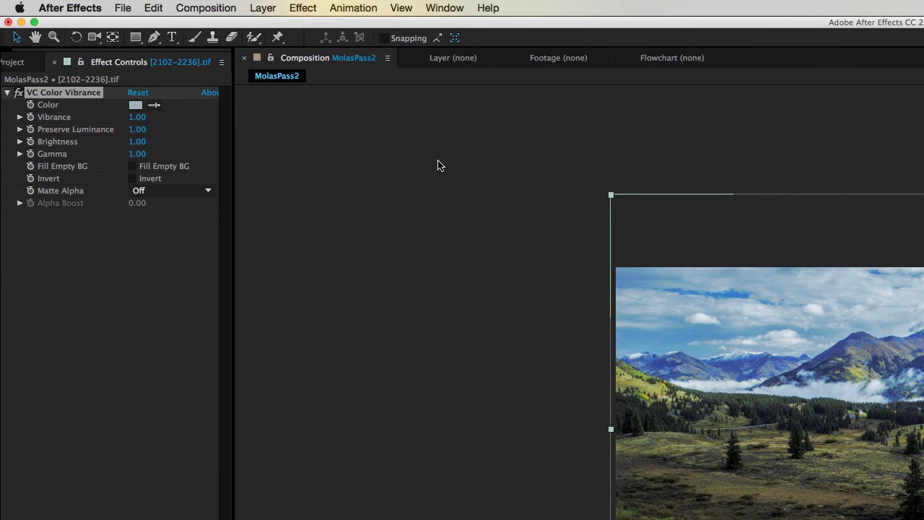
{"action": "left_click", "coordinate": [124, 8]}
{"action": "mouse_move", "coordinate": [150, 131]}
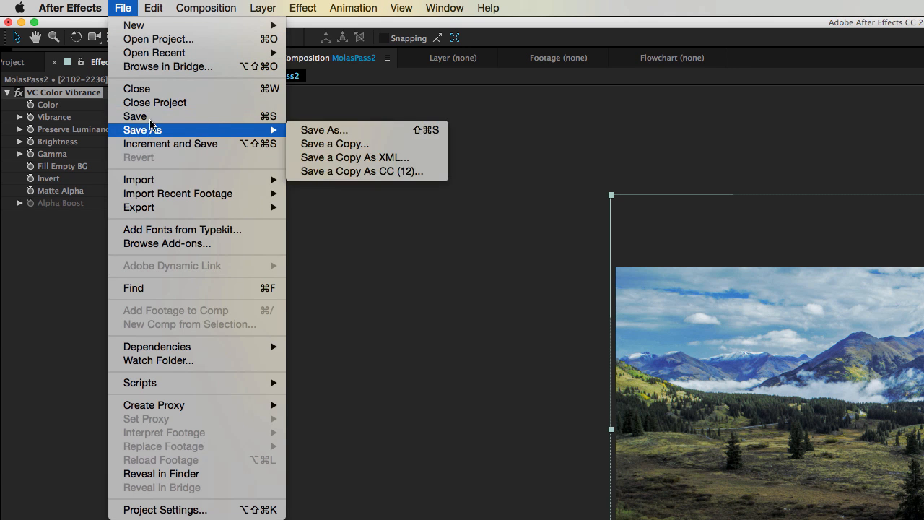
{"action": "left_click", "coordinate": [324, 130]}
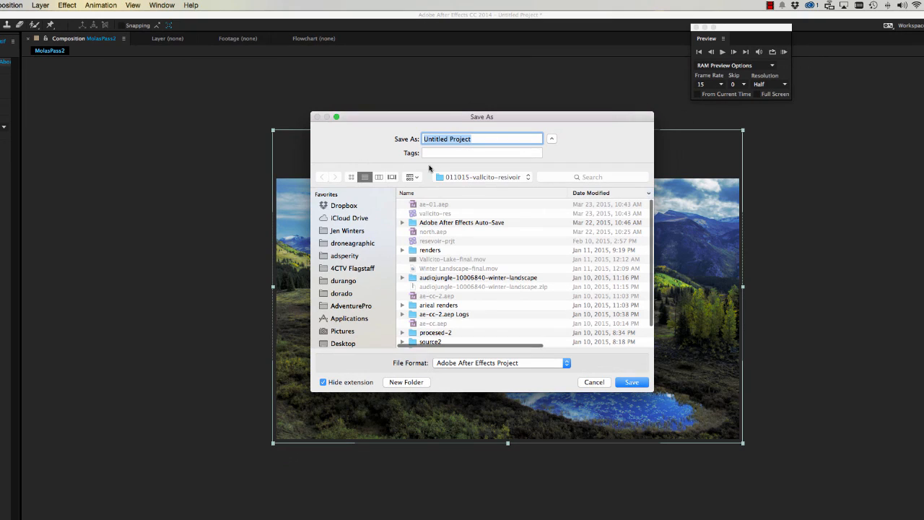
{"action": "left_click", "coordinate": [463, 178]}
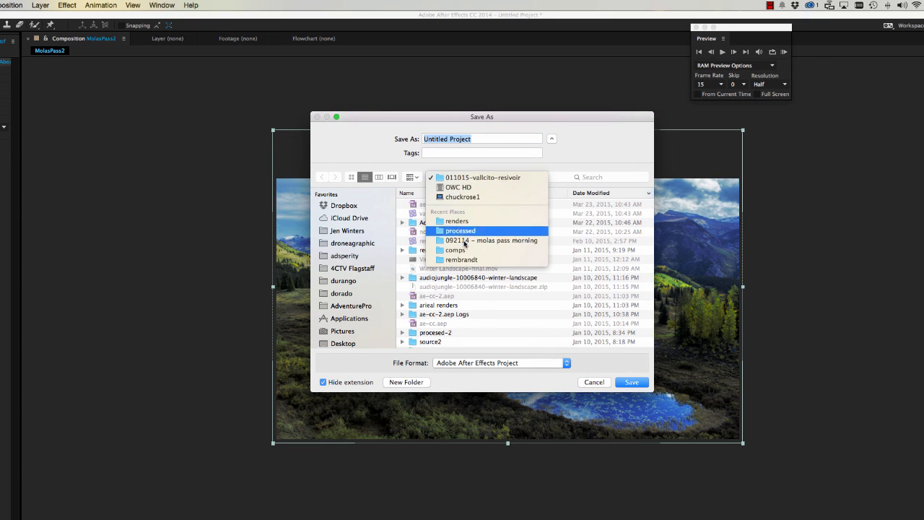
{"action": "left_click", "coordinate": [461, 230]}
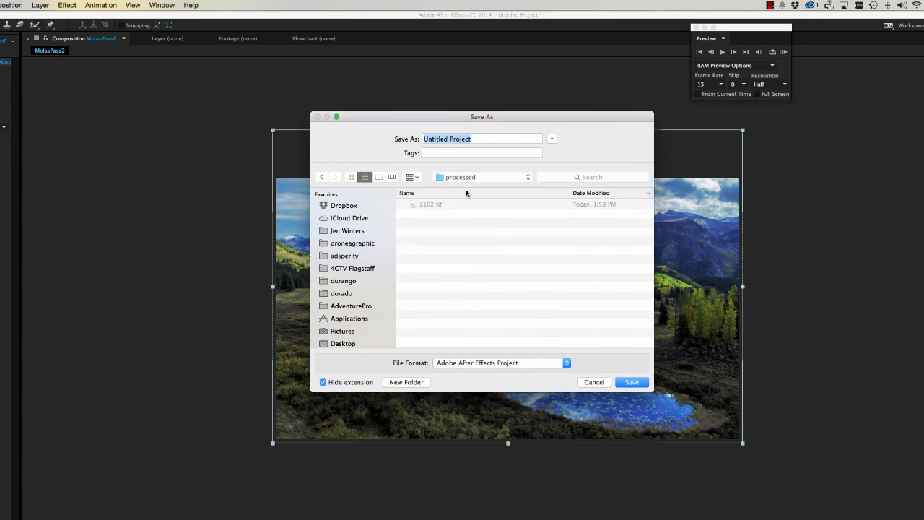
{"action": "left_click", "coordinate": [467, 177]}
{"action": "left_click", "coordinate": [467, 187]}
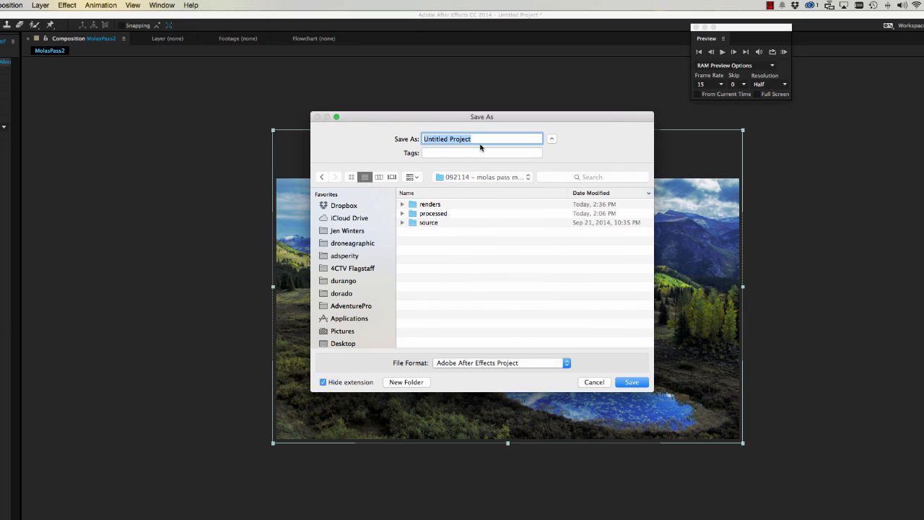
{"action": "type", "text": "molas-pass"}
{"action": "key", "text": "Return"}
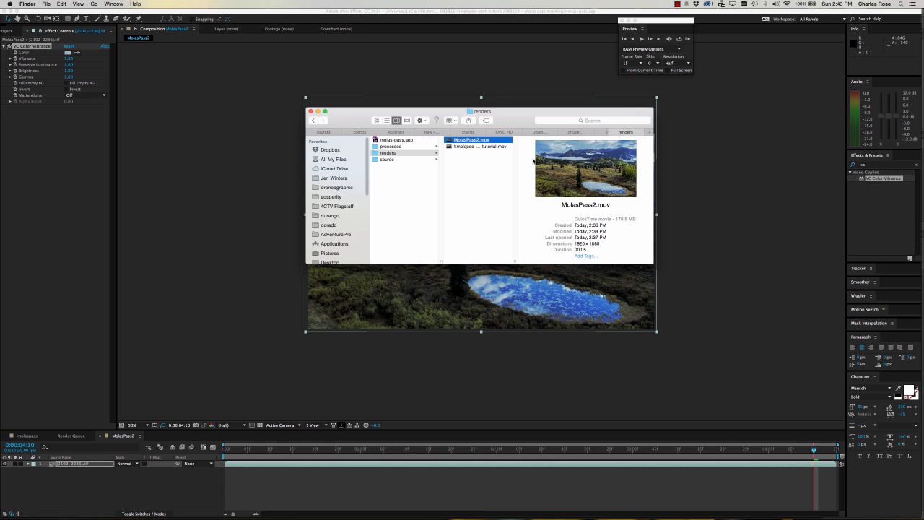
Step: Switch to Final Cut Pro and enlarge its window to fill more of the screen
{"action": "mouse_move", "coordinate": [388, 509]}
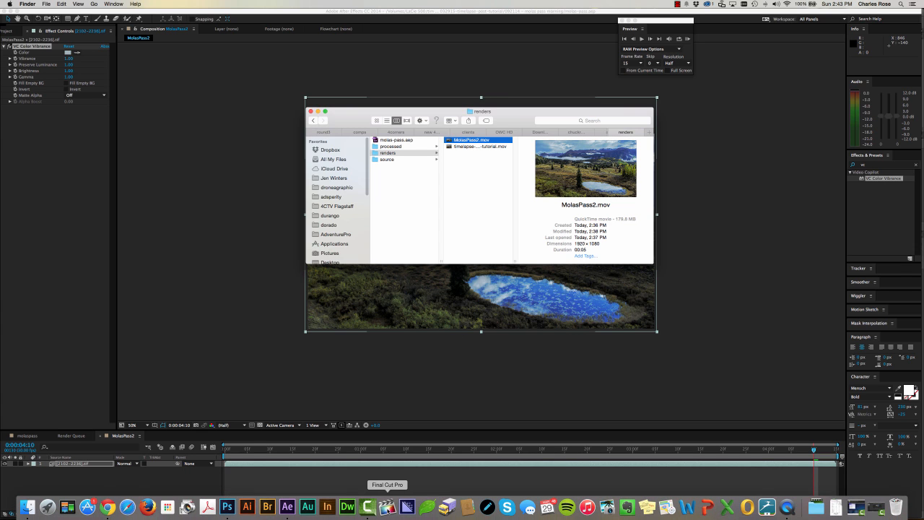
{"action": "left_click", "coordinate": [387, 507]}
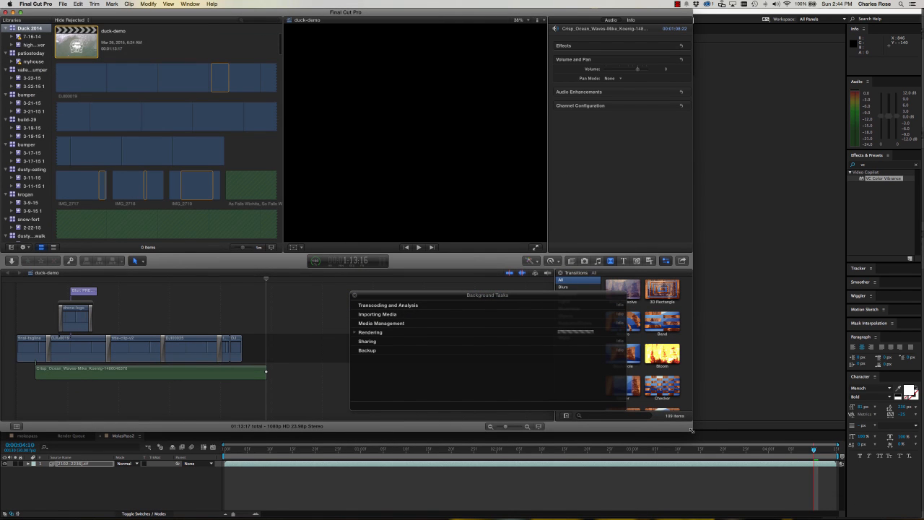
{"action": "left_click_drag", "start_coordinate": [691, 431], "coordinate": [818, 459]}
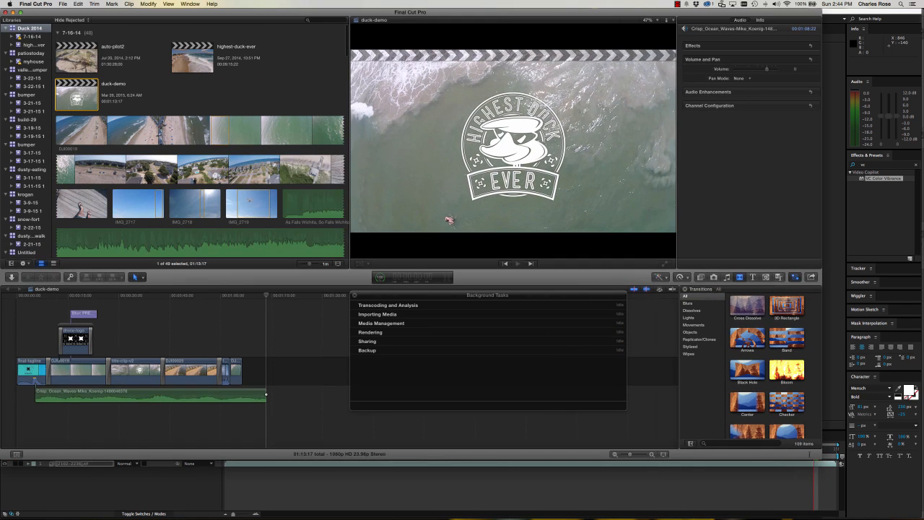
{"action": "left_click", "coordinate": [221, 112]}
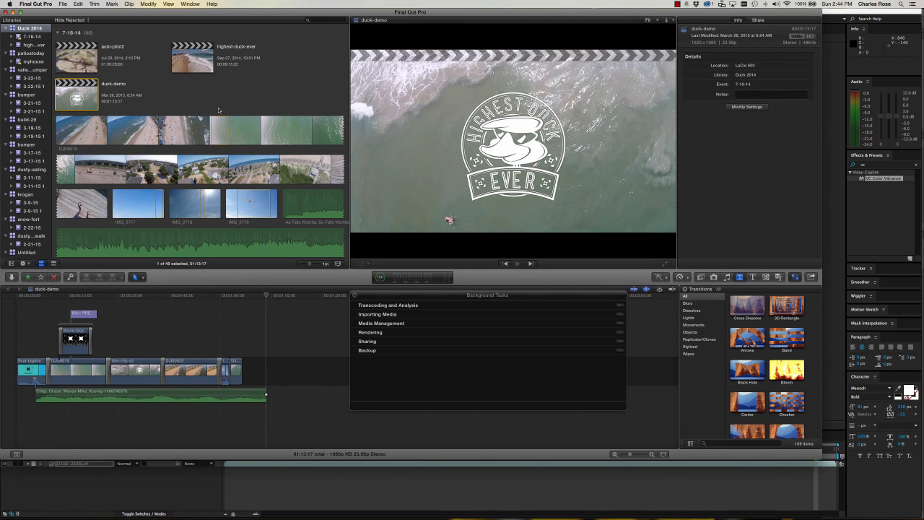
Step: Create a new library named molas-pass in the 092114 - molas pass morning folder
{"action": "left_click", "coordinate": [63, 4]}
{"action": "mouse_move", "coordinate": [66, 13]}
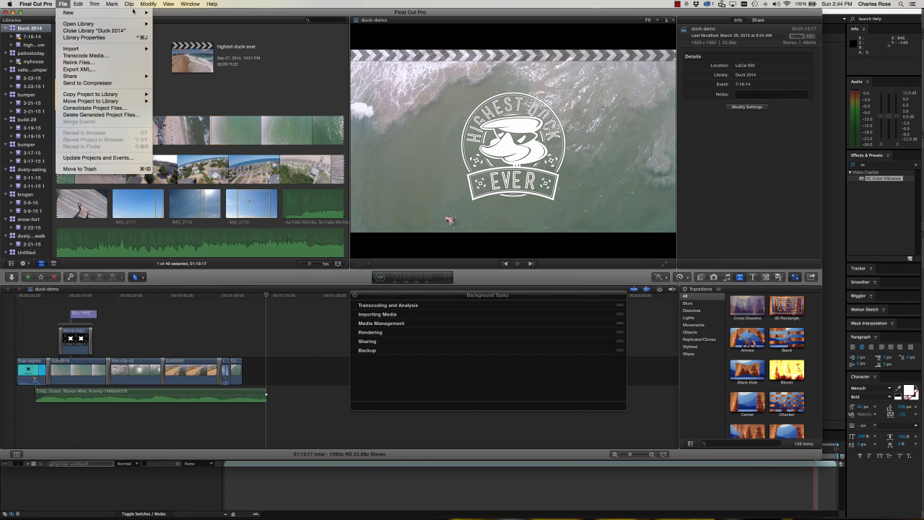
{"action": "left_click", "coordinate": [173, 28]}
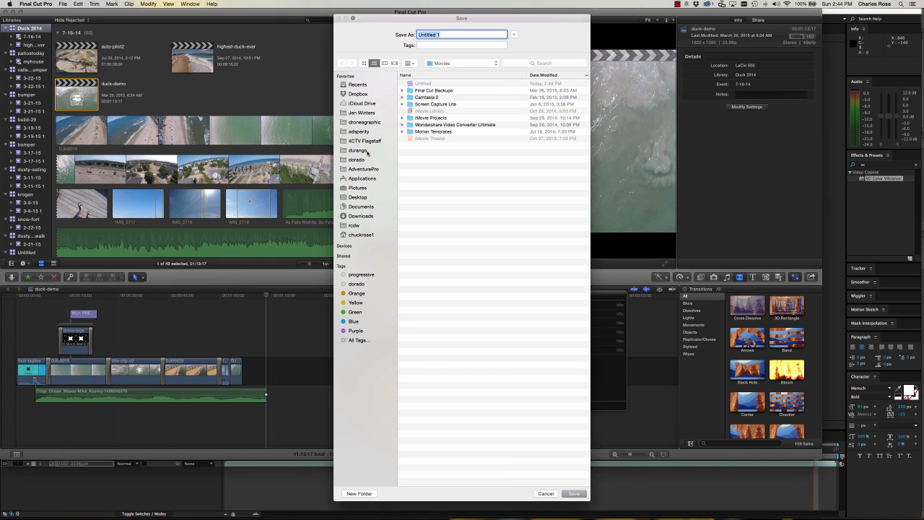
{"action": "left_click", "coordinate": [446, 63]}
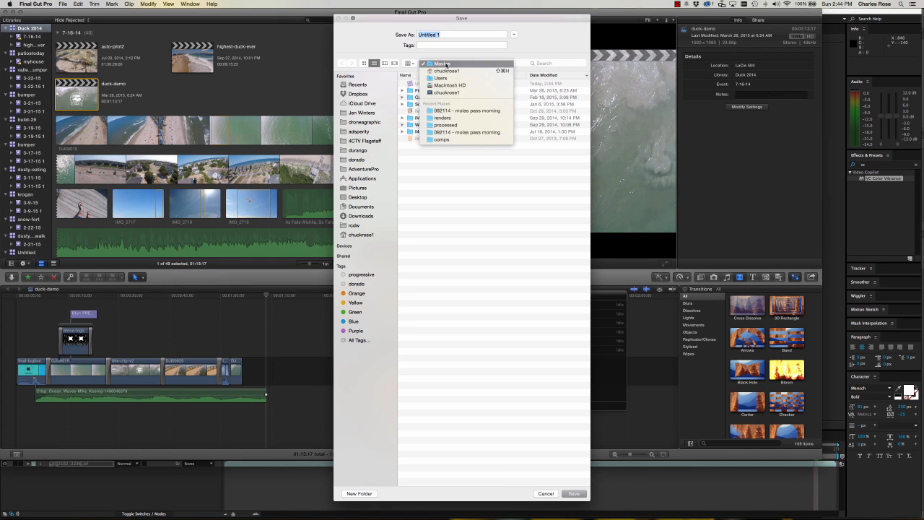
{"action": "left_click", "coordinate": [445, 110]}
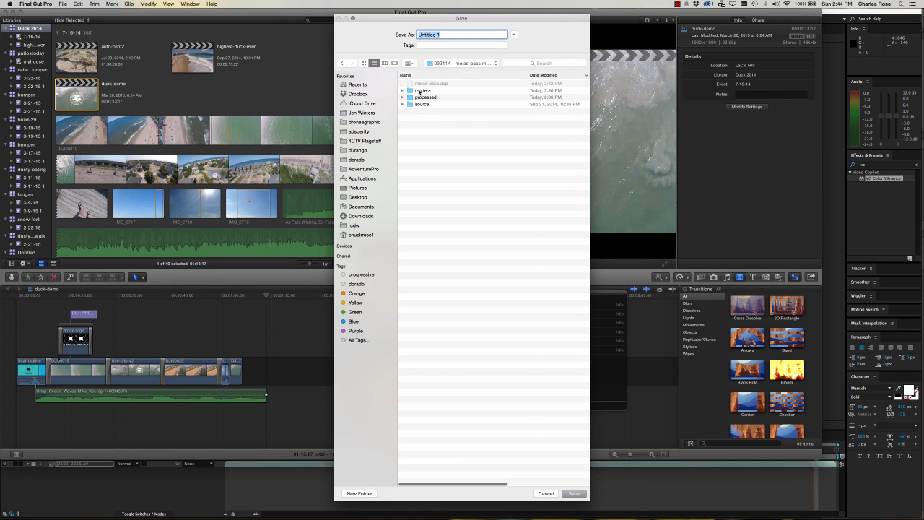
{"action": "left_click", "coordinate": [450, 66]}
{"action": "left_click", "coordinate": [449, 66]}
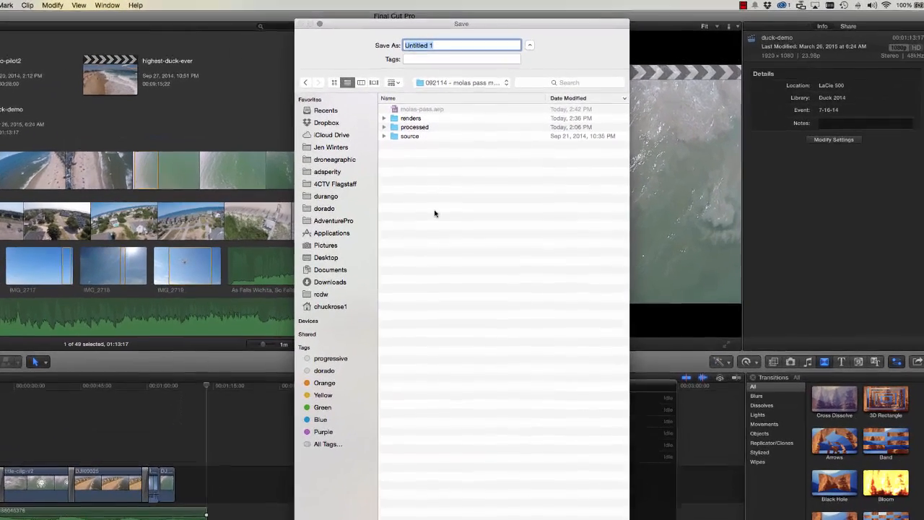
{"action": "type", "text": "molas-pas"}
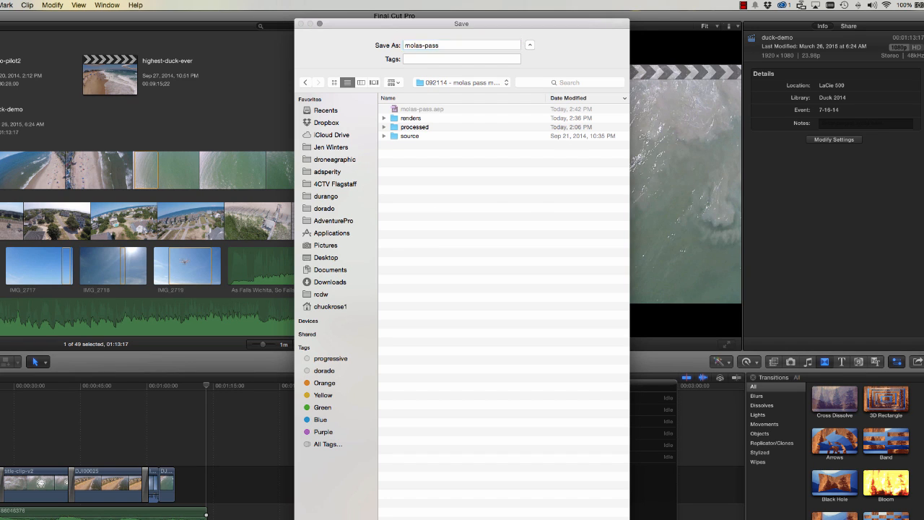
{"action": "type", "text": "s"}
{"action": "key", "text": "Return"}
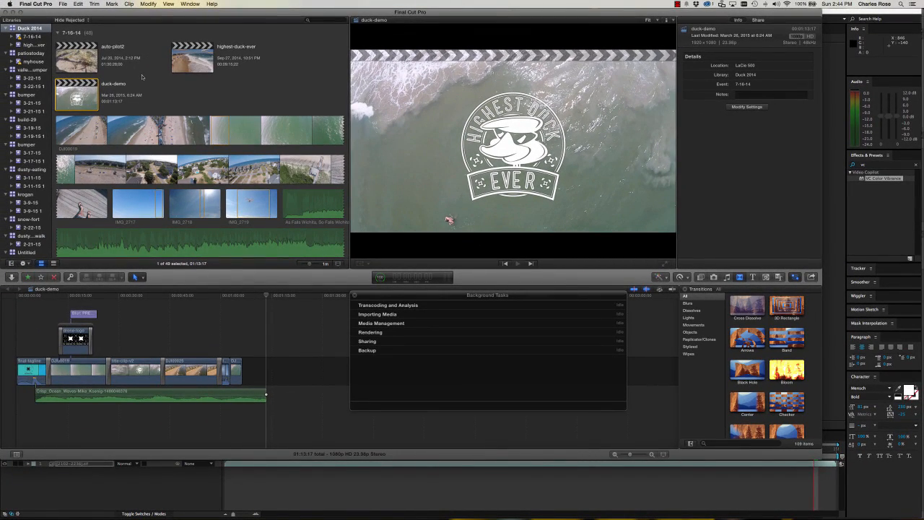
Step: Create a new event with a project in the molas-pass library and rename the project molas-pass
{"action": "left_click", "coordinate": [64, 5]}
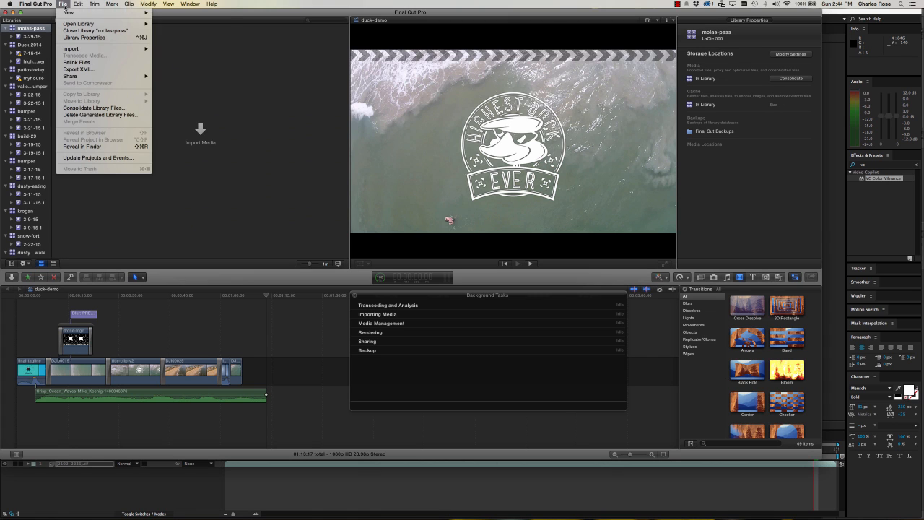
{"action": "mouse_move", "coordinate": [66, 15]}
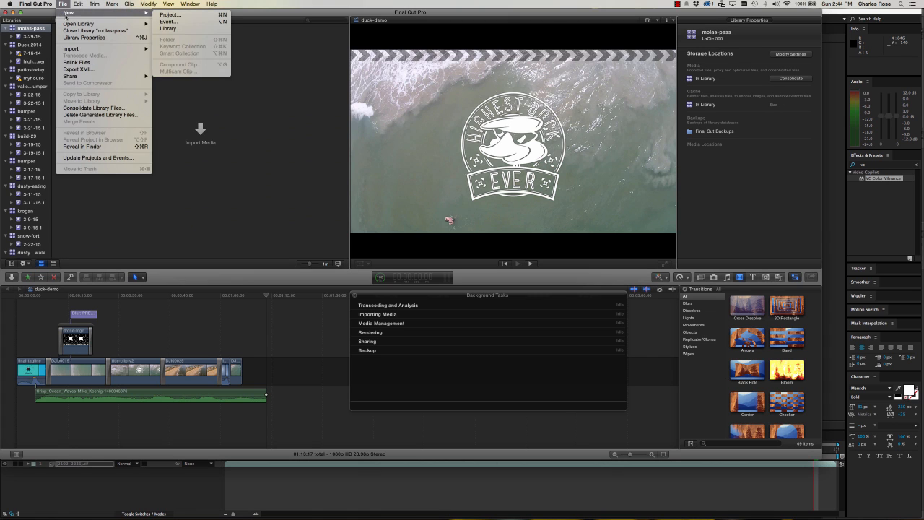
{"action": "left_click", "coordinate": [171, 22]}
{"action": "left_click", "coordinate": [497, 59]}
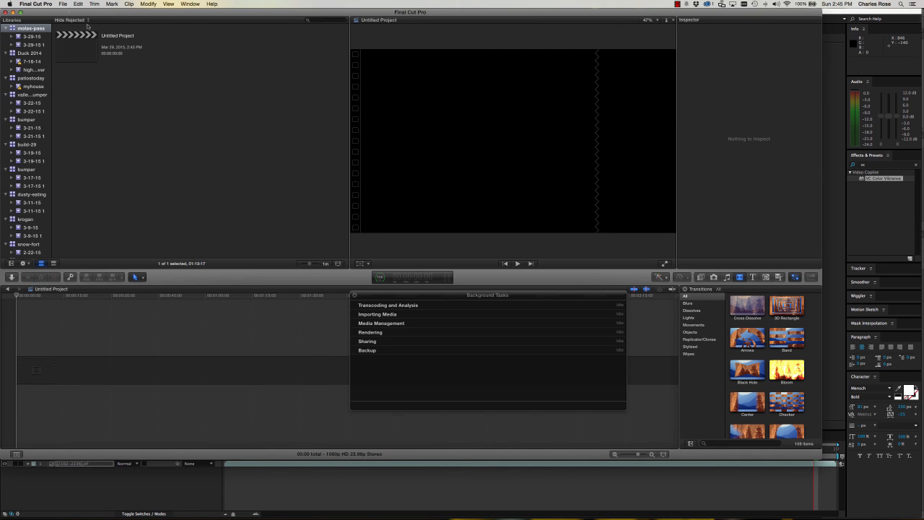
{"action": "left_click", "coordinate": [127, 36]}
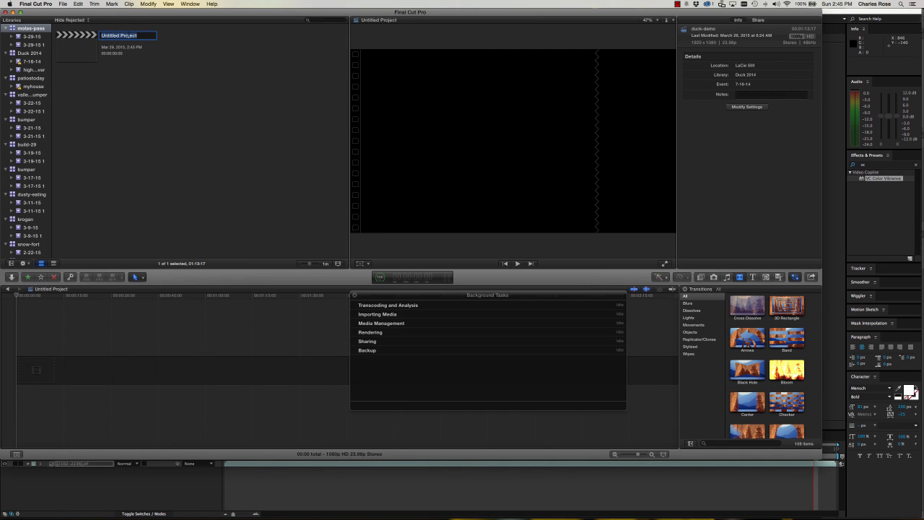
{"action": "type", "text": "molas-pass"}
{"action": "key", "text": "Return"}
{"action": "left_click", "coordinate": [84, 56]}
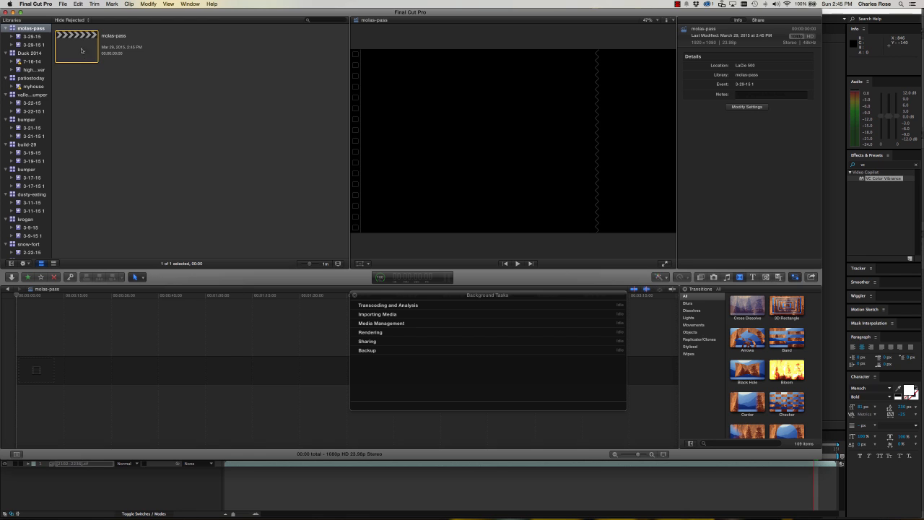
Step: Start a media import and browse the LaCie 500 drive to the renders folder inside time-lapse > 032915-timelapse-post-tutorial
{"action": "left_click", "coordinate": [63, 5]}
{"action": "mouse_move", "coordinate": [108, 49]}
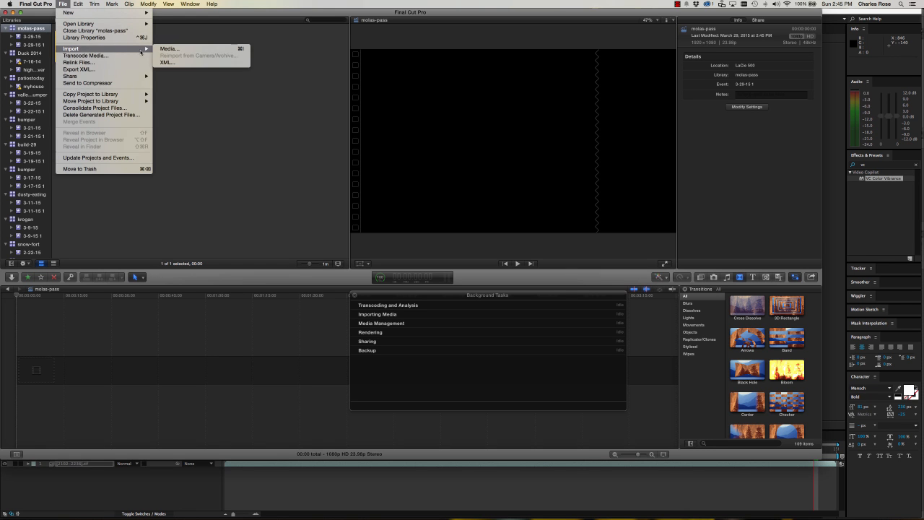
{"action": "left_click", "coordinate": [172, 49]}
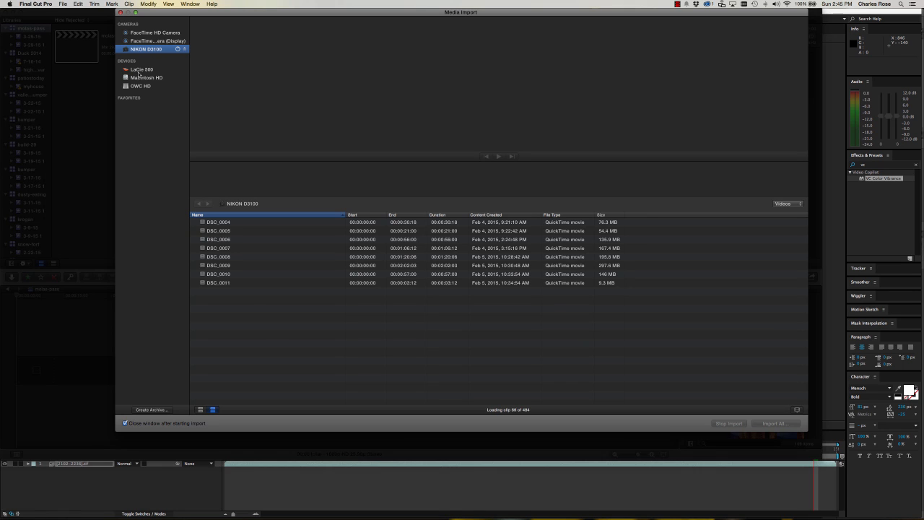
{"action": "left_click", "coordinate": [139, 71]}
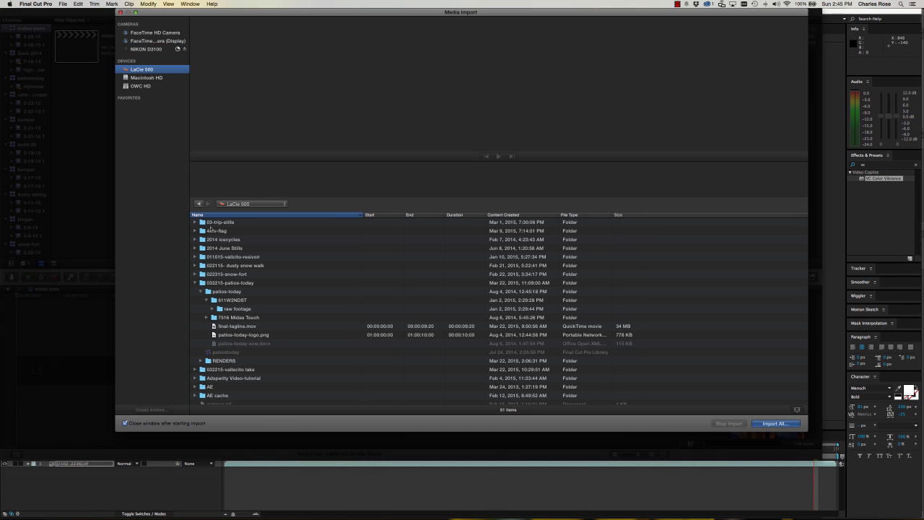
{"action": "scroll", "coordinate": [216, 336], "scroll_direction": "down", "scroll_amount": 5}
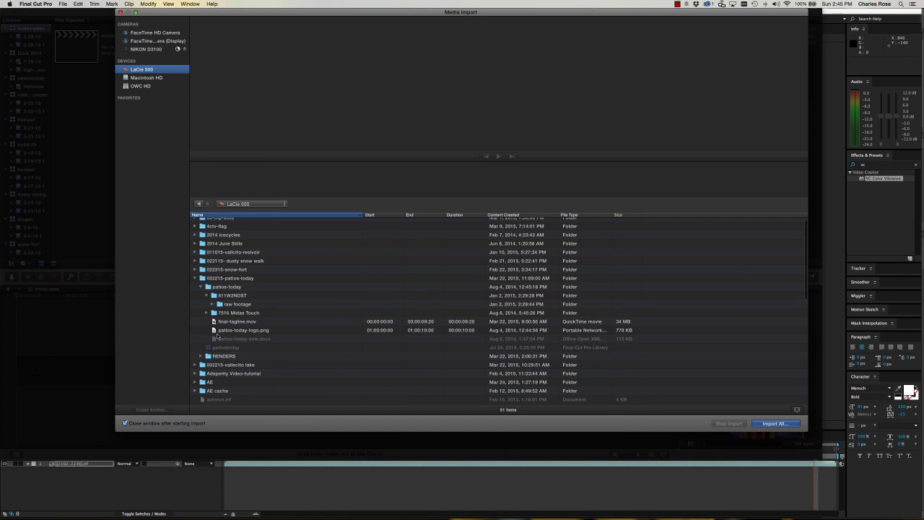
{"action": "scroll", "coordinate": [216, 334], "scroll_direction": "down", "scroll_amount": 10}
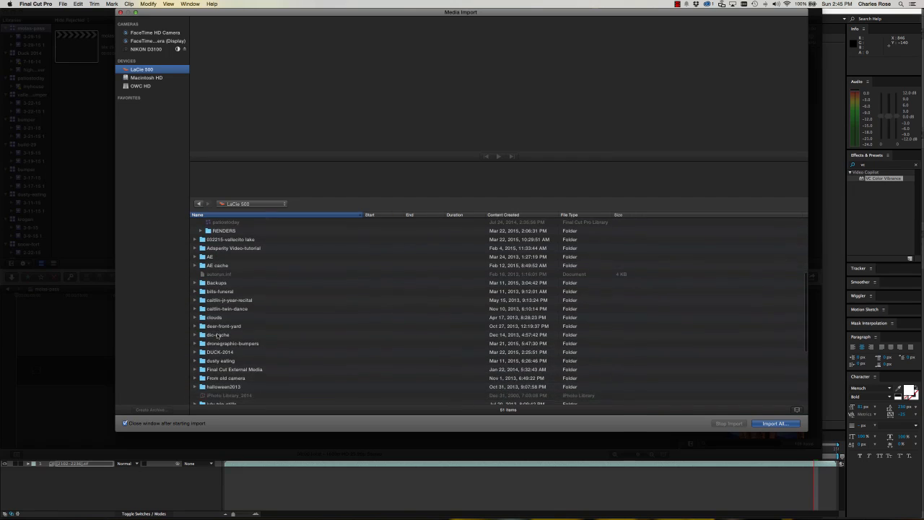
{"action": "scroll", "coordinate": [219, 335], "scroll_direction": "down", "scroll_amount": 5}
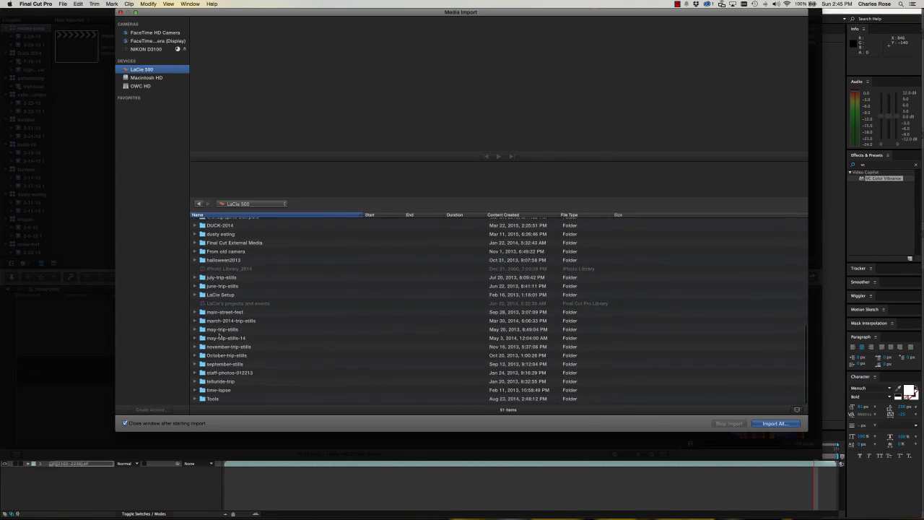
{"action": "double_click", "coordinate": [220, 392]}
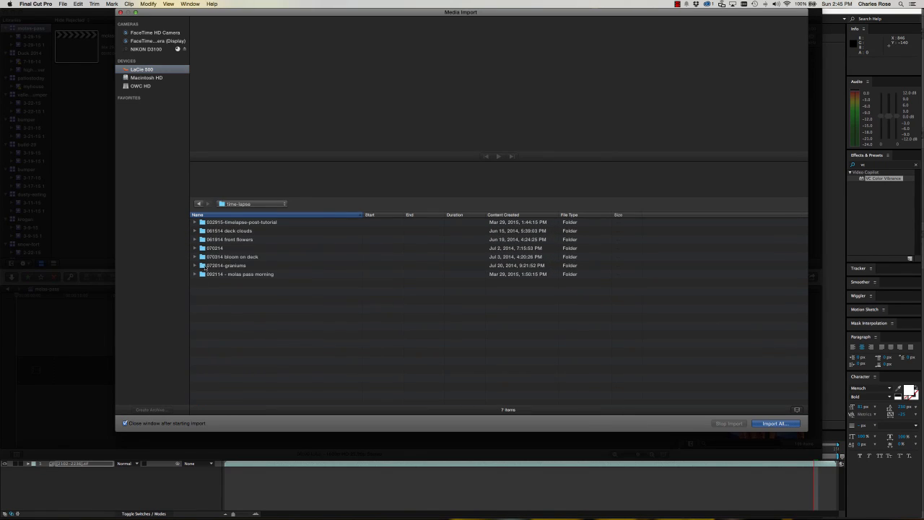
{"action": "double_click", "coordinate": [239, 222]}
{"action": "left_click", "coordinate": [236, 223]}
{"action": "double_click", "coordinate": [236, 223]}
{"action": "double_click", "coordinate": [212, 249]}
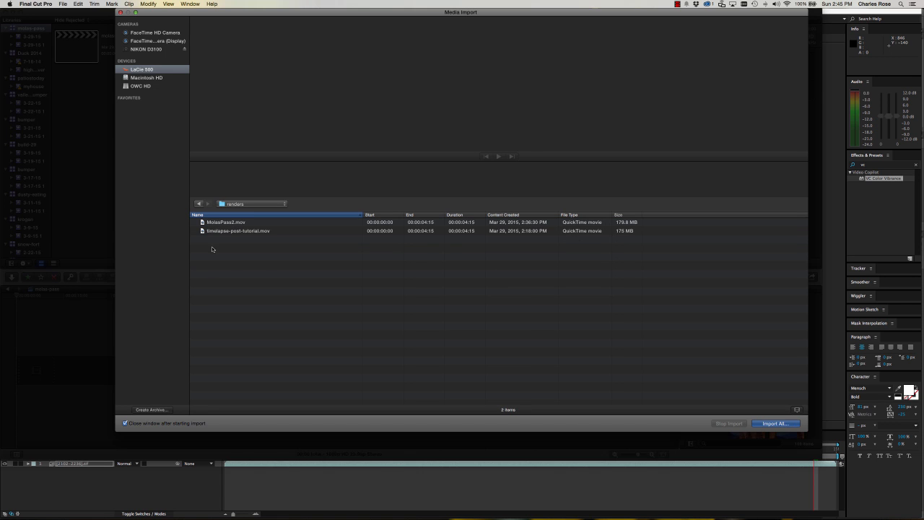
Step: Import MolasPass2.mov into the existing 3-29-15 event of the molas-pass library, copying the file to the library
{"action": "double_click", "coordinate": [219, 224]}
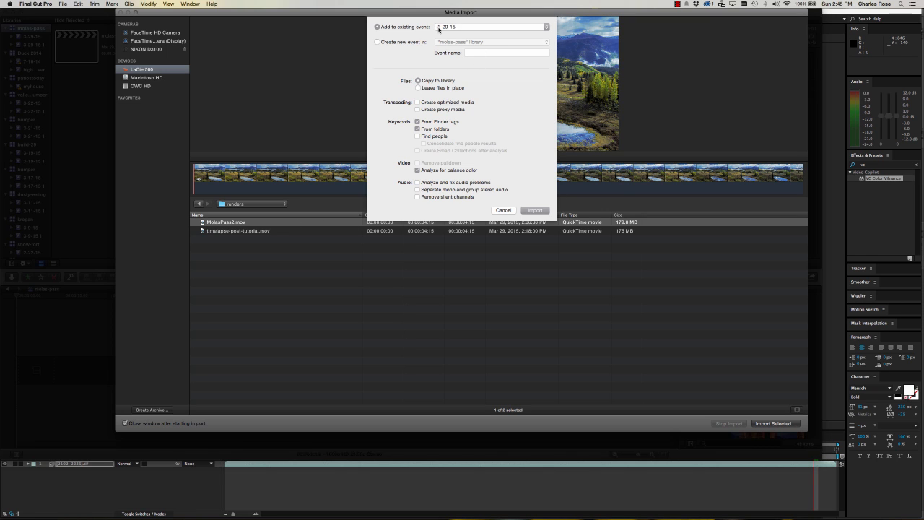
{"action": "left_click", "coordinate": [469, 29]}
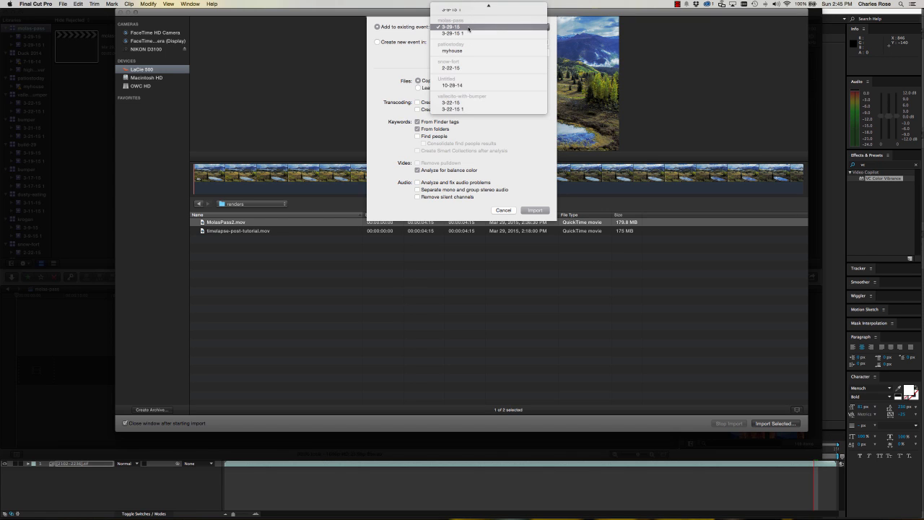
{"action": "left_click", "coordinate": [468, 27]}
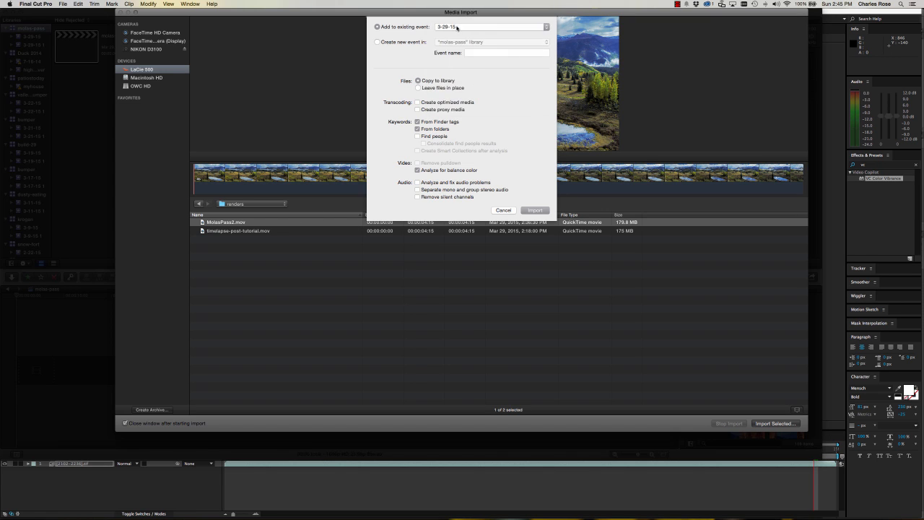
{"action": "left_click", "coordinate": [535, 210]}
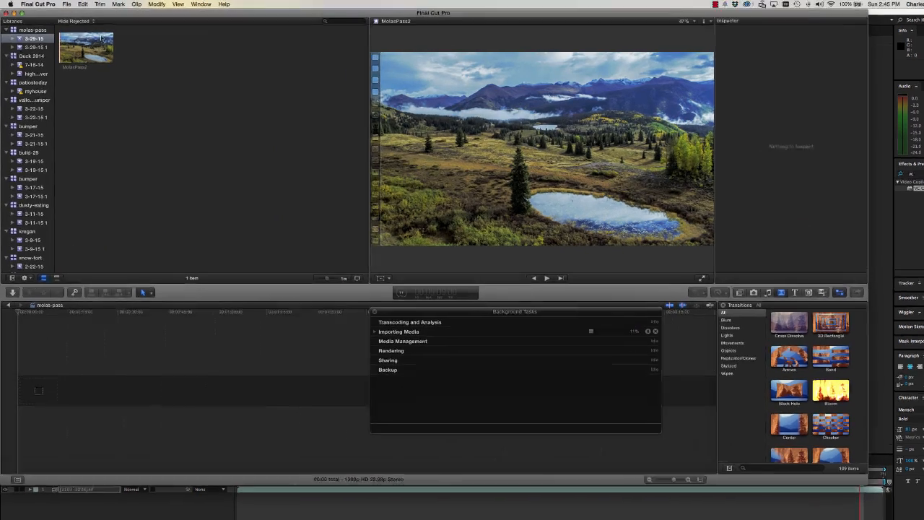
Step: Place the MolasPass2 clip at the start of the molas-pass timeline and move the Background Tasks window clear of it
{"action": "left_click", "coordinate": [95, 44]}
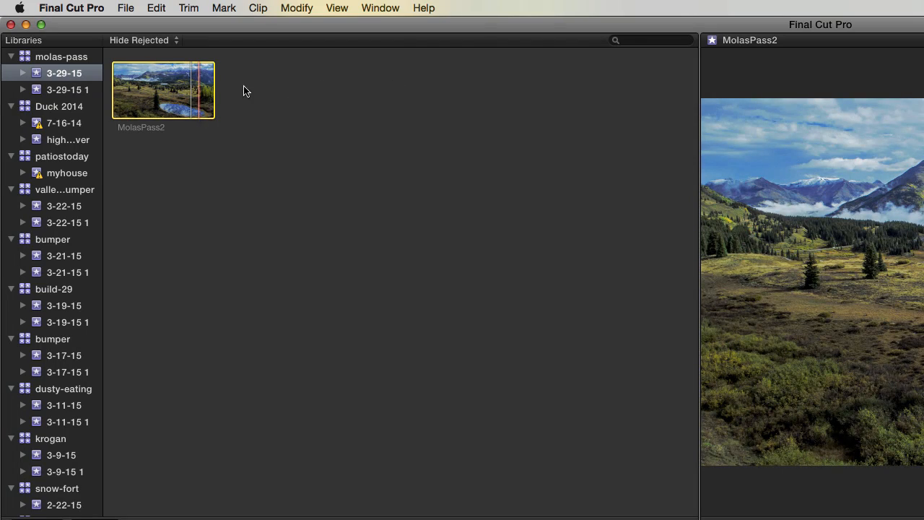
{"action": "left_click_drag", "start_coordinate": [163, 89], "coordinate": [175, 519]}
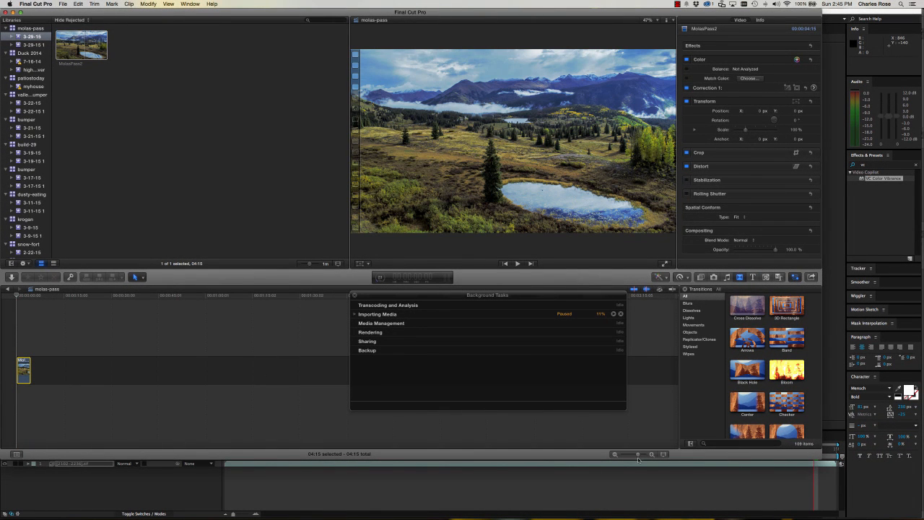
{"action": "left_click", "coordinate": [637, 455]}
{"action": "left_click_drag", "start_coordinate": [637, 456], "coordinate": [637, 456]}
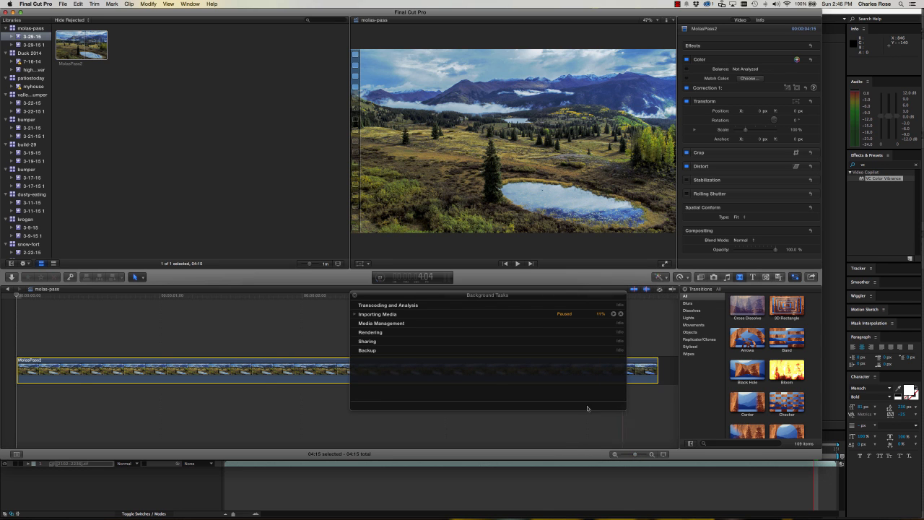
{"action": "left_click_drag", "start_coordinate": [451, 295], "coordinate": [171, 84]}
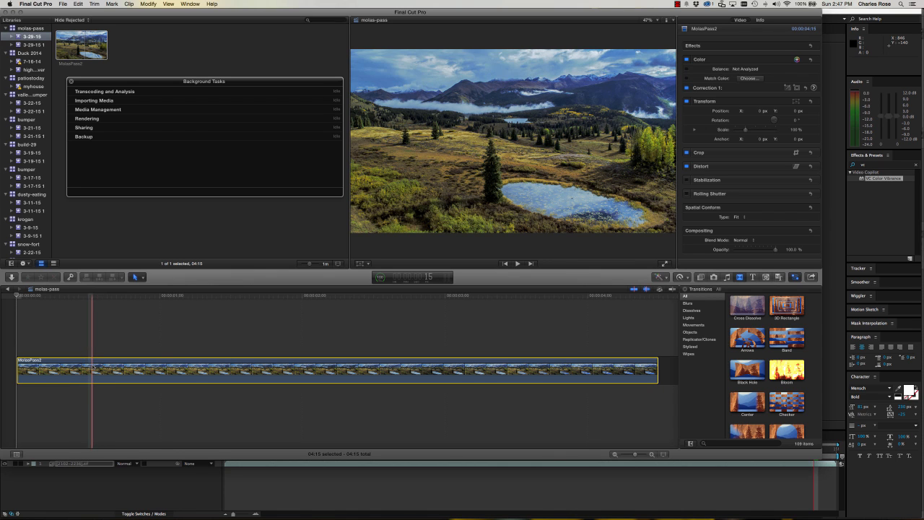
Step: Add a Fade To Color transition at the start of the MolasPass2 clip and shorten it to about 7 frames
{"action": "left_click", "coordinate": [696, 312]}
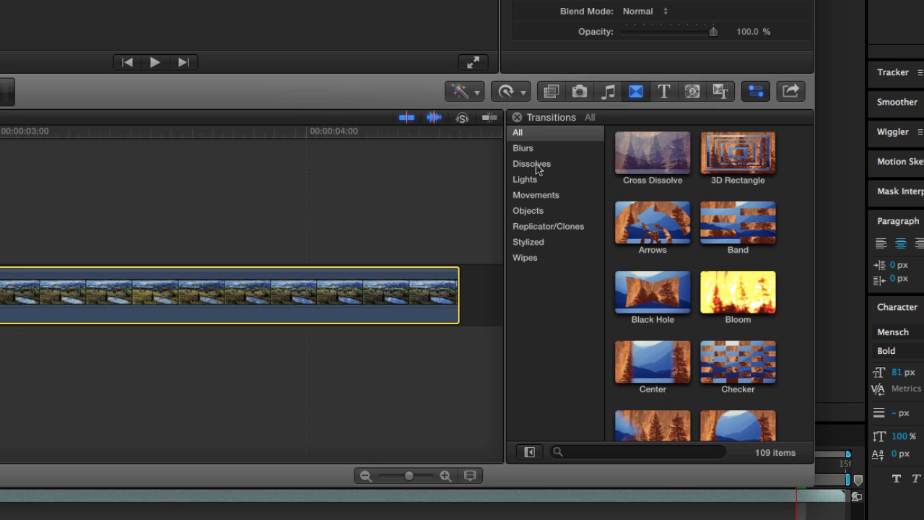
{"action": "left_click", "coordinate": [538, 166]}
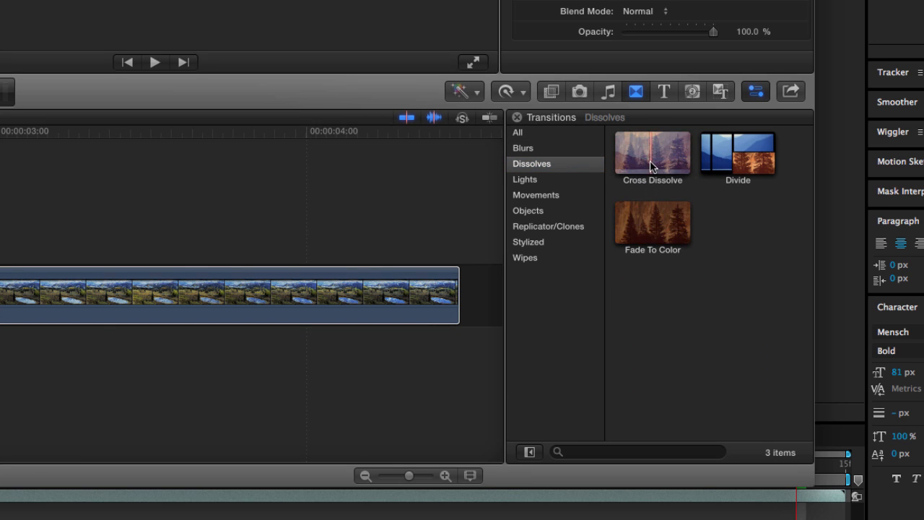
{"action": "left_click_drag", "start_coordinate": [652, 233], "coordinate": [156, 245]}
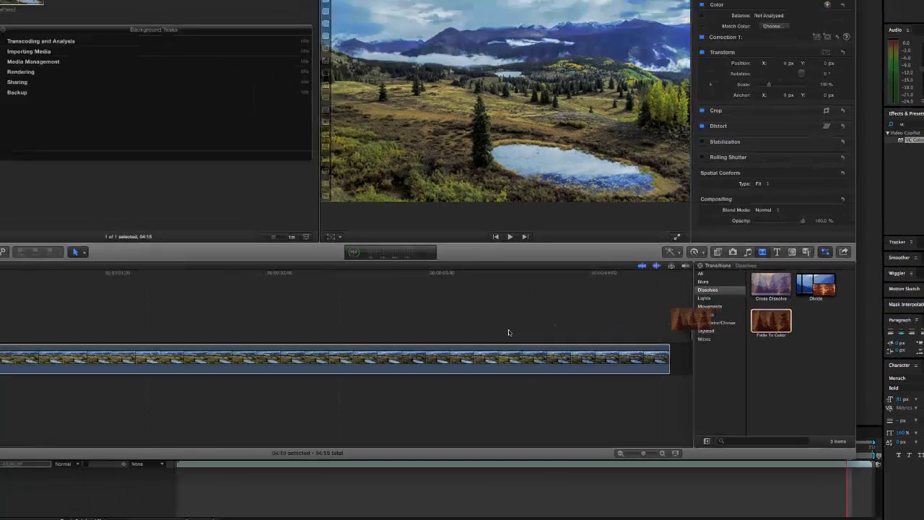
{"action": "left_click_drag", "start_coordinate": [508, 332], "coordinate": [4, 358]}
{"action": "left_click", "coordinate": [18, 371]}
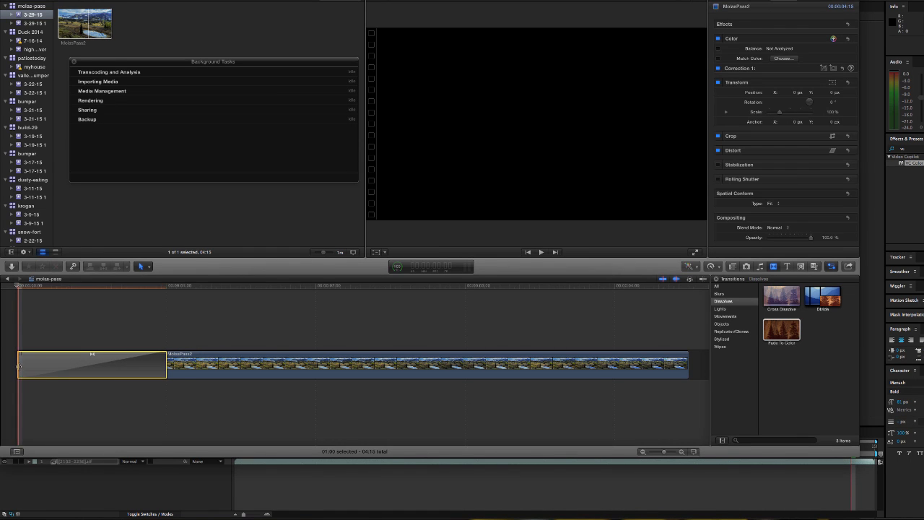
{"action": "key", "text": "space"}
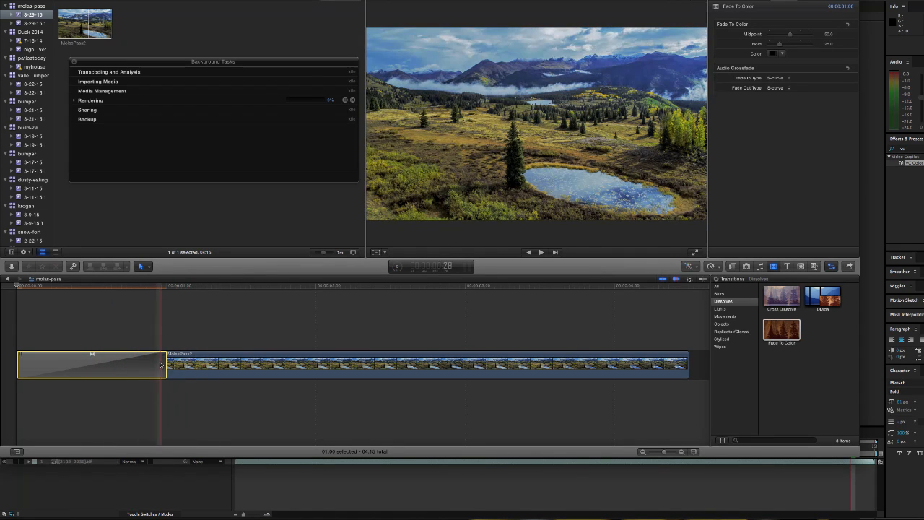
{"action": "left_click_drag", "start_coordinate": [165, 365], "coordinate": [53, 371]}
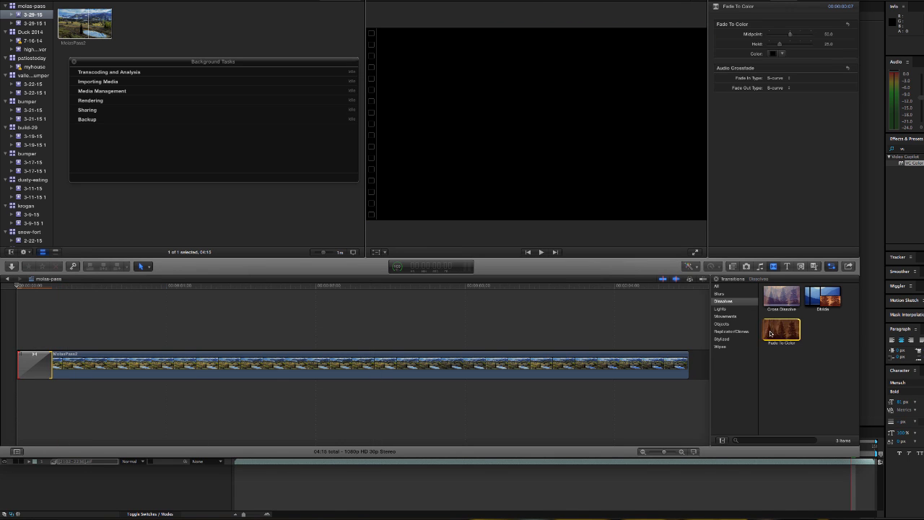
Step: Add a Fade To Color transition at the end of the MolasPass2 clip and shorten it to about 8 frames
{"action": "left_click_drag", "start_coordinate": [771, 333], "coordinate": [679, 364]}
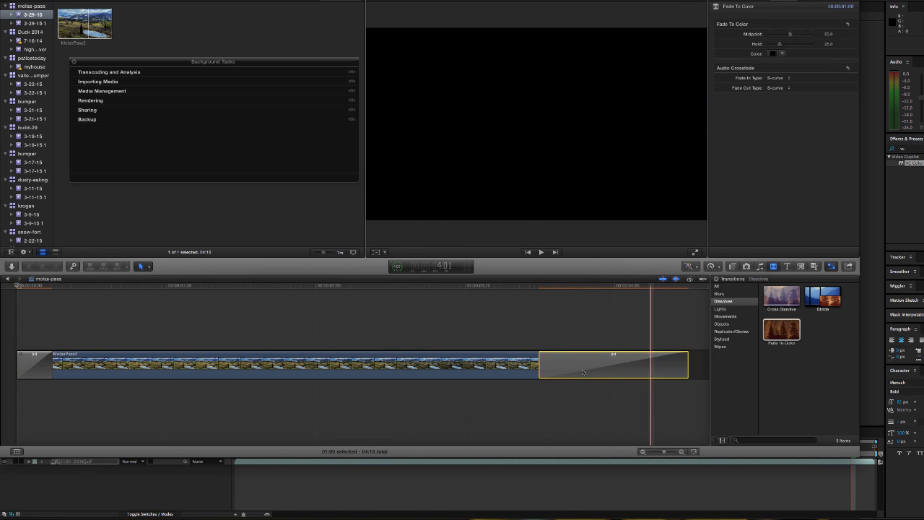
{"action": "left_click", "coordinate": [540, 366]}
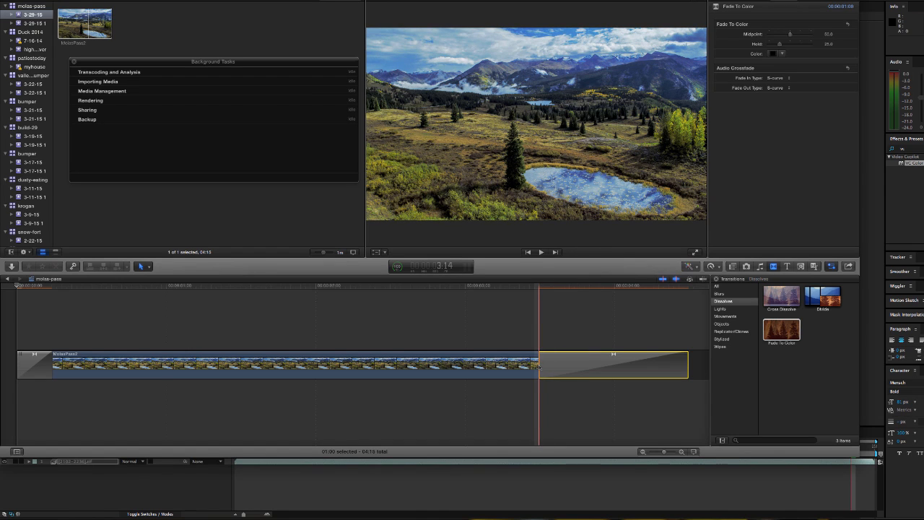
{"action": "left_click_drag", "start_coordinate": [539, 365], "coordinate": [648, 366]}
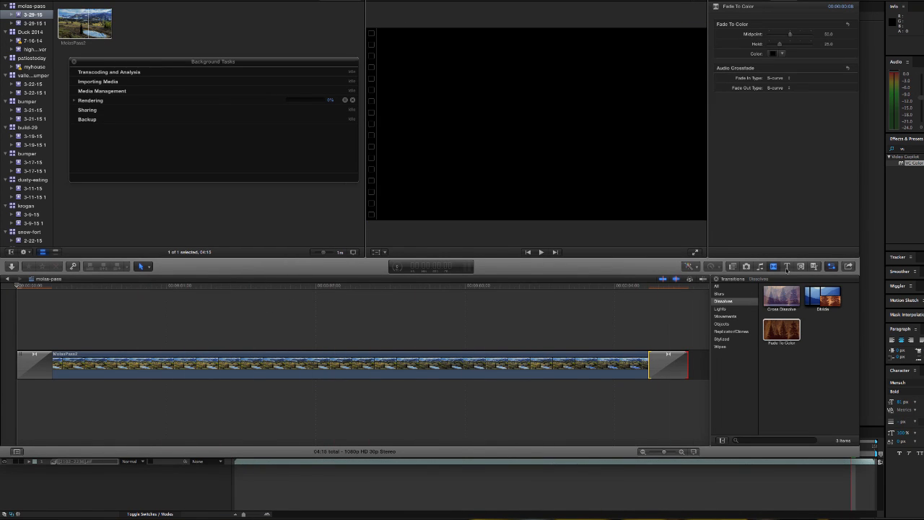
Step: Add the Blur title above the MolasPass2 clip, starting just after the opening fade
{"action": "left_click", "coordinate": [788, 266]}
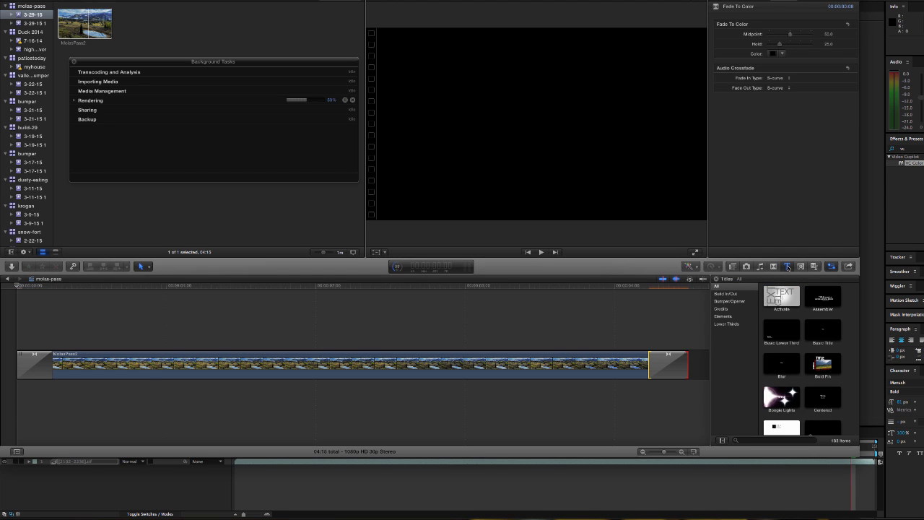
{"action": "left_click", "coordinate": [752, 365]}
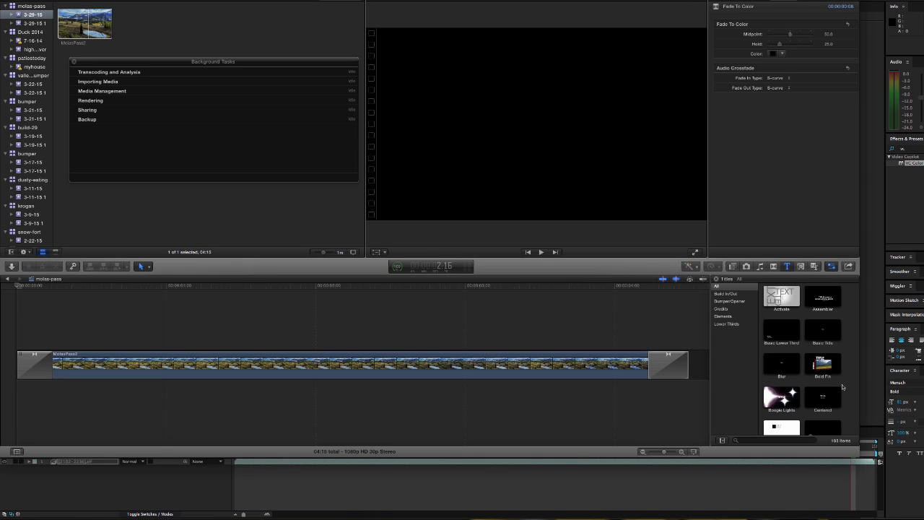
{"action": "scroll", "coordinate": [783, 390], "scroll_direction": "down", "scroll_amount": 2}
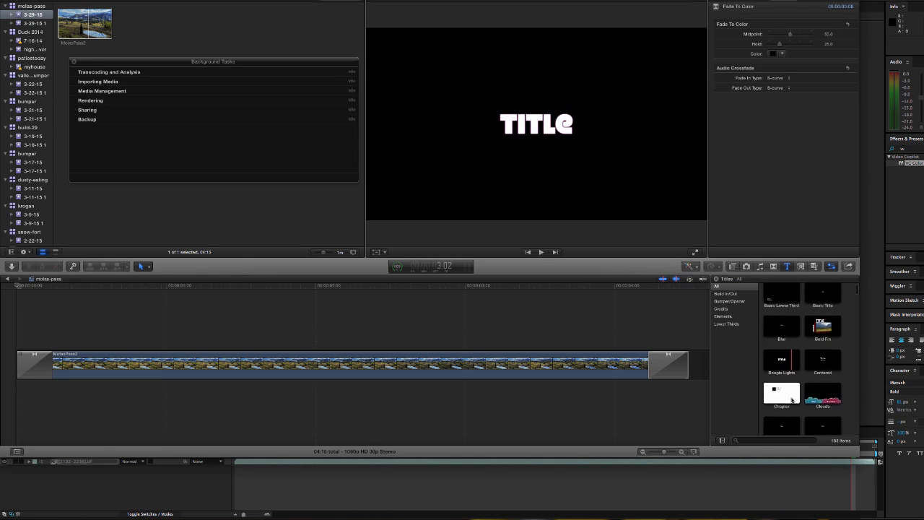
{"action": "scroll", "coordinate": [783, 396], "scroll_direction": "down", "scroll_amount": 2}
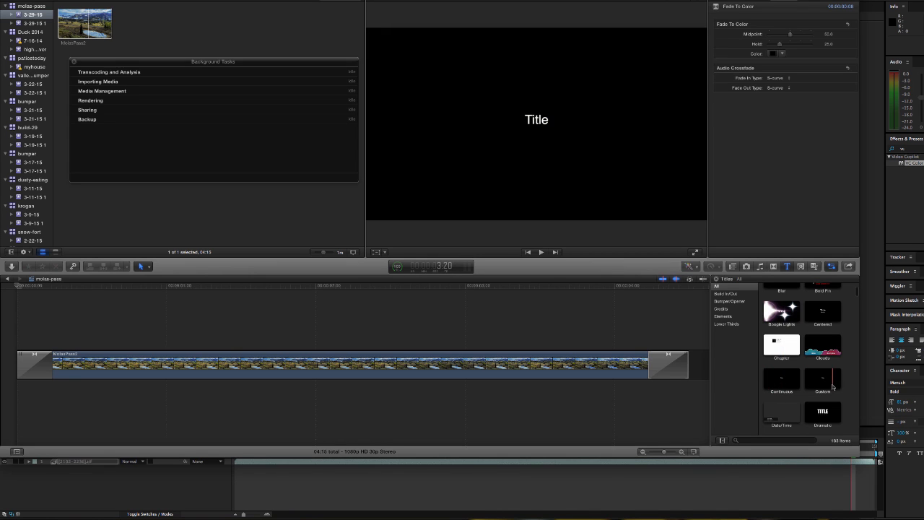
{"action": "scroll", "coordinate": [786, 390], "scroll_direction": "down", "scroll_amount": 4}
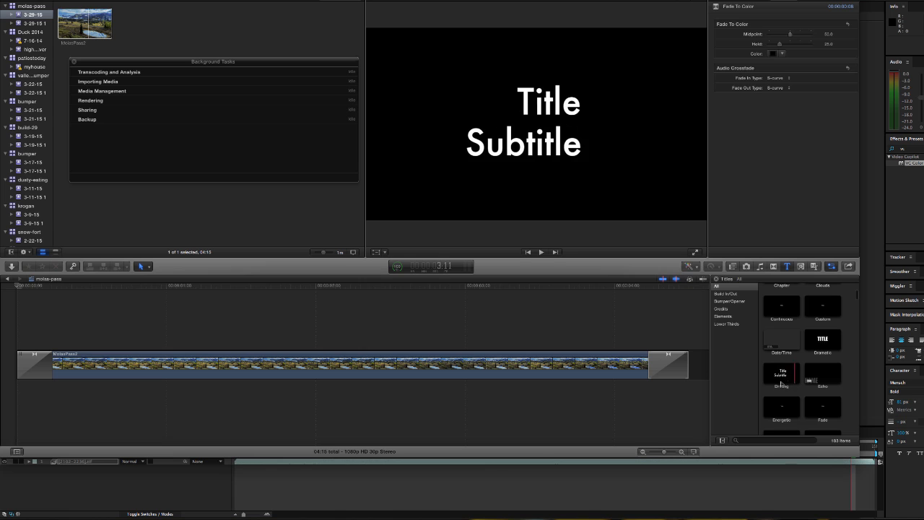
{"action": "scroll", "coordinate": [802, 365], "scroll_direction": "up", "scroll_amount": 3}
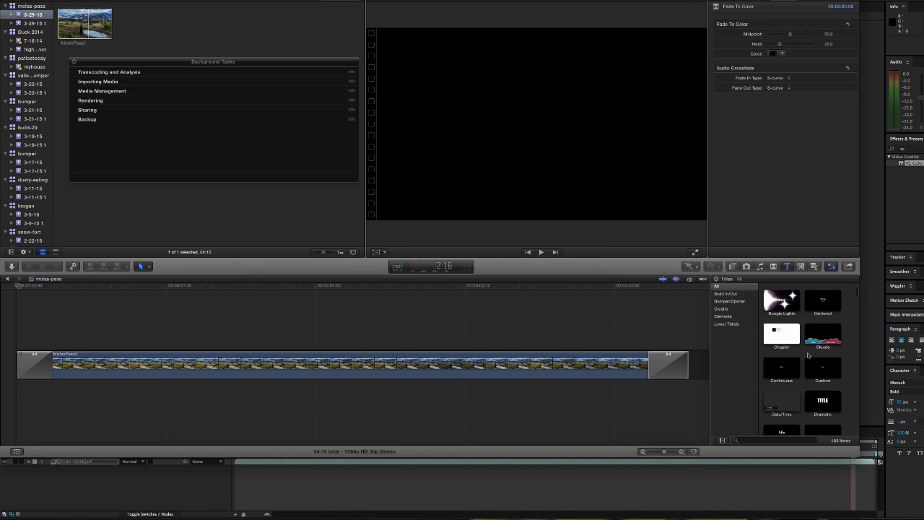
{"action": "scroll", "coordinate": [808, 356], "scroll_direction": "up", "scroll_amount": 2}
{"action": "left_click", "coordinate": [784, 367]}
{"action": "left_click_drag", "start_coordinate": [578, 337], "coordinate": [72, 342]}
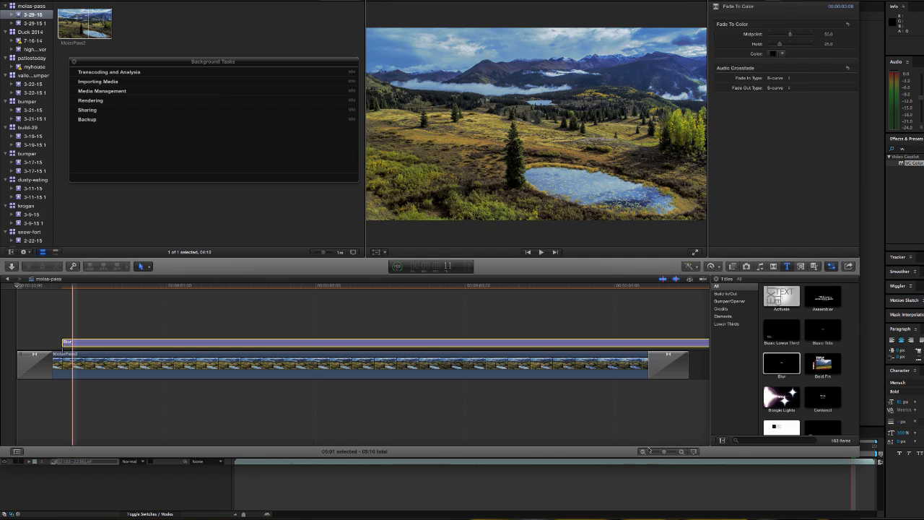
Step: Shorten the Blur title to about 29 frames and set its text to "Molas Pass"
{"action": "left_click_drag", "start_coordinate": [665, 453], "coordinate": [662, 452]}
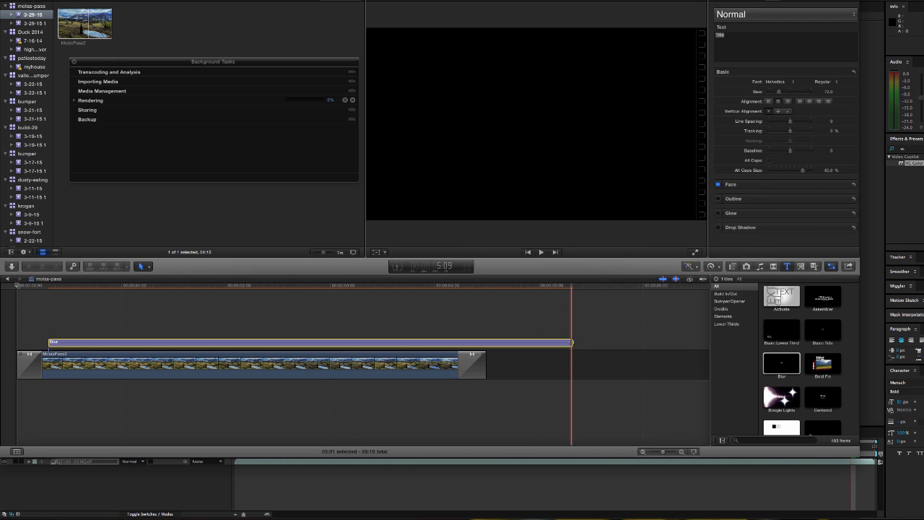
{"action": "left_click_drag", "start_coordinate": [573, 343], "coordinate": [149, 345]}
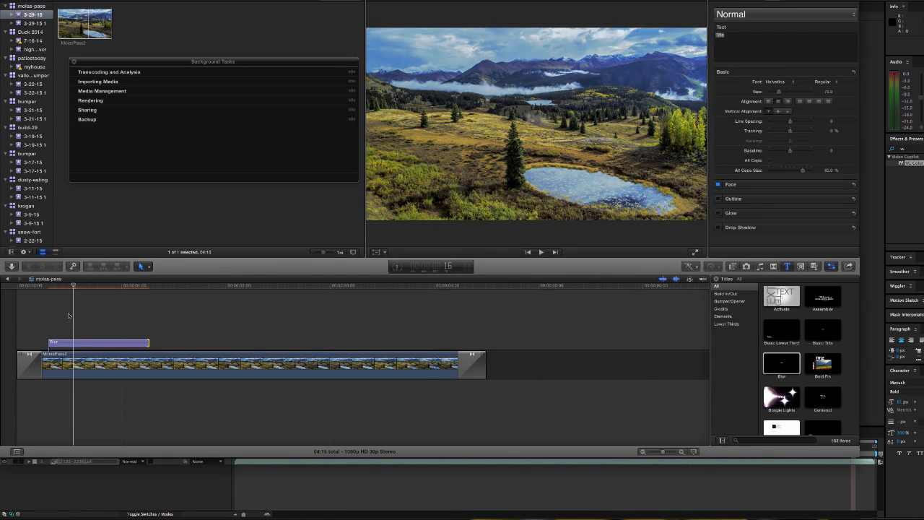
{"action": "left_click", "coordinate": [54, 342]}
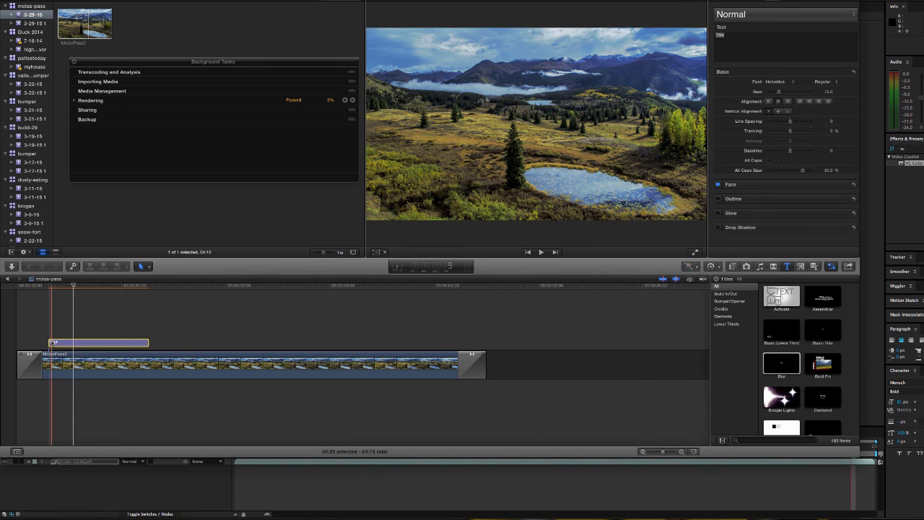
{"action": "double_click", "coordinate": [52, 343]}
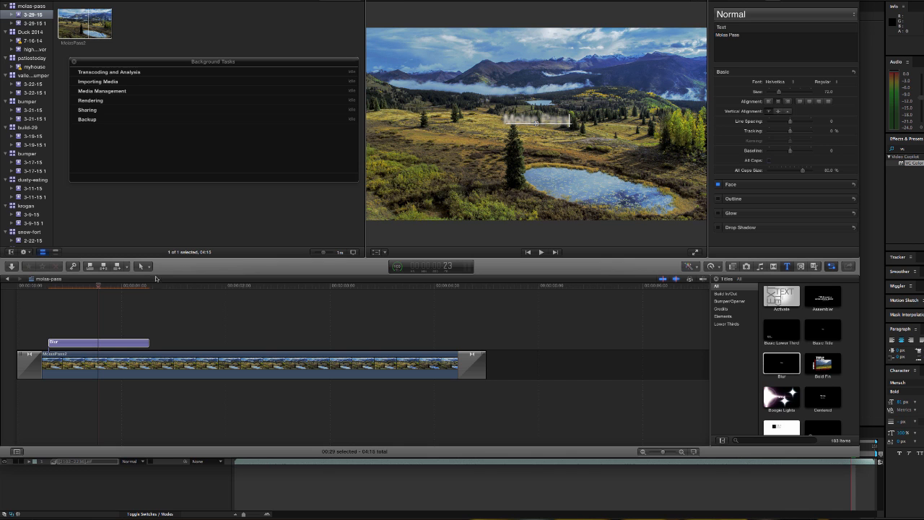
Step: Play through the opening title and extend the Molas Pass title to end shortly before the closing fade
{"action": "left_click_drag", "start_coordinate": [99, 287], "coordinate": [34, 290]}
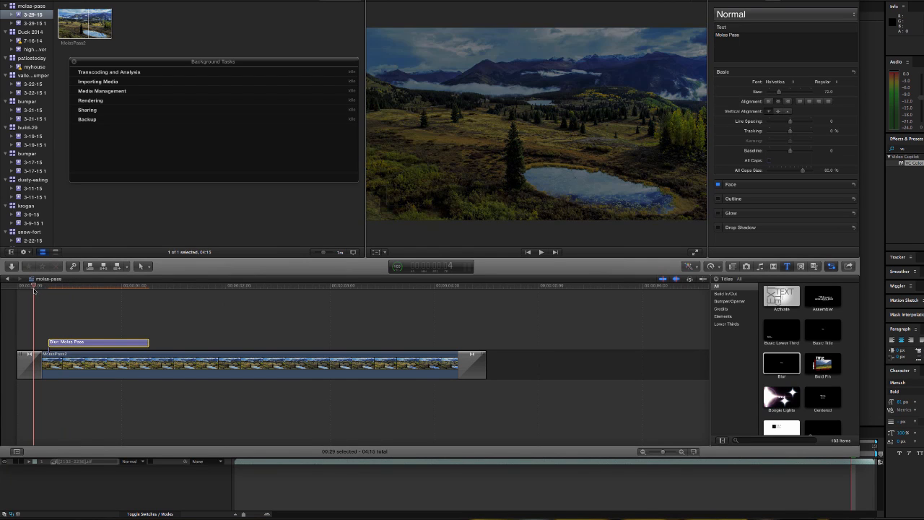
{"action": "key", "text": "space"}
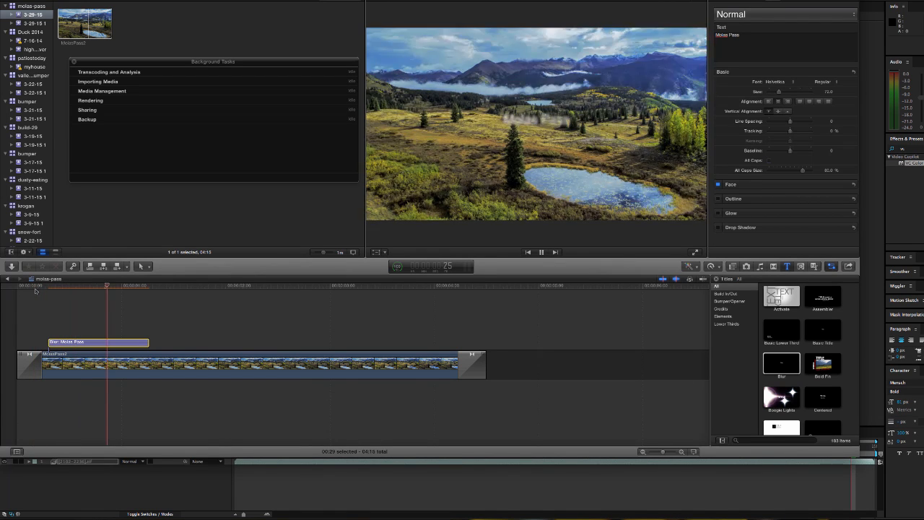
{"action": "left_click_drag", "start_coordinate": [226, 289], "coordinate": [18, 288]}
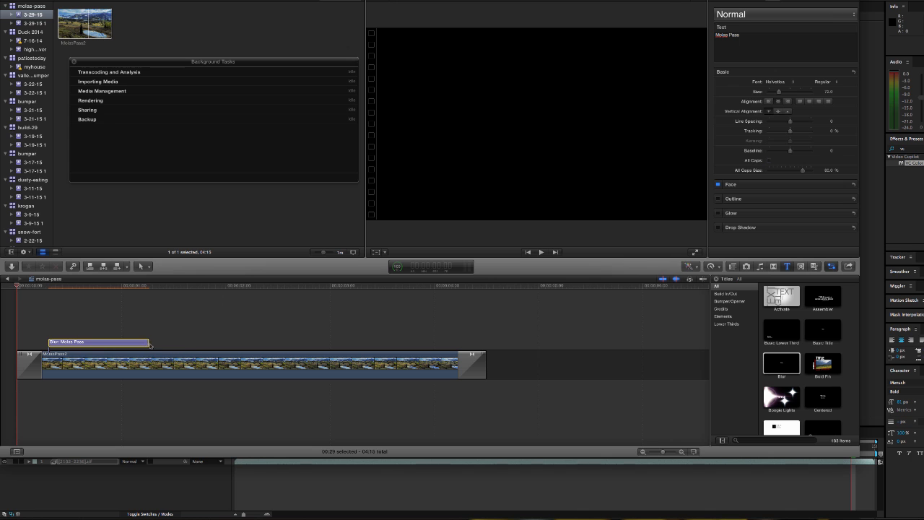
{"action": "left_click", "coordinate": [147, 342]}
{"action": "left_click_drag", "start_coordinate": [147, 343], "coordinate": [426, 345]}
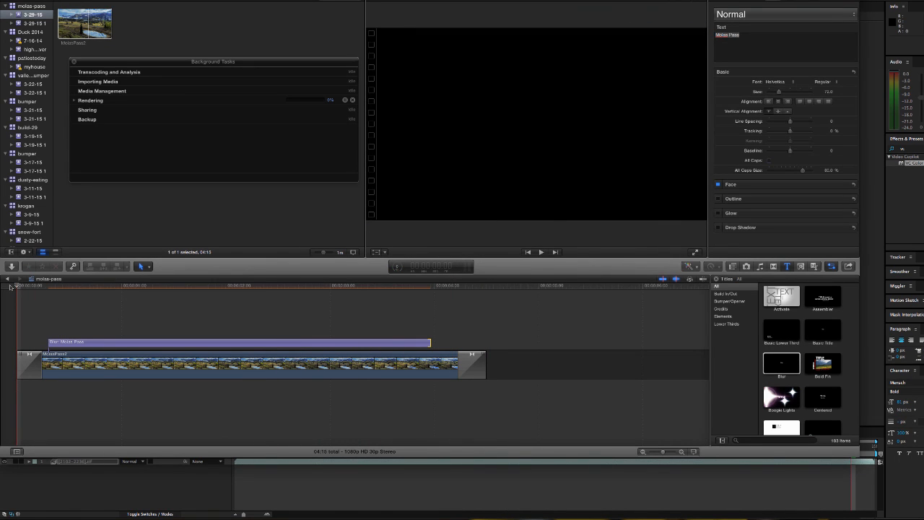
{"action": "key", "text": "space"}
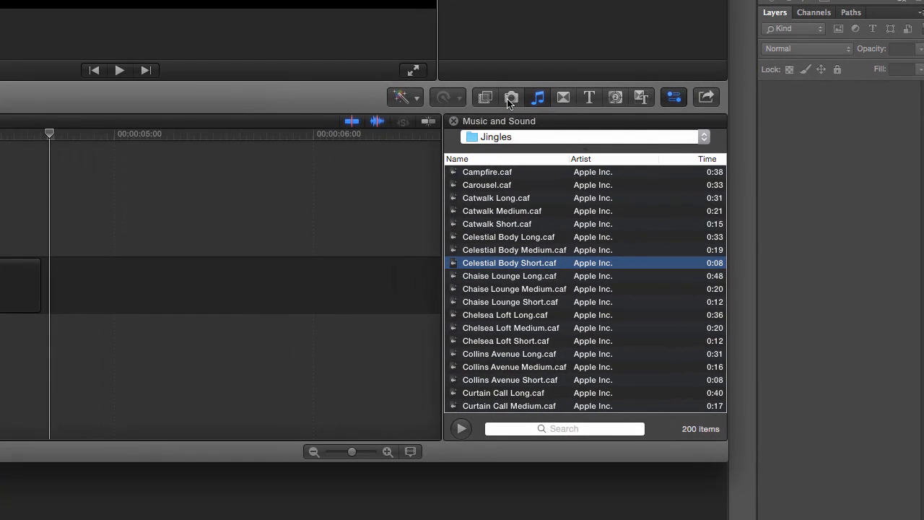
Step: Browse the iLife Jingles collection in the music and sound library and sort its tracks by time
{"action": "left_click", "coordinate": [510, 99]}
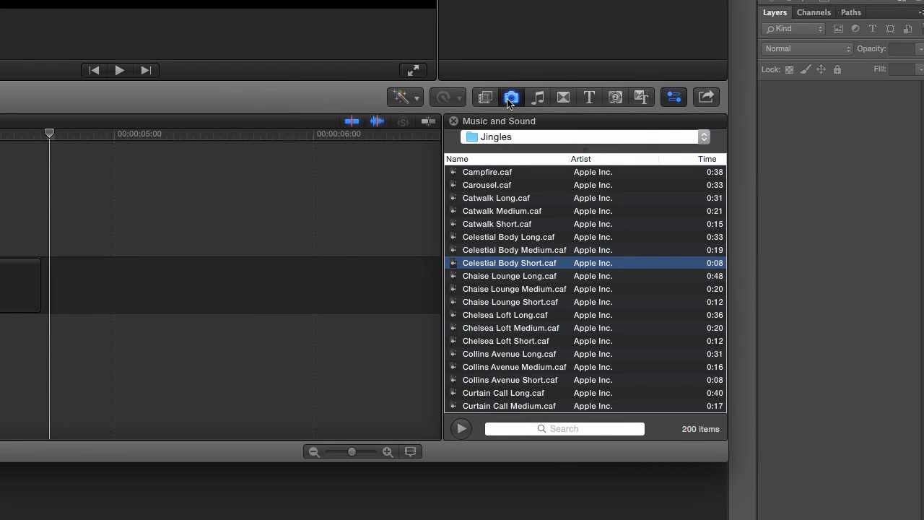
{"action": "left_click", "coordinate": [563, 99]}
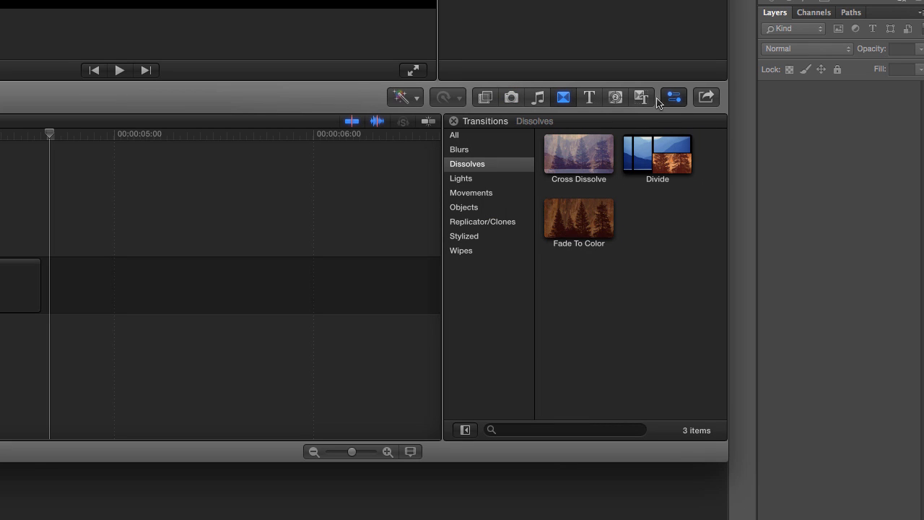
{"action": "left_click", "coordinate": [538, 98]}
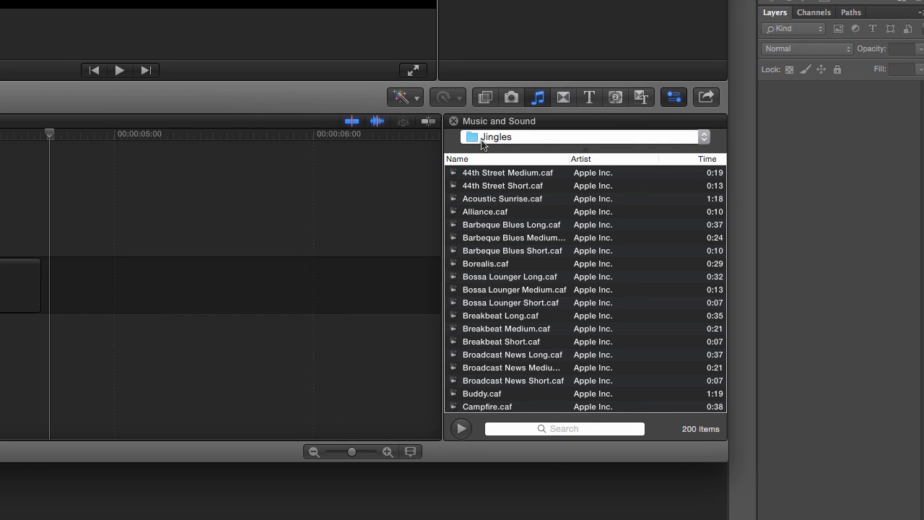
{"action": "left_click", "coordinate": [704, 138]}
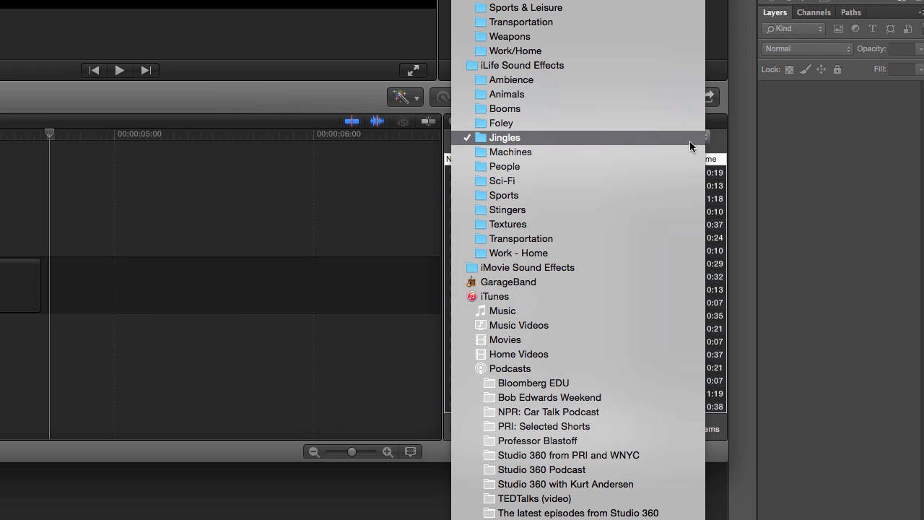
{"action": "left_click", "coordinate": [482, 139]}
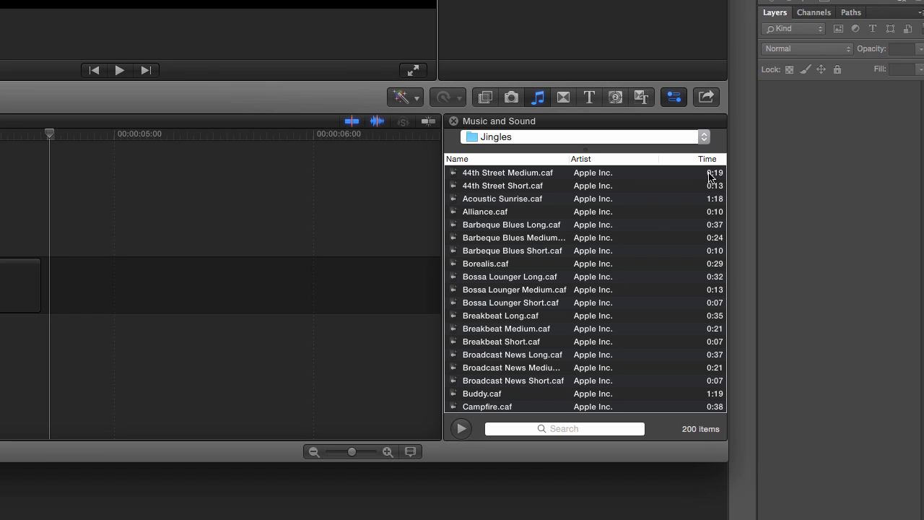
{"action": "left_click", "coordinate": [711, 161]}
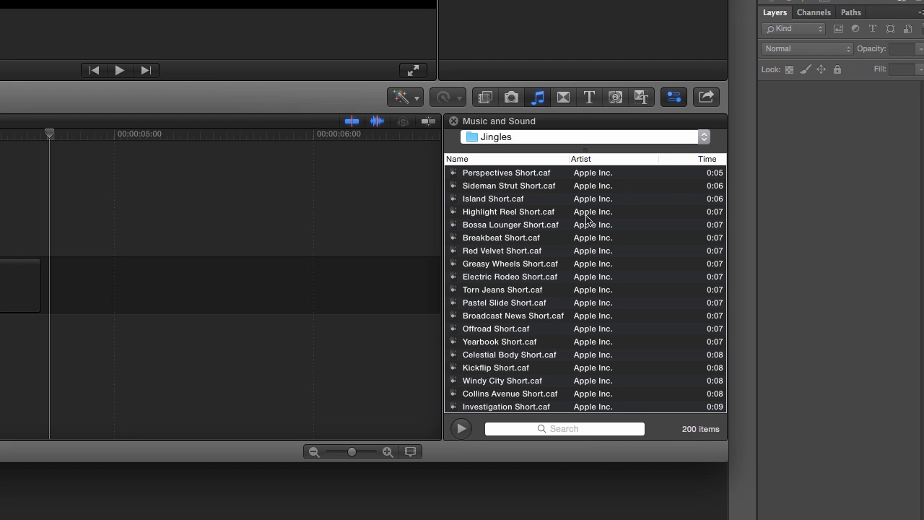
Step: Audition the short jingles Collins Avenue Short.caf and Celestial Body Short.caf
{"action": "scroll", "coordinate": [683, 224], "scroll_direction": "up", "scroll_amount": 1}
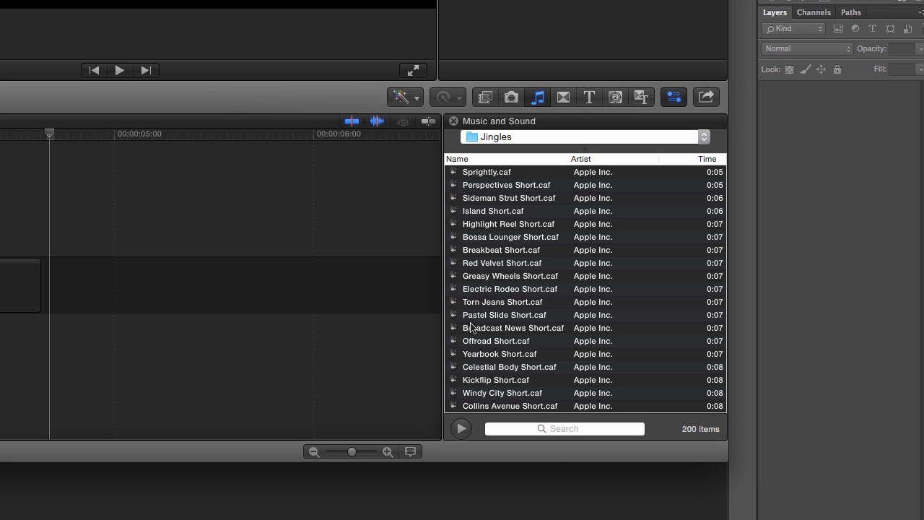
{"action": "scroll", "coordinate": [471, 327], "scroll_direction": "down", "scroll_amount": 3}
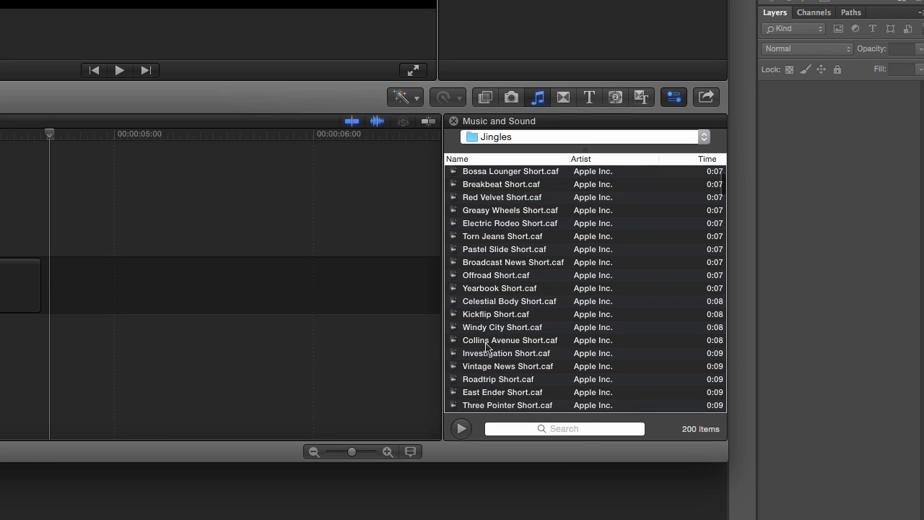
{"action": "left_click", "coordinate": [484, 342]}
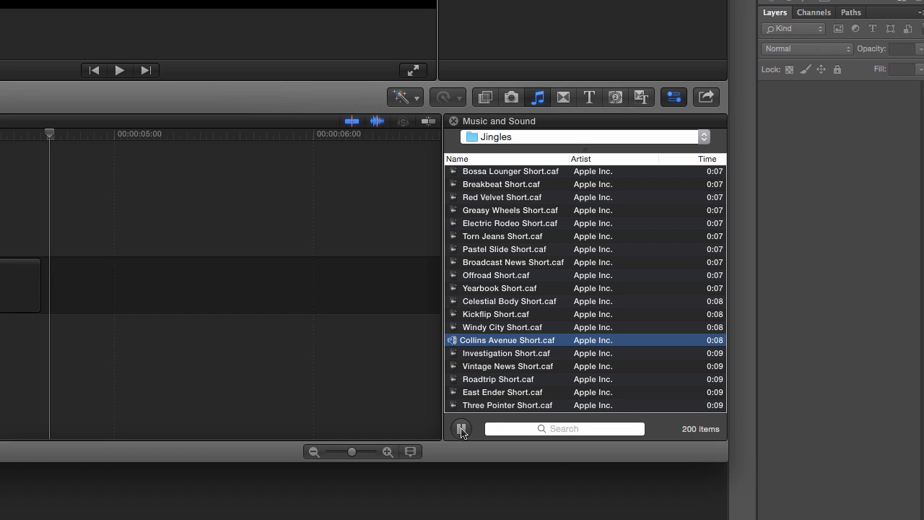
{"action": "left_click", "coordinate": [461, 429]}
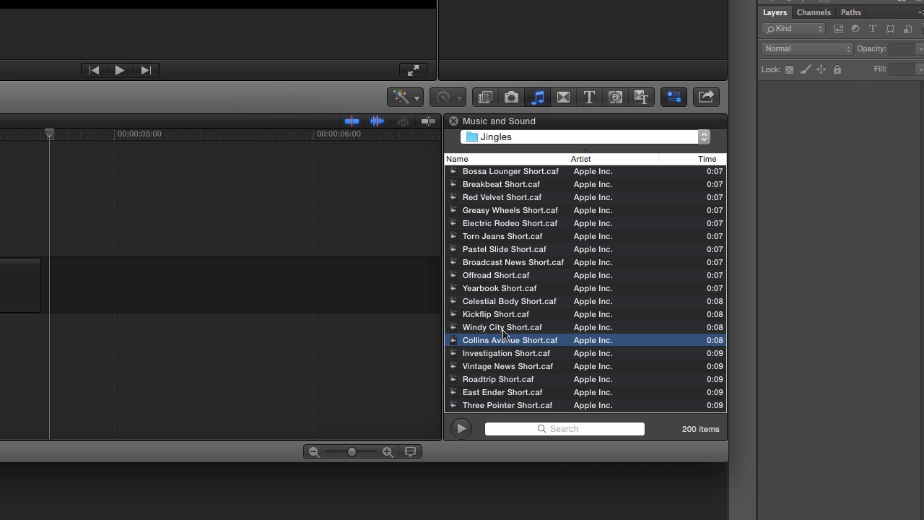
{"action": "left_click", "coordinate": [480, 305]}
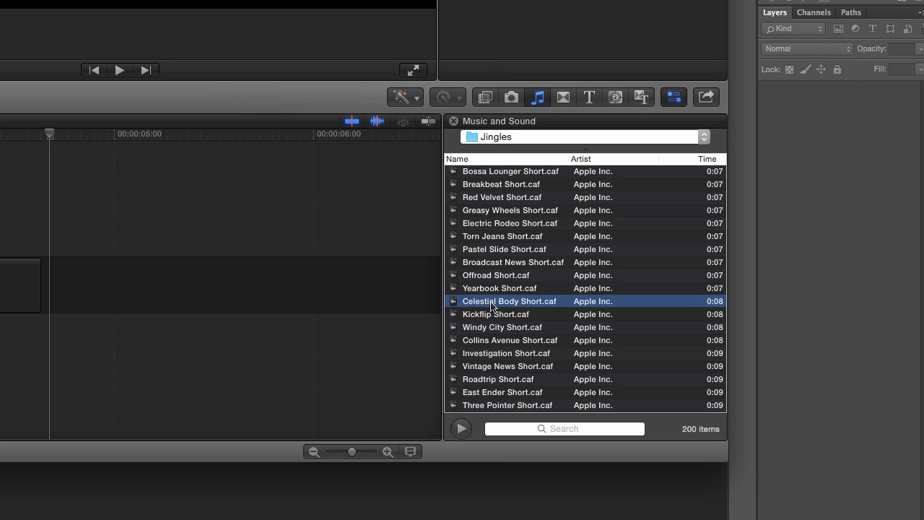
{"action": "double_click", "coordinate": [489, 305]}
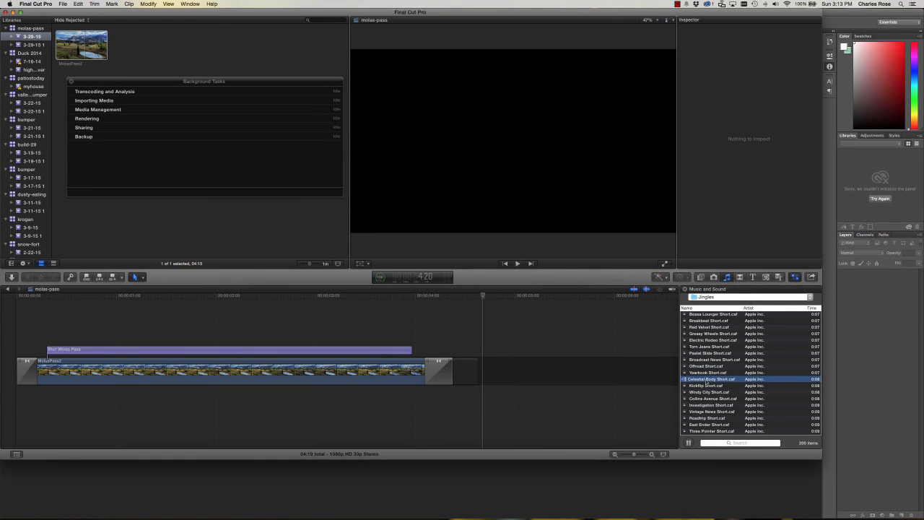
{"action": "key", "text": "space"}
Step: Place Celestial Body Short.caf beneath MolasPass2, starting slightly after its beginning, then cut the music at the clip's end and delete the excess
{"action": "left_click_drag", "start_coordinate": [702, 383], "coordinate": [29, 400]}
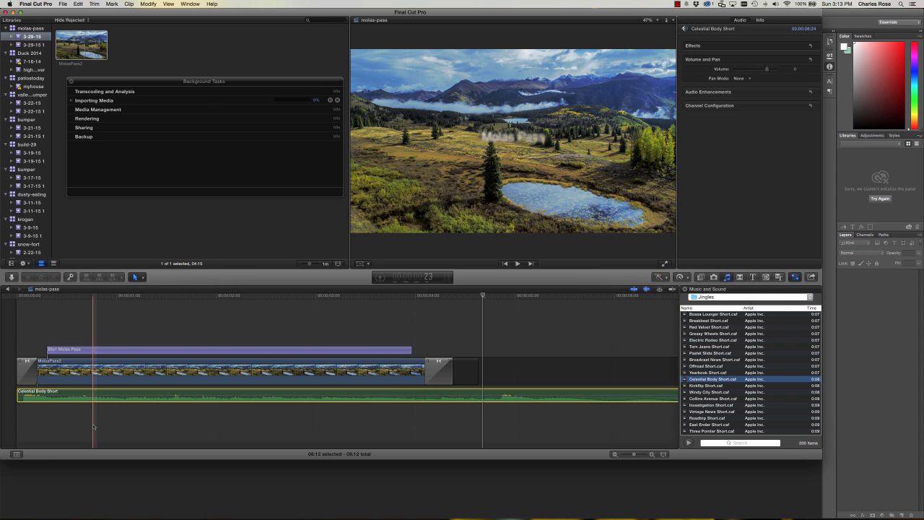
{"action": "left_click_drag", "start_coordinate": [84, 399], "coordinate": [99, 397]}
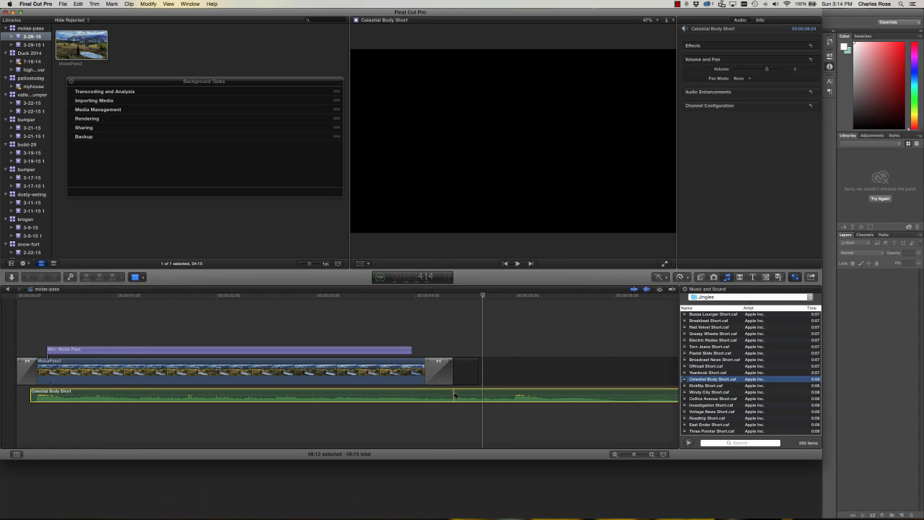
{"action": "left_click", "coordinate": [455, 395]}
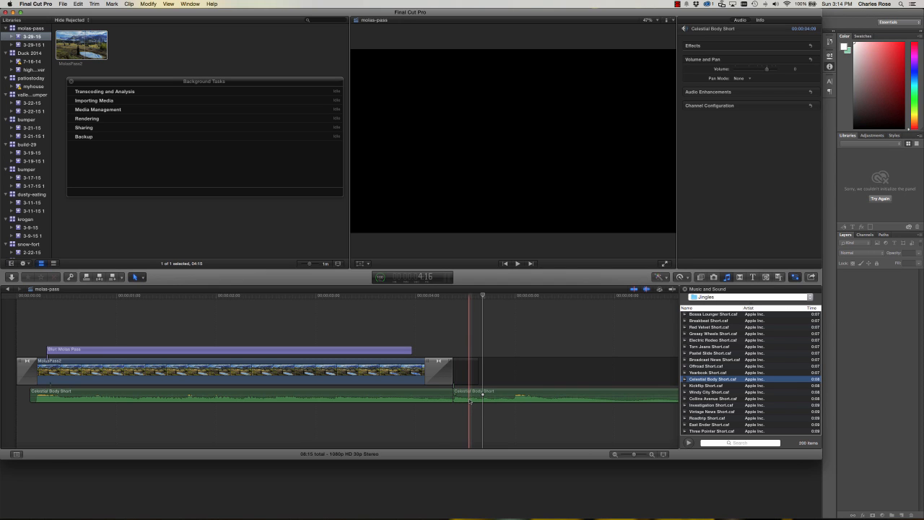
{"action": "left_click", "coordinate": [471, 402]}
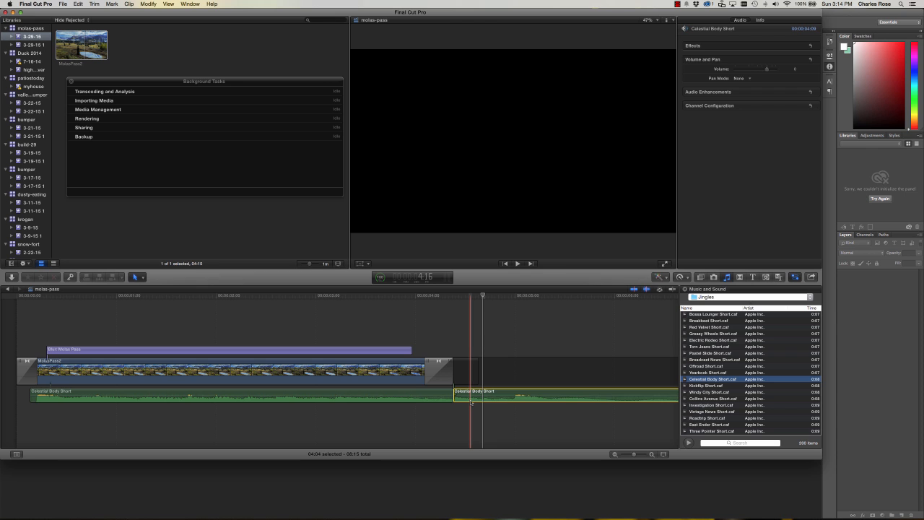
{"action": "key", "text": "Delete"}
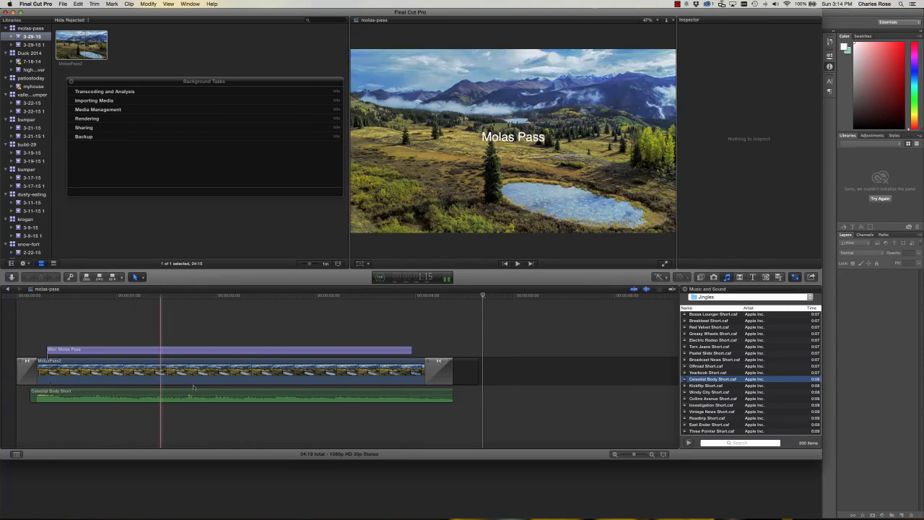
Step: Fade out the Celestial Body Short audio over about its last half second
{"action": "left_click", "coordinate": [454, 396]}
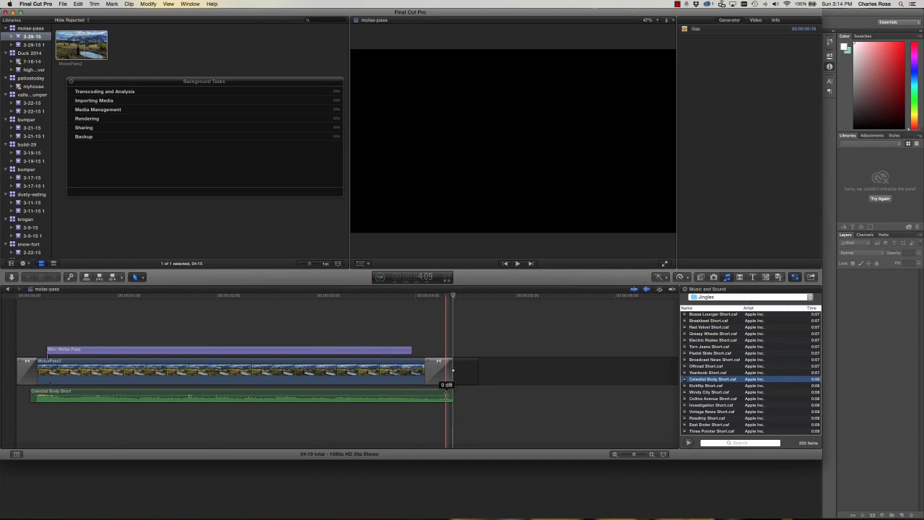
{"action": "mouse_move", "coordinate": [451, 392]}
{"action": "left_mouse_down"}
{"action": "mouse_move", "coordinate": [403, 396]}
{"action": "mouse_move", "coordinate": [451, 394]}
{"action": "left_mouse_up"}
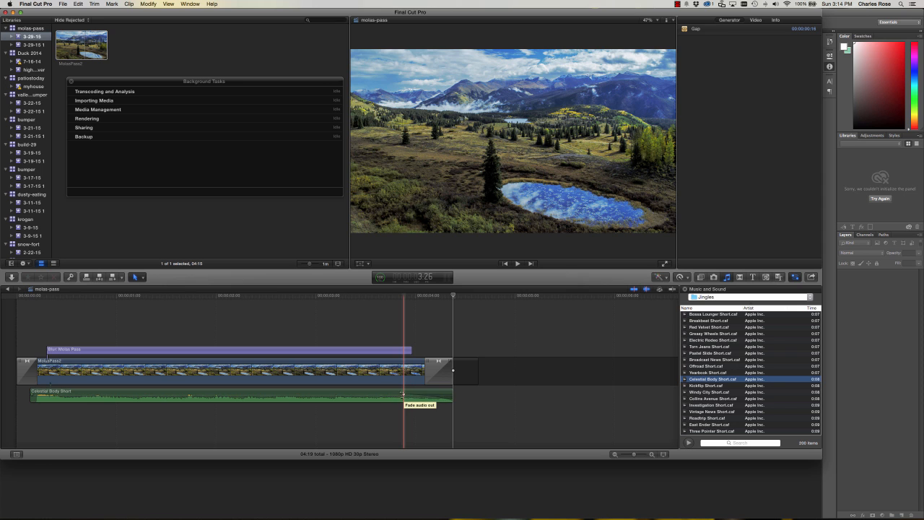
Step: Move the Celestial Body Short music to the very start of the project and play the edit from the beginning
{"action": "left_click_drag", "start_coordinate": [32, 395], "coordinate": [85, 402]}
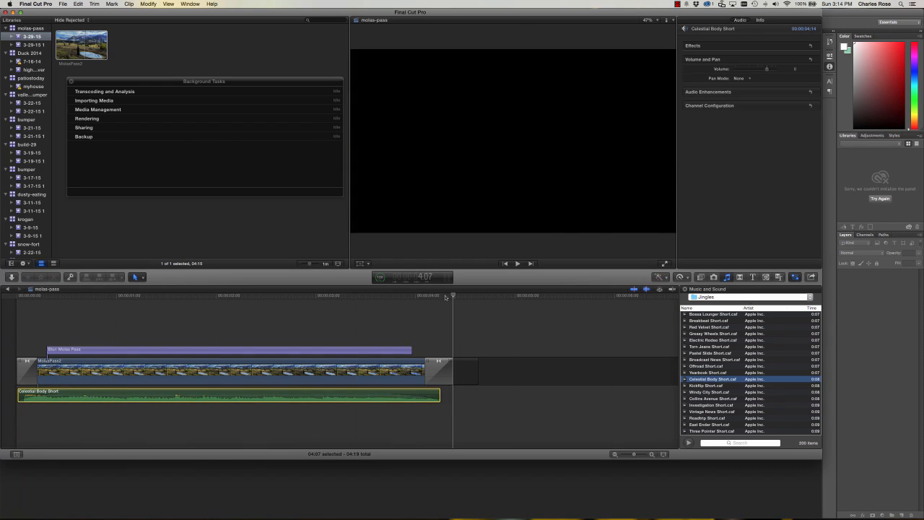
{"action": "left_click_drag", "start_coordinate": [454, 296], "coordinate": [16, 296]}
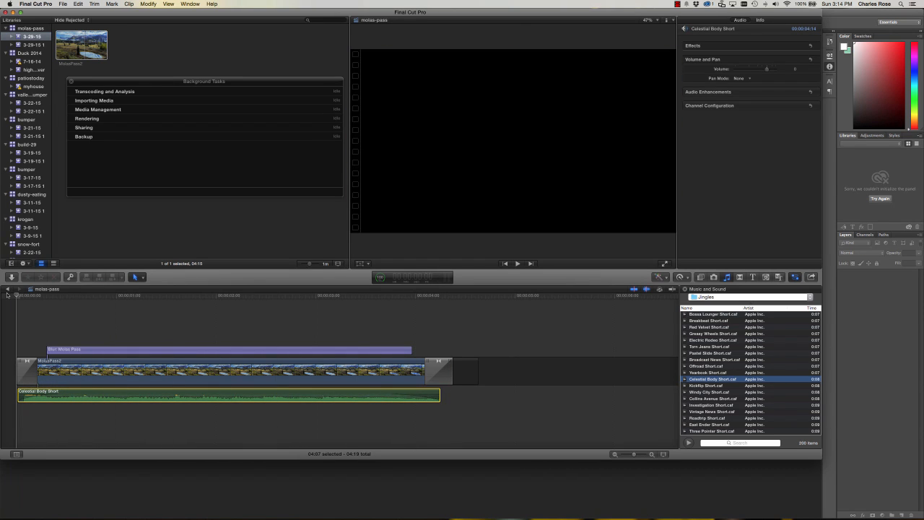
{"action": "left_click", "coordinate": [517, 263]}
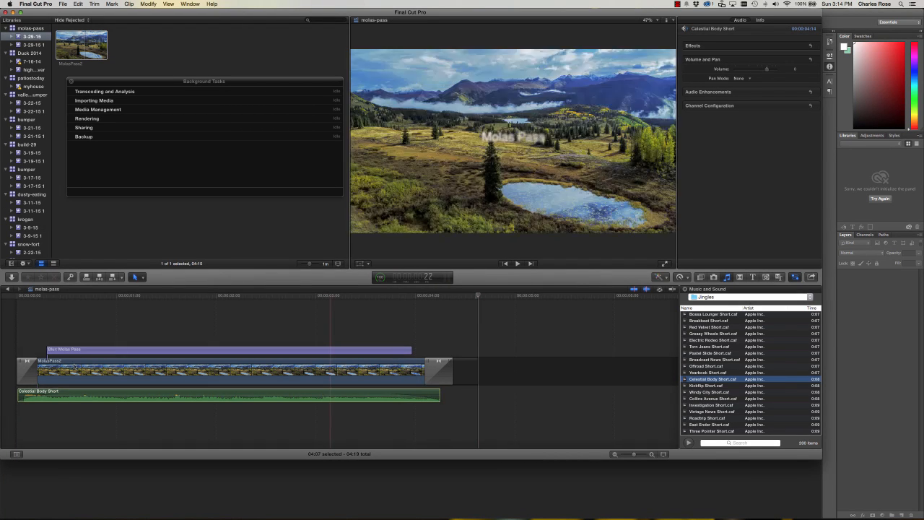
Step: Lengthen the opening Fade To Color transition to 21 frames and play the project from the start
{"action": "left_click", "coordinate": [29, 377]}
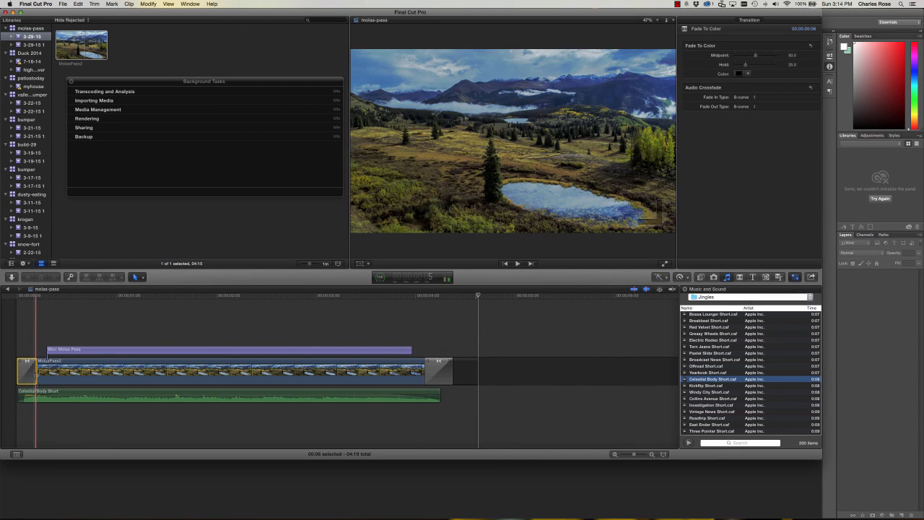
{"action": "left_click_drag", "start_coordinate": [35, 375], "coordinate": [85, 373]}
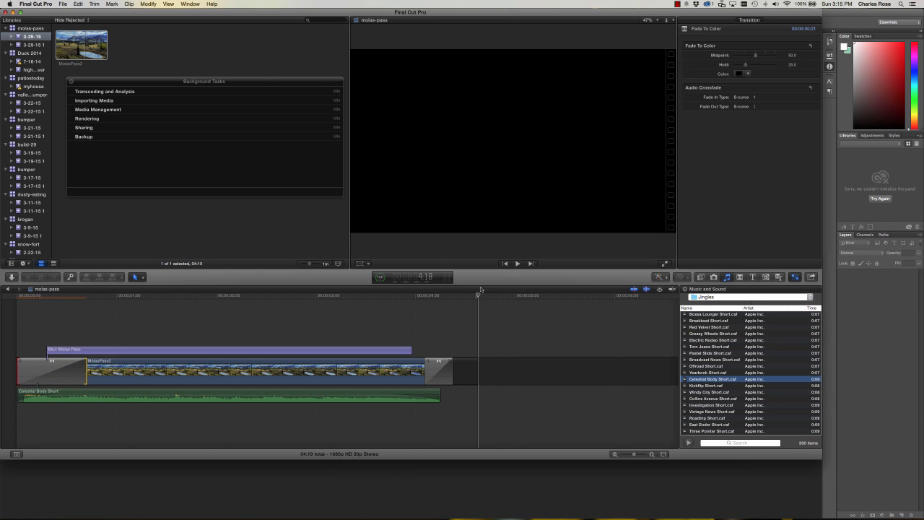
{"action": "left_click_drag", "start_coordinate": [267, 307], "coordinate": [8, 304]}
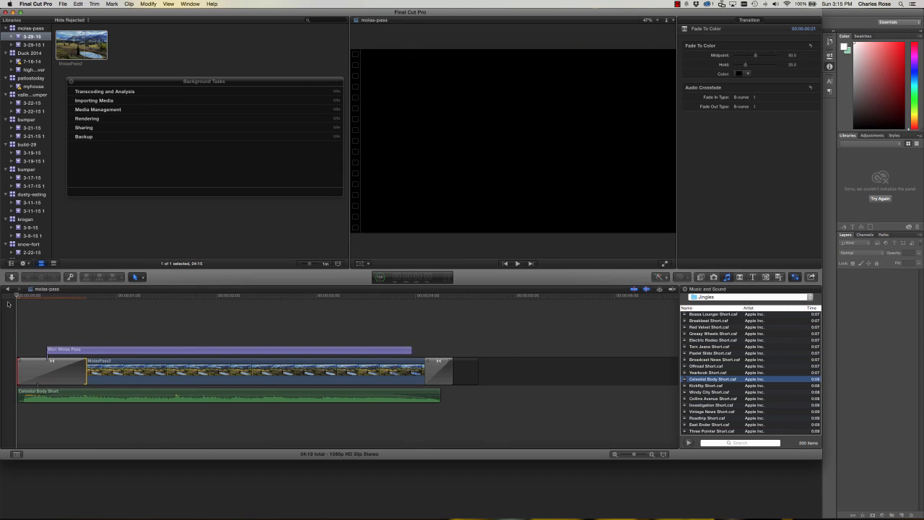
{"action": "left_click", "coordinate": [517, 264]}
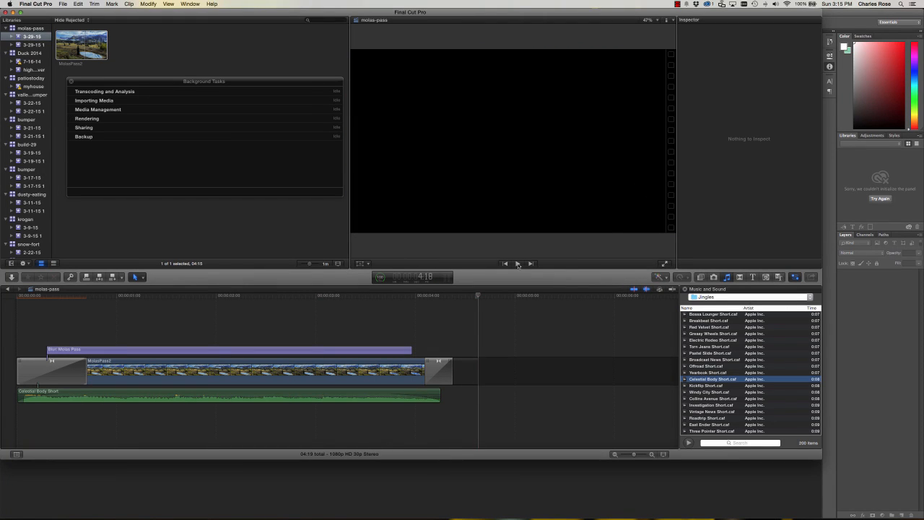
Step: Park the playhead at 1:27 and set up a Master File export of the project, proceeding to its save options
{"action": "left_click", "coordinate": [51, 370]}
{"action": "left_click_drag", "start_coordinate": [479, 296], "coordinate": [206, 295]}
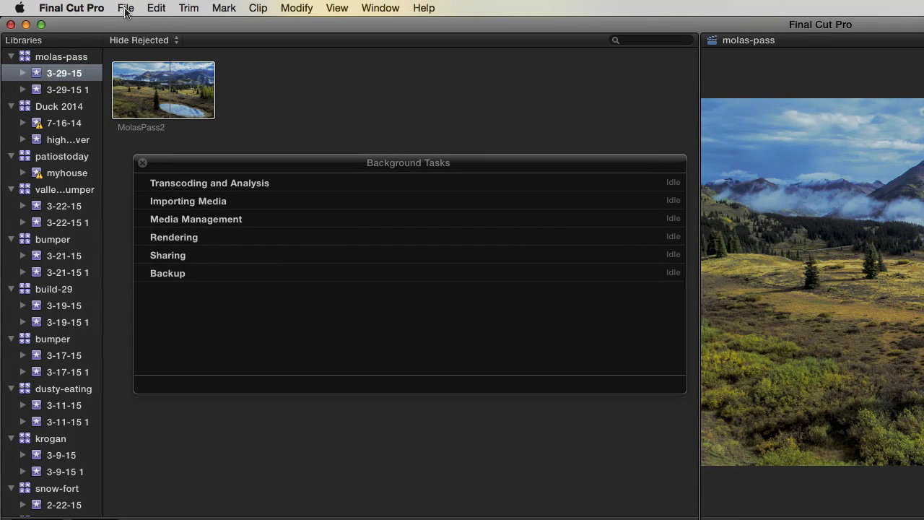
{"action": "left_click", "coordinate": [125, 10]}
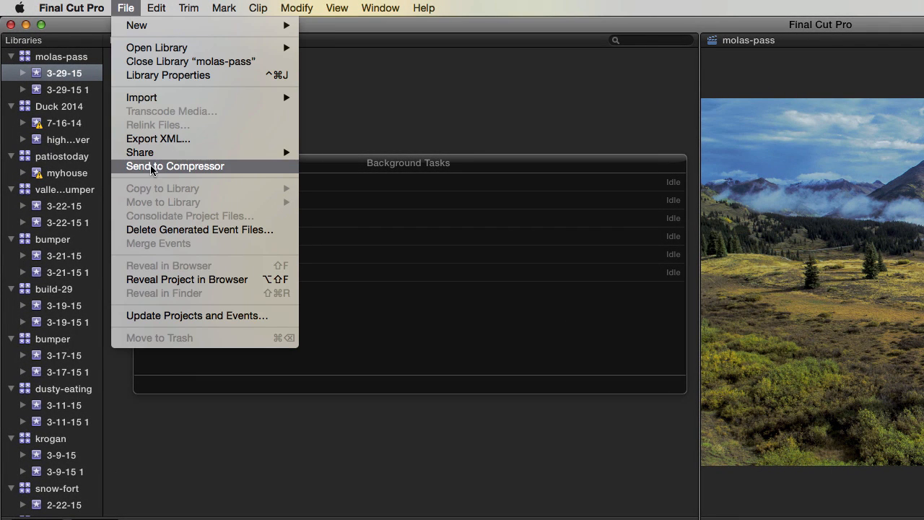
{"action": "mouse_move", "coordinate": [152, 156]}
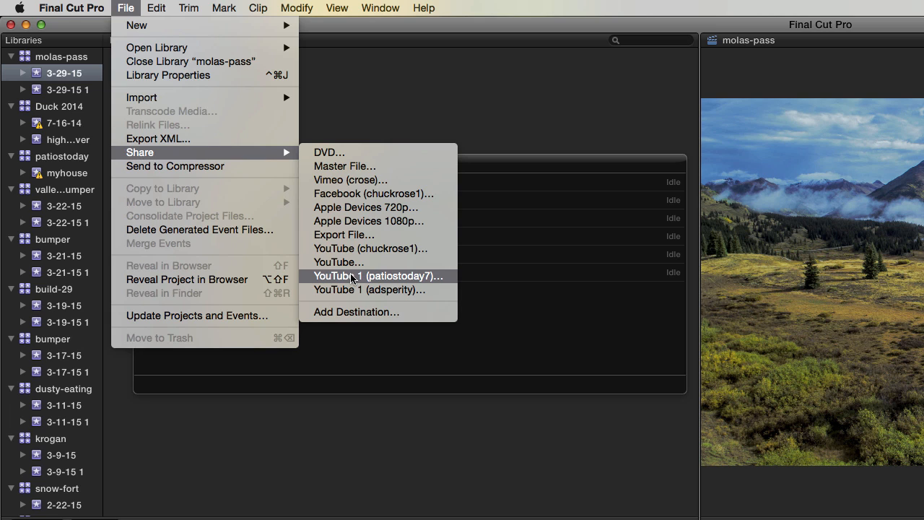
{"action": "left_click", "coordinate": [367, 168]}
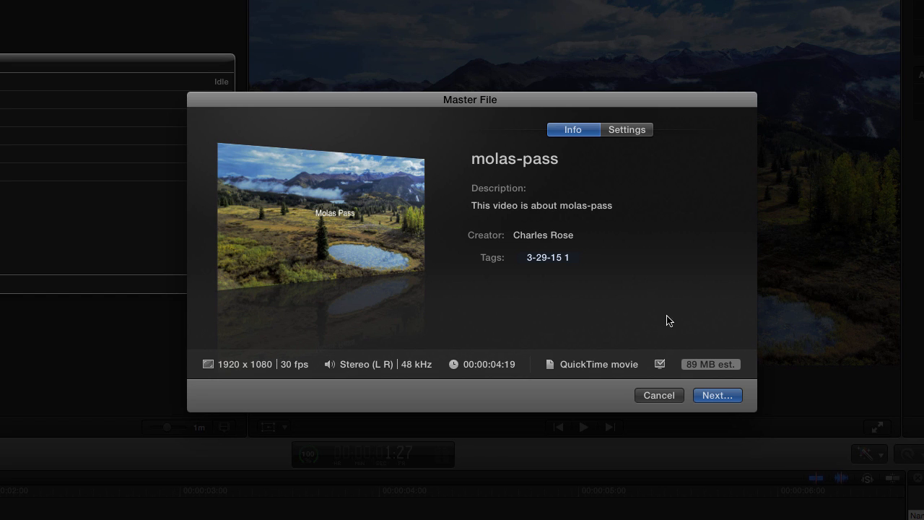
{"action": "left_click", "coordinate": [722, 398]}
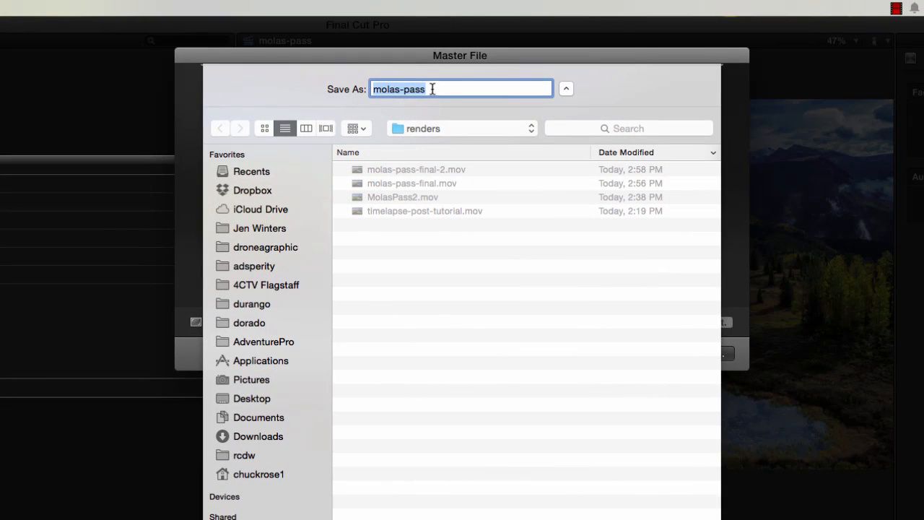
Step: Save the exported master file as molas-pass-final-audio in the renders folder
{"action": "left_click", "coordinate": [432, 89]}
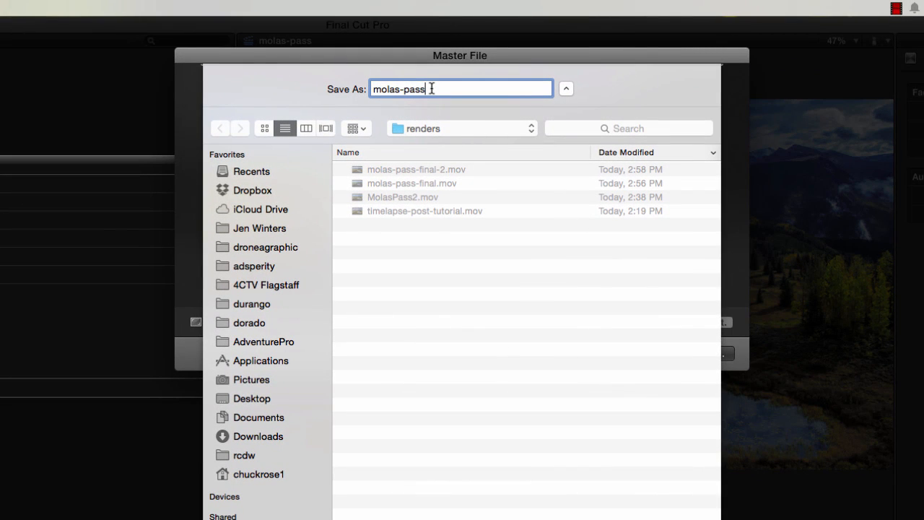
{"action": "left_click", "coordinate": [435, 127]}
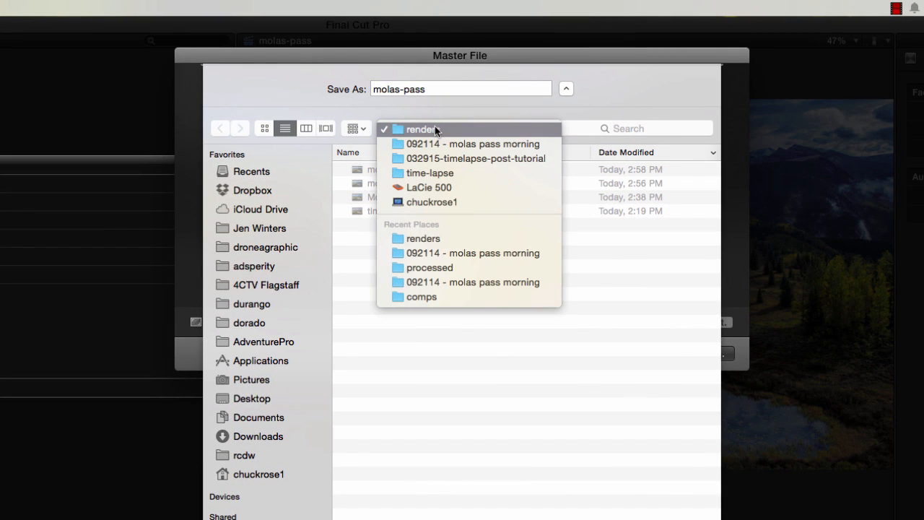
{"action": "left_click", "coordinate": [435, 128]}
{"action": "left_click", "coordinate": [439, 89]}
{"action": "type", "text": "-final"}
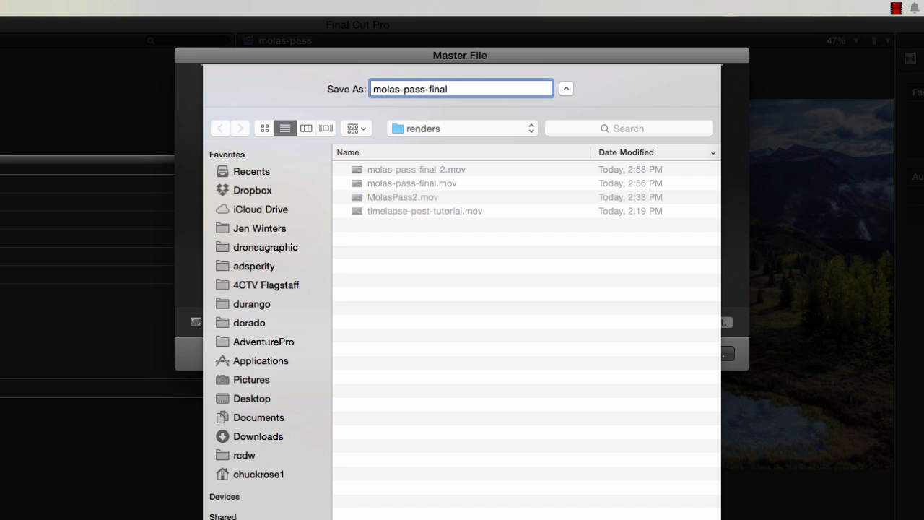
{"action": "type", "text": "-audio"}
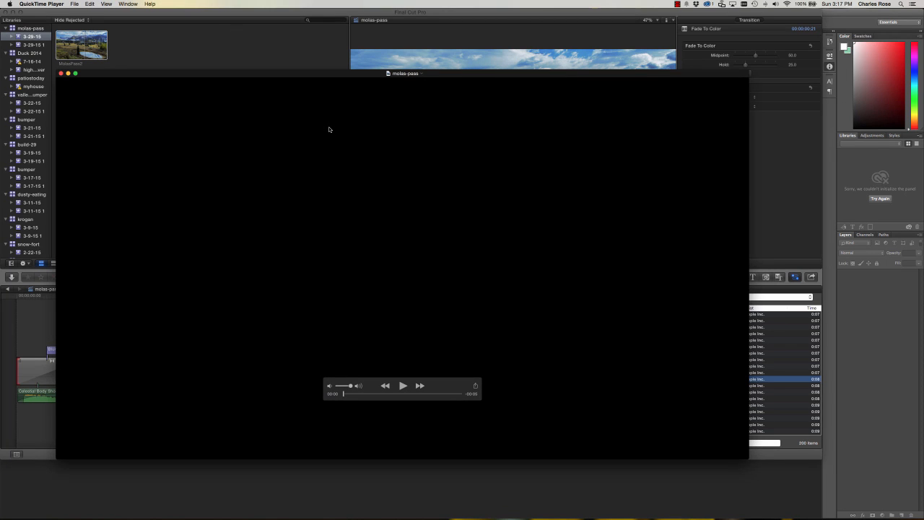
Step: Play the exported molas-pass movie, replay it from the start and scrub through its middle section
{"action": "left_click", "coordinate": [403, 386]}
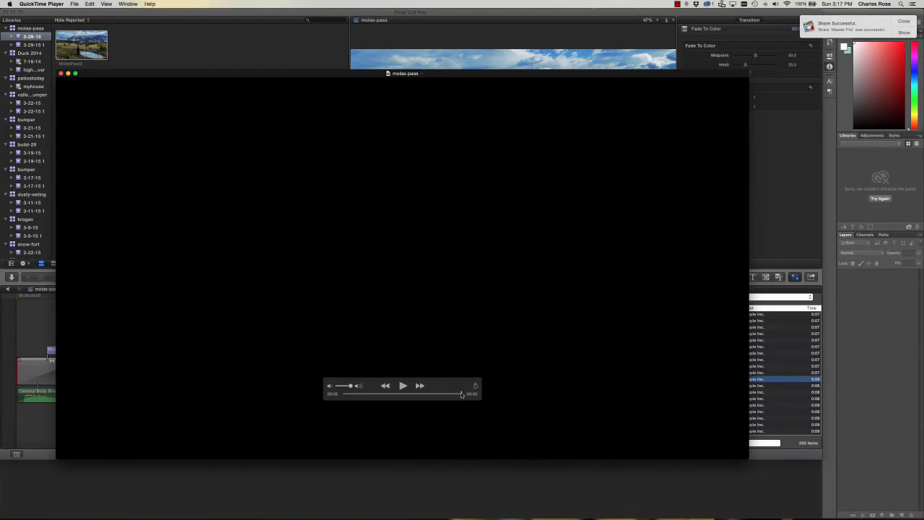
{"action": "left_click_drag", "start_coordinate": [461, 394], "coordinate": [338, 395]}
{"action": "left_click", "coordinate": [403, 385]}
{"action": "left_click", "coordinate": [426, 394]}
{"action": "left_click_drag", "start_coordinate": [426, 395], "coordinate": [401, 396]}
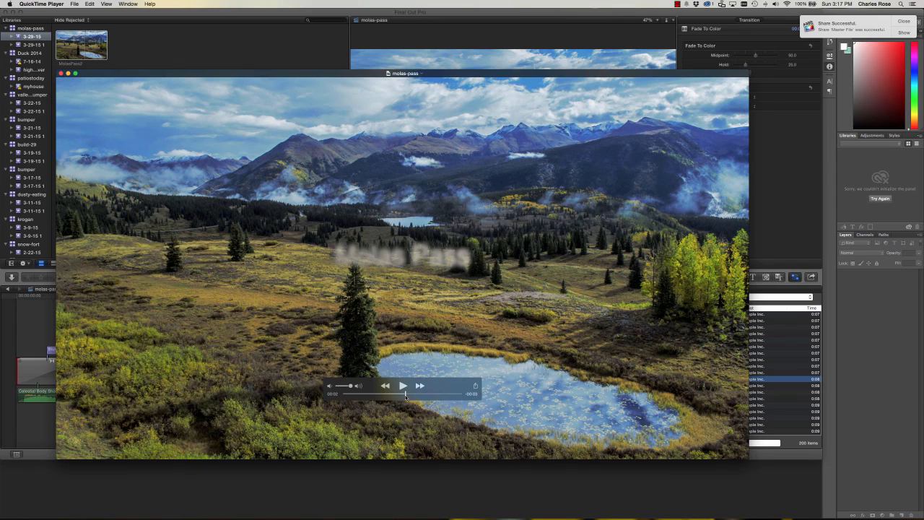
{"action": "left_click_drag", "start_coordinate": [406, 396], "coordinate": [414, 396]}
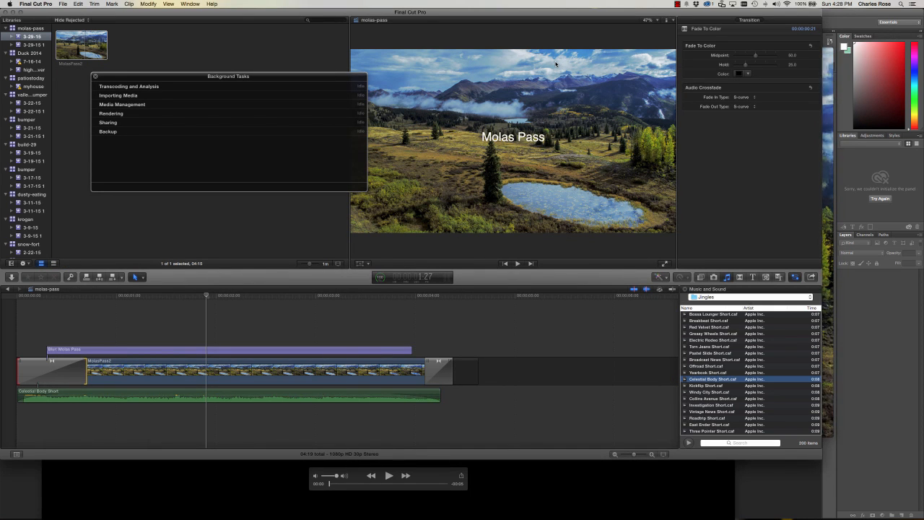
Step: Switch back to QuickTime Player, bring the molas-pass movie window fully into view and play it
{"action": "key", "text": "super+Tab"}
{"action": "key", "text": "super+Tab"}
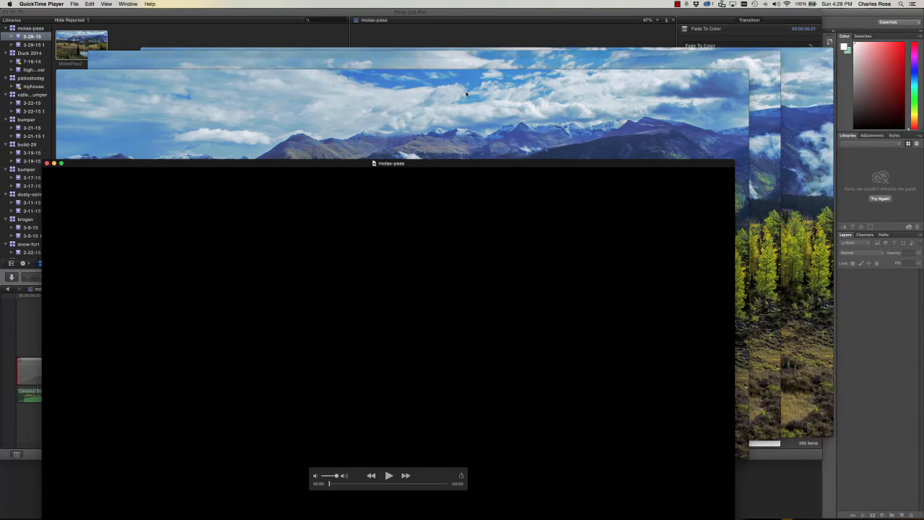
{"action": "left_click_drag", "start_coordinate": [427, 163], "coordinate": [486, 77]}
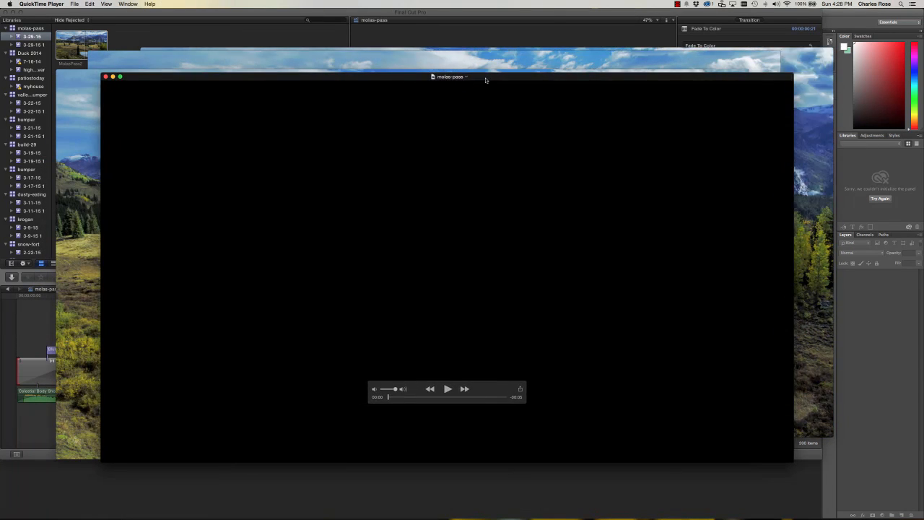
{"action": "left_click", "coordinate": [446, 389]}
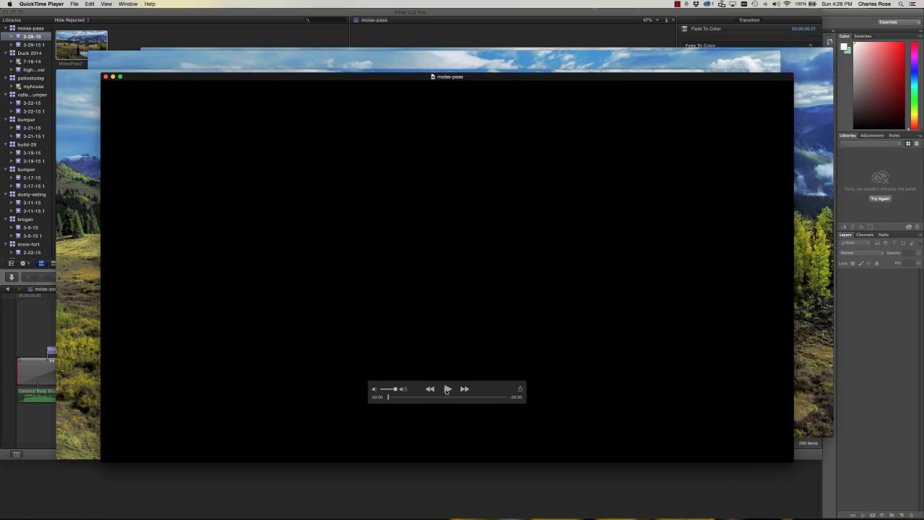